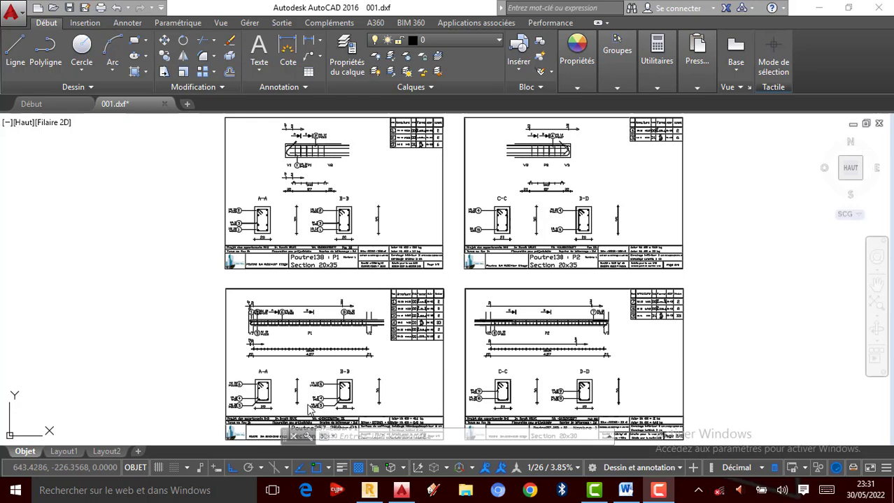
- Examine the title blocks and the EGC-BAJ company logo on the two Poutre257...258 sheets, especially the P2 sheet
scroll(258, 441, "up", 2)
scroll(252, 423, "down", 2)
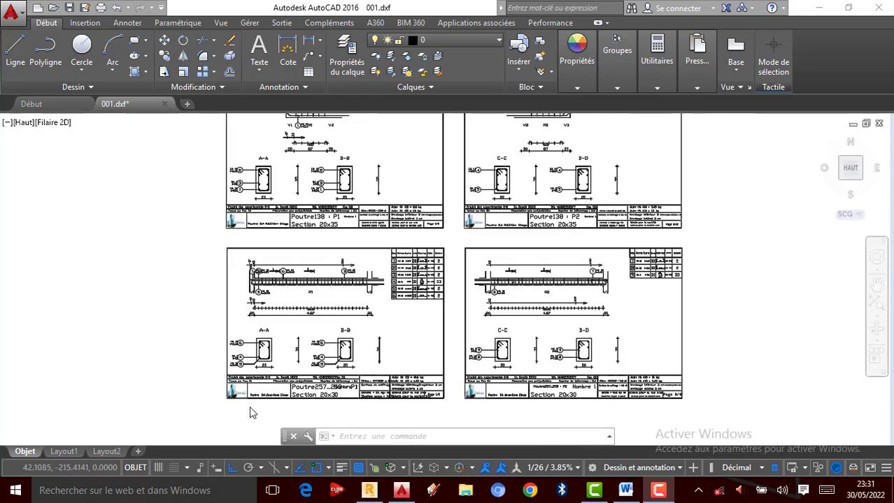
scroll(249, 409, "up", 5)
scroll(219, 385, "down", 3)
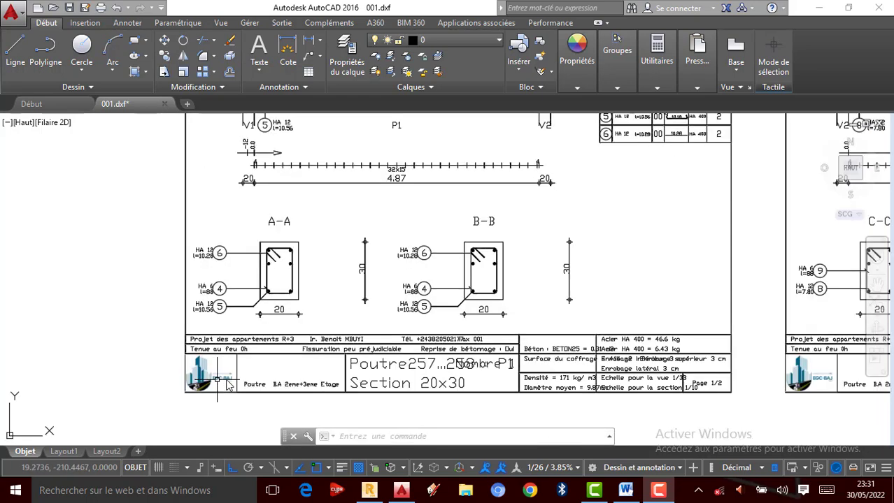
scroll(207, 409, "down", 3)
scroll(449, 395, "up", 4)
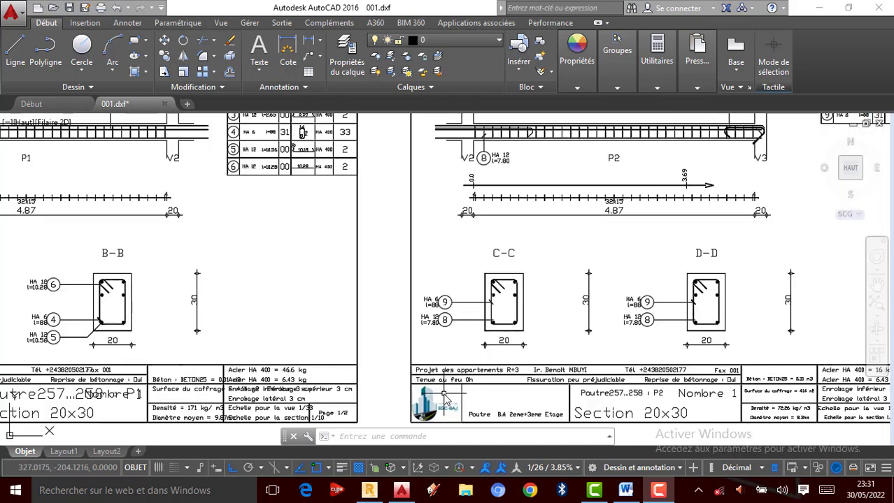
scroll(433, 369, "up", 2)
scroll(425, 367, "down", 2)
scroll(444, 392, "up", 2)
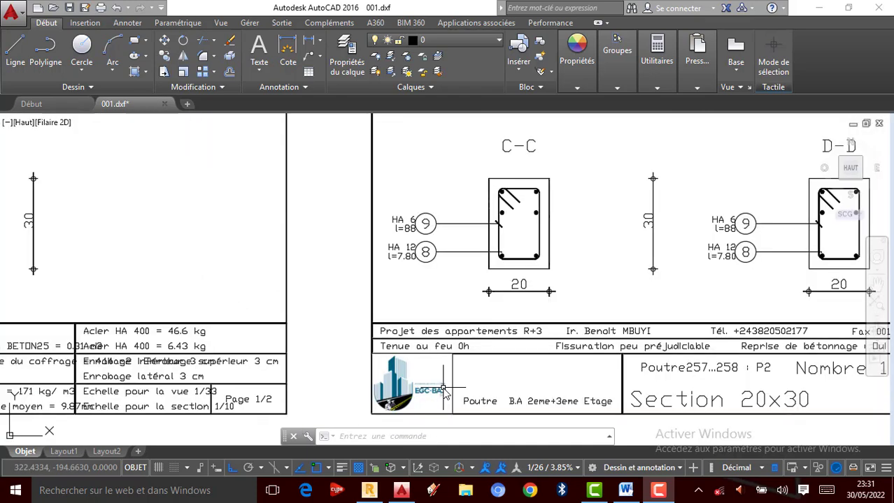
scroll(444, 392, "up", 2)
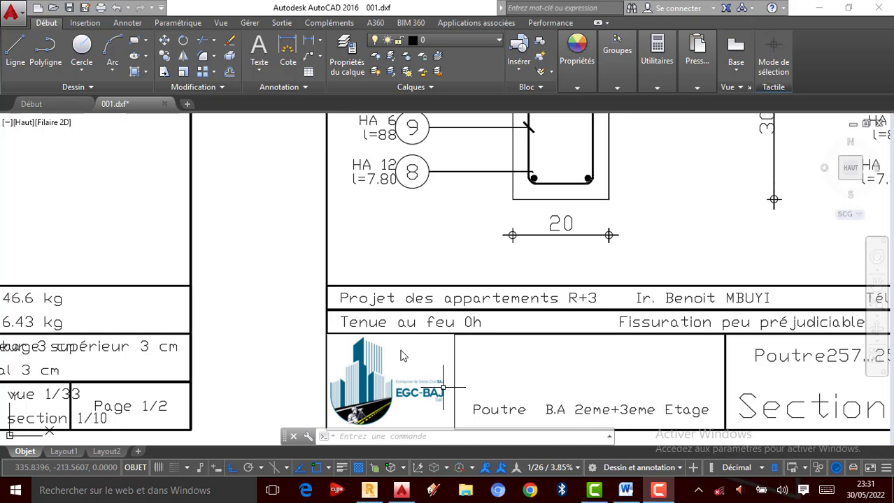
scroll(442, 387, "down", 3)
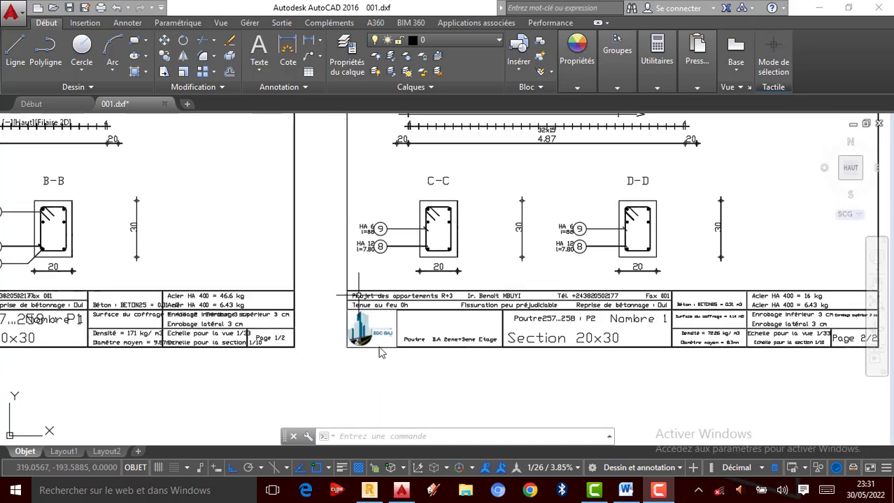
scroll(378, 356, "down", 2)
scroll(377, 314, "up", 3)
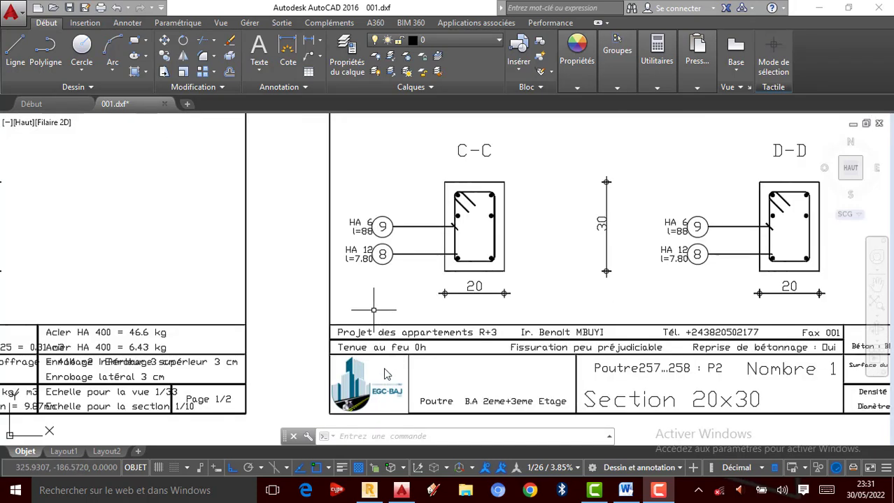
scroll(428, 400, "up", 2)
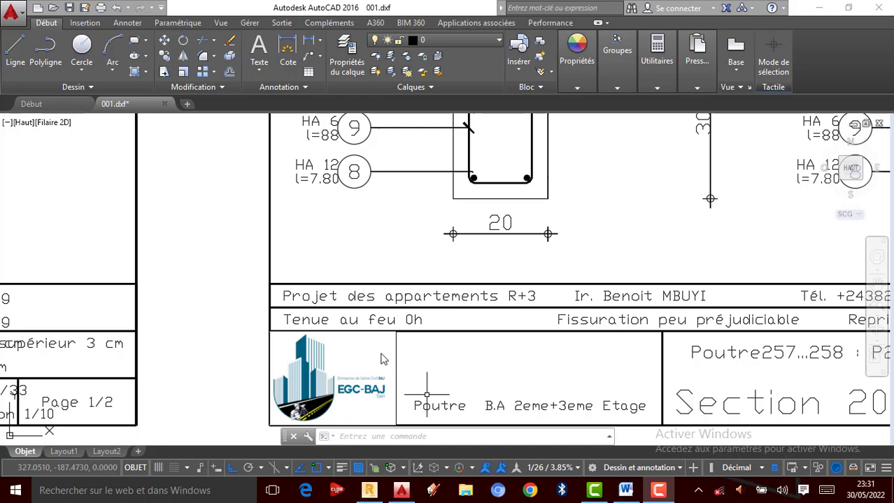
scroll(381, 359, "down", 3)
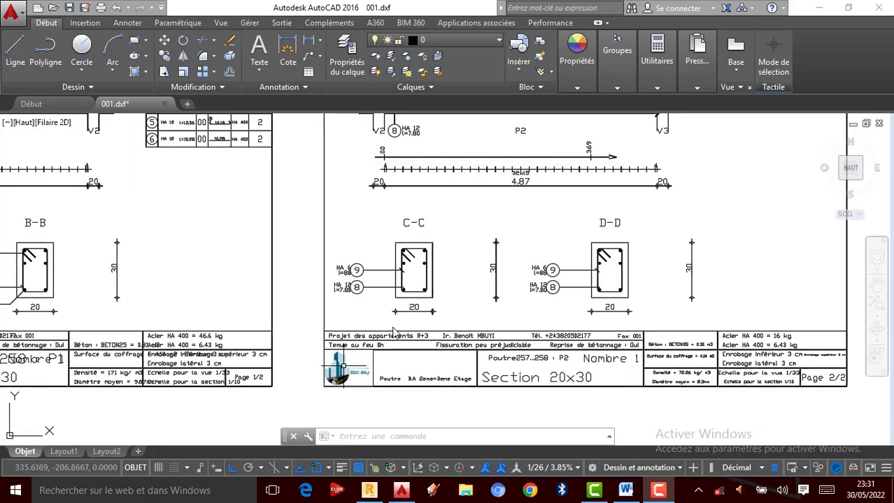
scroll(395, 333, "up", 5)
scroll(358, 297, "down", 2)
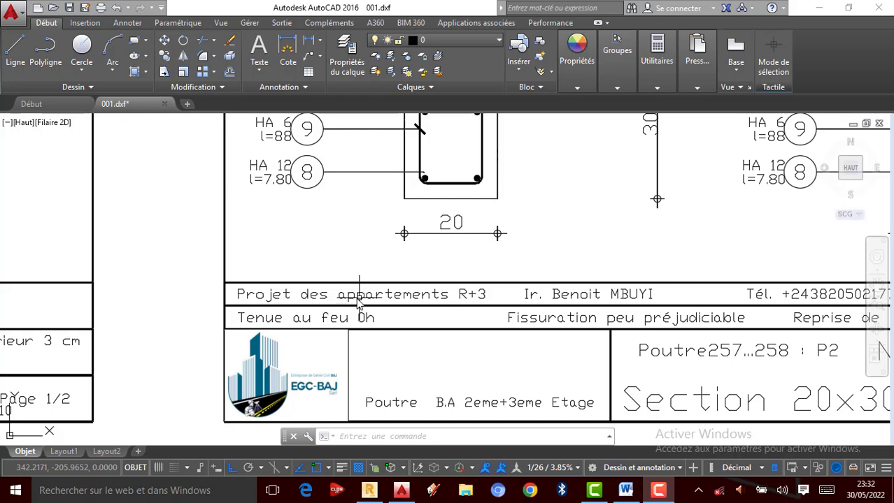
scroll(339, 293, "down", 2)
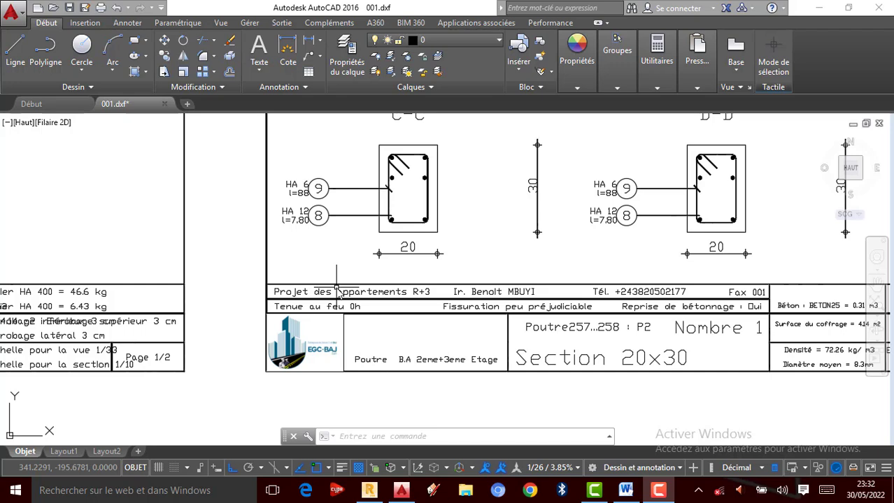
scroll(335, 297, "down", 3)
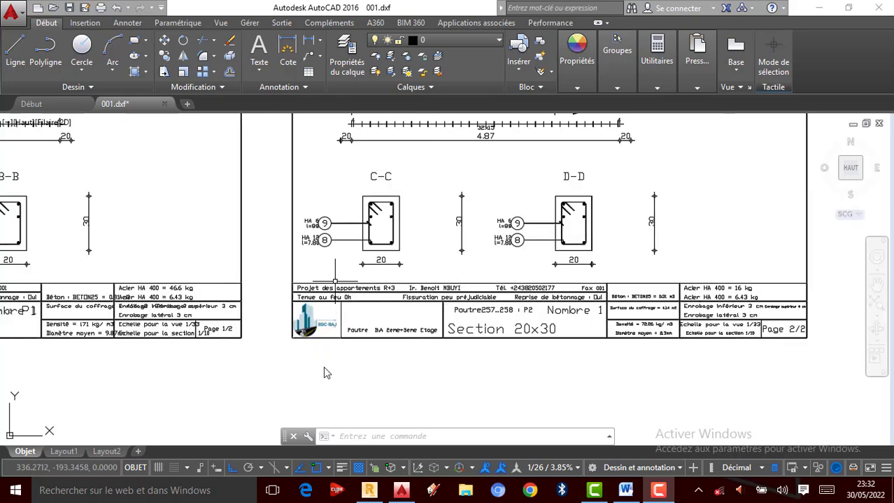
scroll(313, 363, "up", 1)
scroll(338, 318, "down", 3)
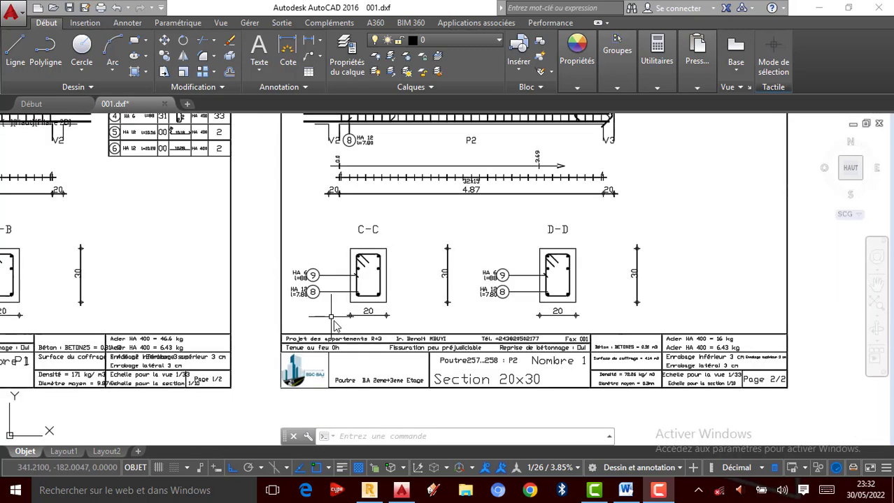
scroll(373, 170, "up", 1)
scroll(377, 181, "down", 1)
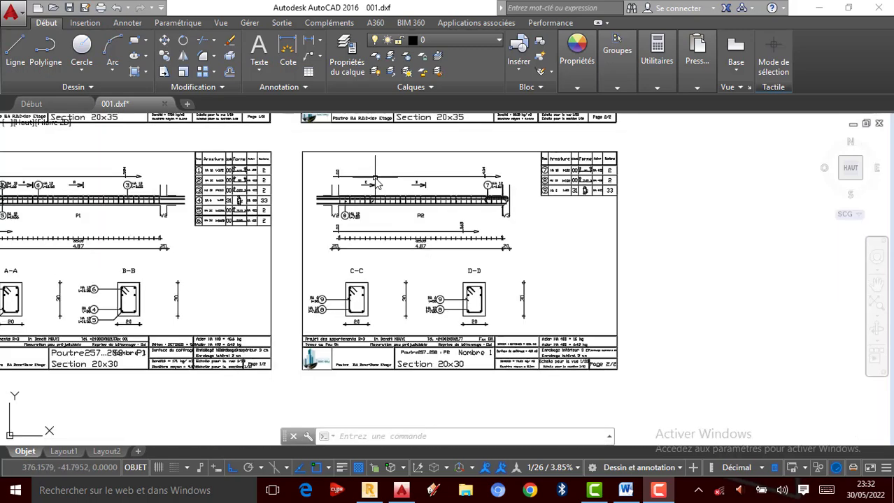
- Examine the Poutre257...258 P1 sheet, from the beam elevation and reinforcement table down to the logo in its title block
scroll(374, 179, "down", 3)
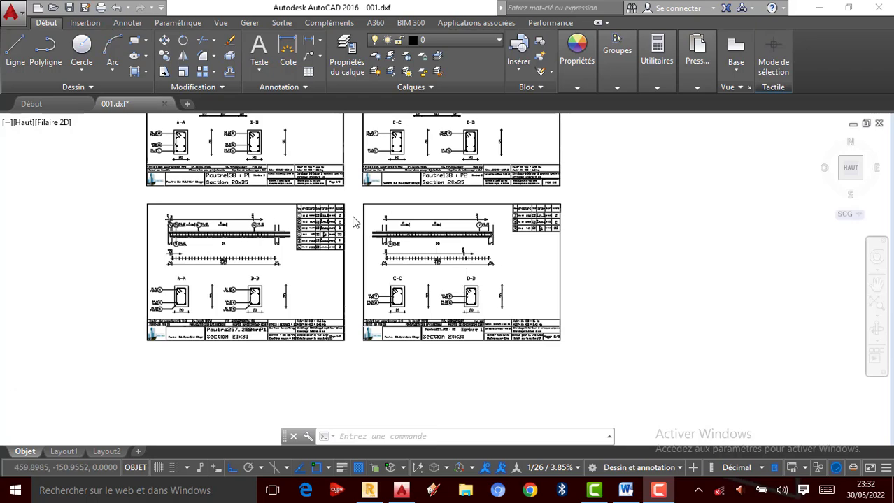
scroll(359, 212, "up", 3)
scroll(84, 257, "up", 2)
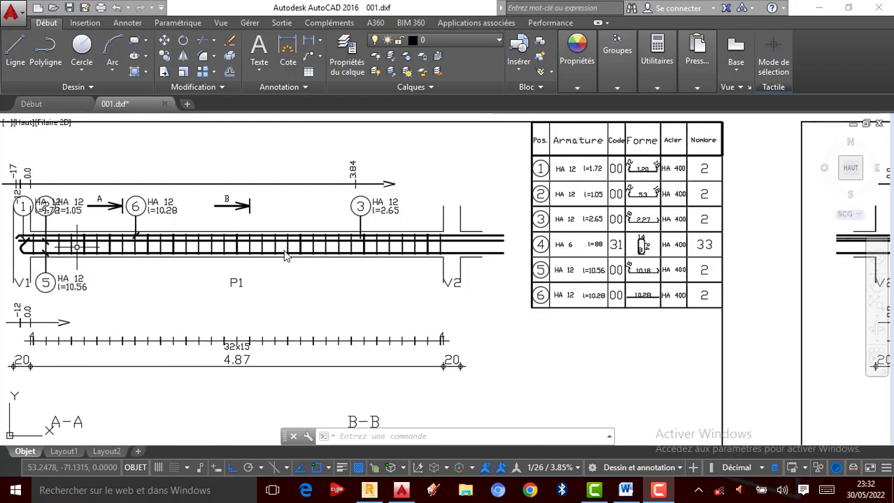
scroll(287, 256, "down", 2)
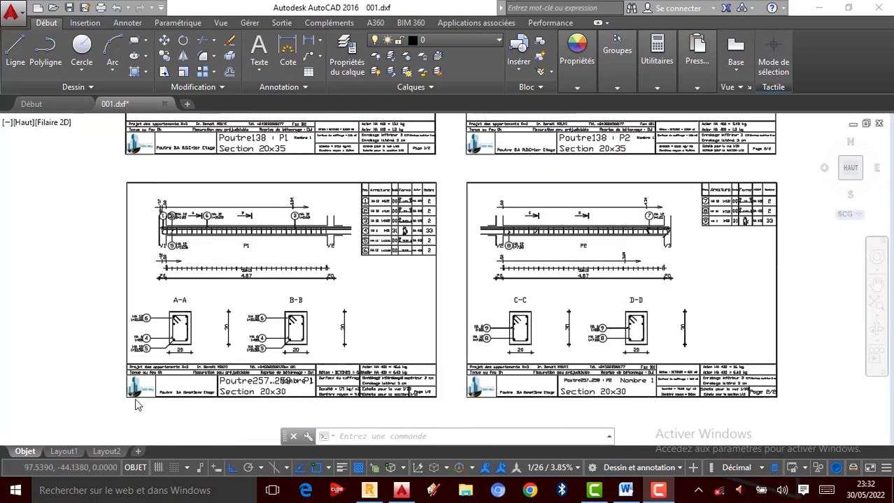
scroll(139, 402, "up", 5)
scroll(226, 394, "down", 2)
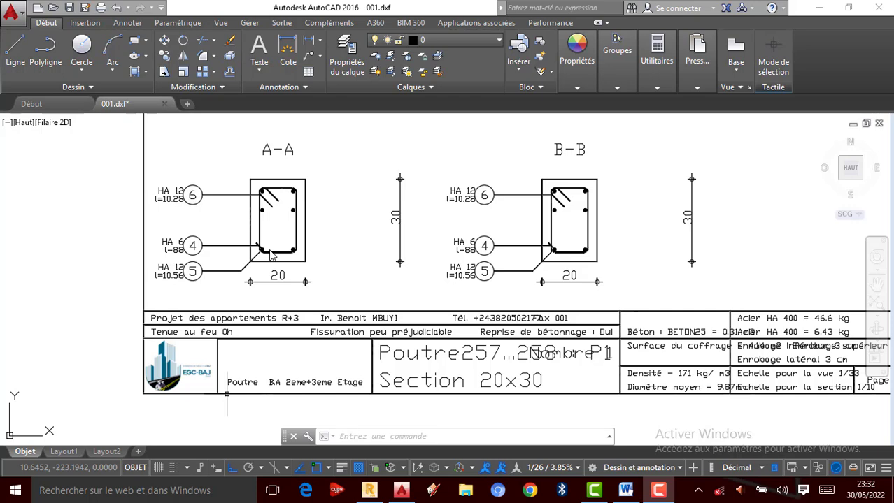
scroll(261, 301, "up", 2)
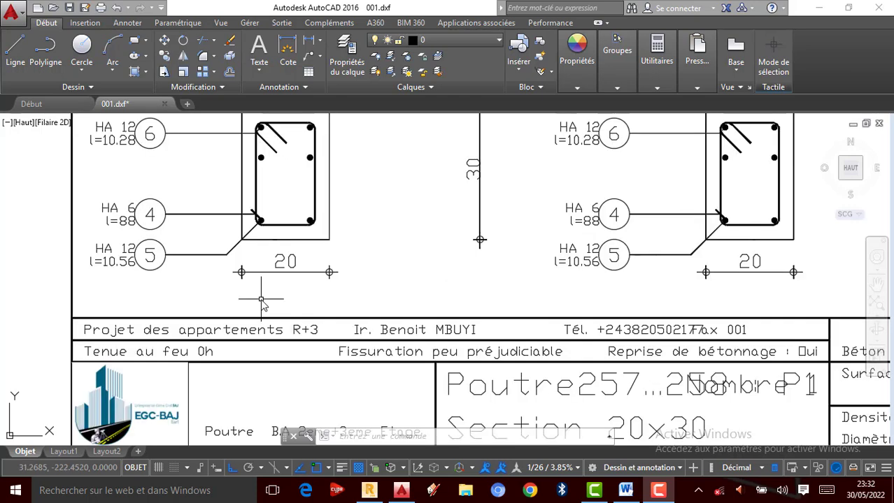
scroll(249, 305, "down", 2)
scroll(250, 273, "up", 5)
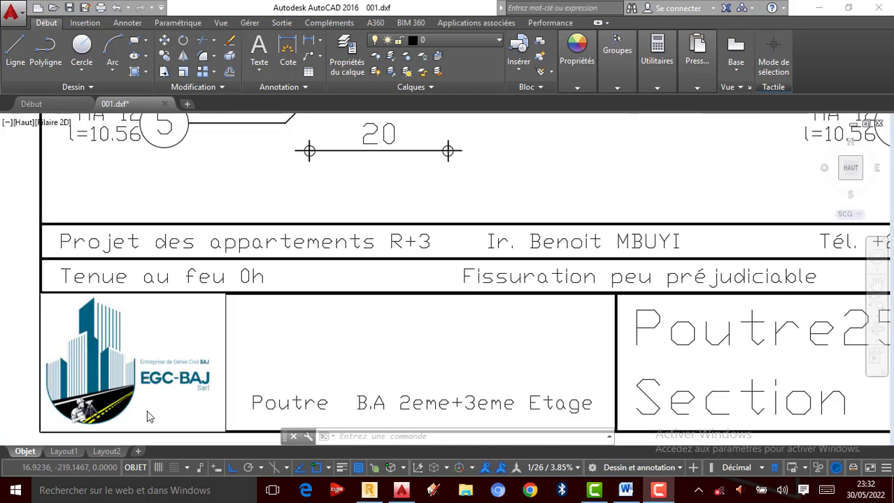
scroll(250, 272, "down", 2)
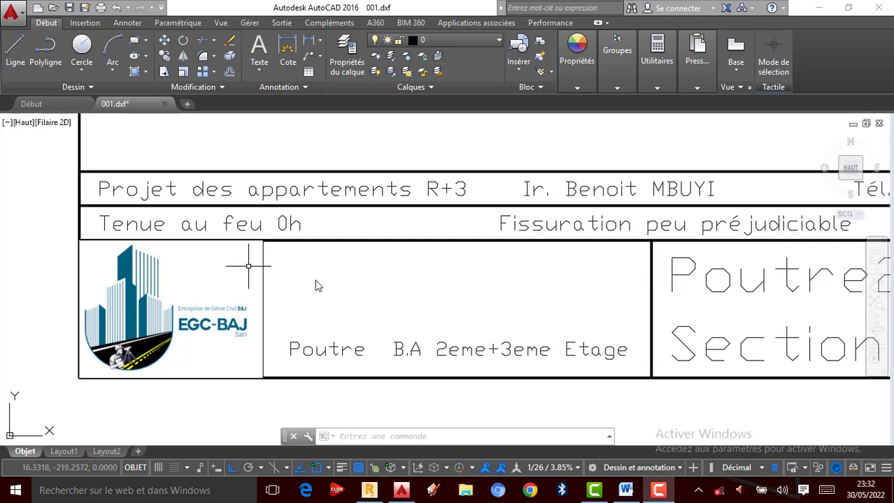
scroll(287, 291, "down", 3)
scroll(265, 326, "down", 4)
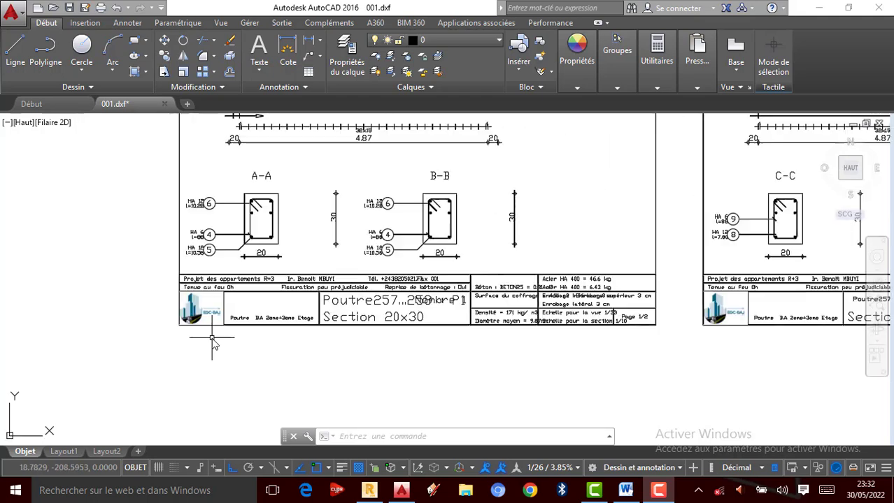
- Inspect the logo, project details and cross-sections C-C and D-D on the Poutre257...258 P2 sheet up close
scroll(538, 353, "up", 5)
scroll(538, 353, "up", 2)
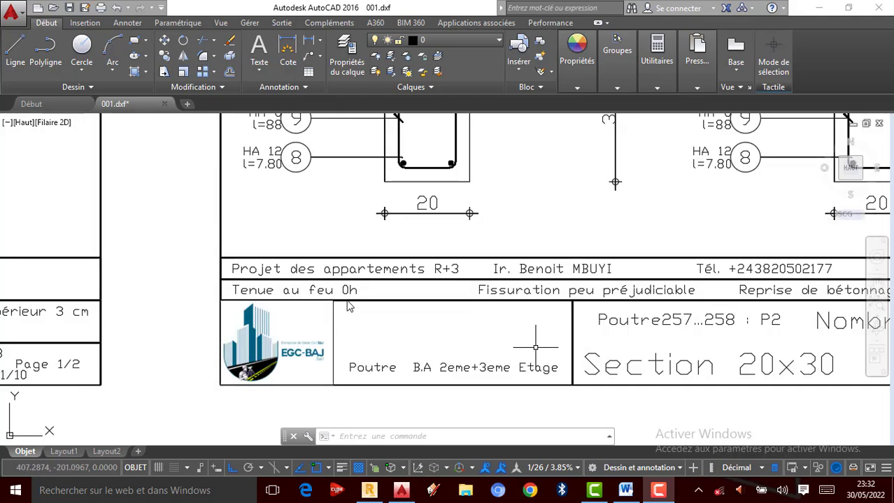
scroll(273, 360, "up", 2)
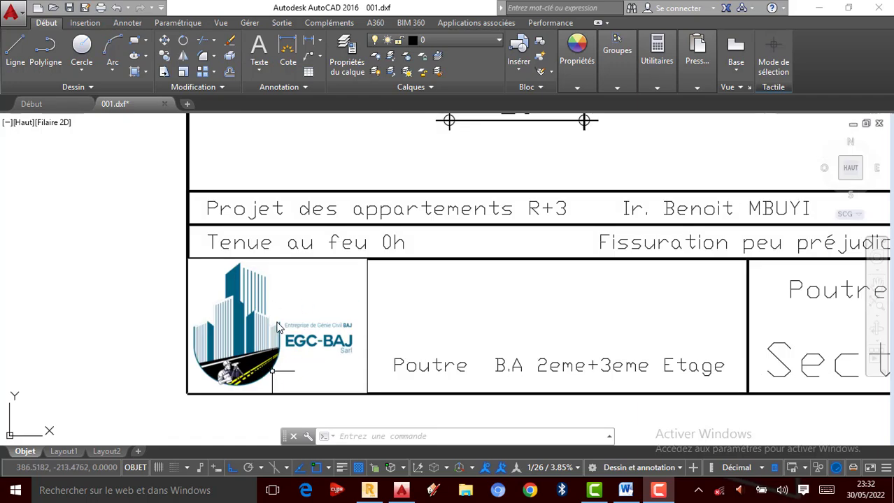
scroll(283, 360, "up", 3)
scroll(381, 317, "down", 1)
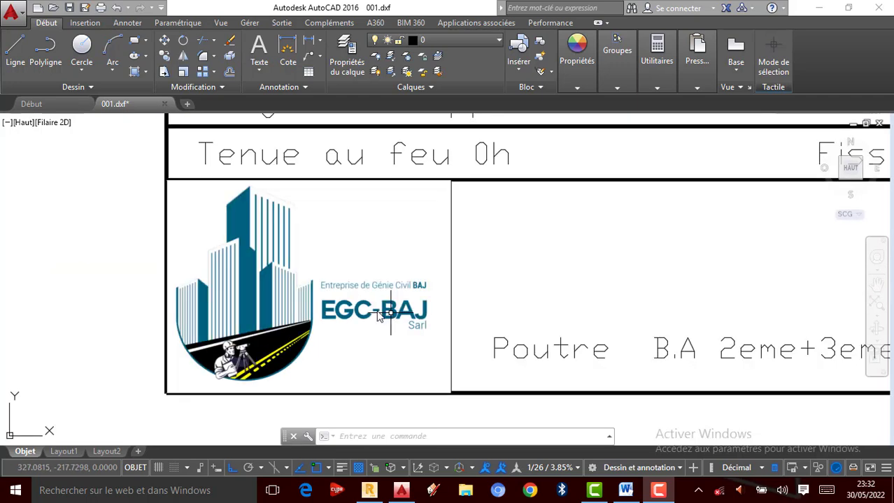
scroll(198, 293, "down", 3)
scroll(269, 308, "down", 1)
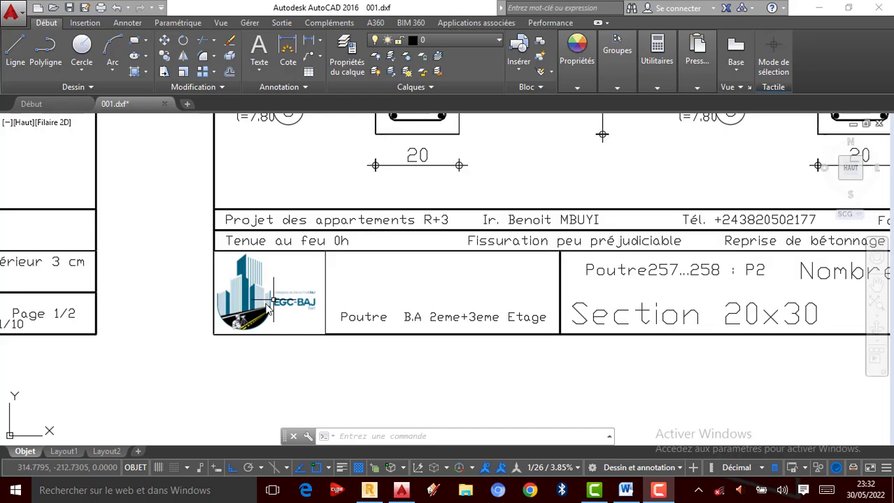
scroll(269, 307, "down", 5)
scroll(352, 266, "up", 3)
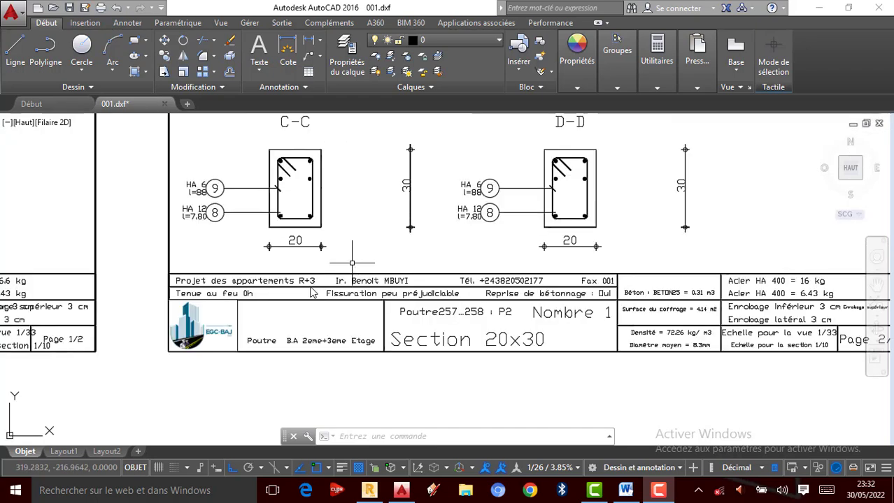
scroll(343, 228, "down", 2)
scroll(340, 223, "up", 2)
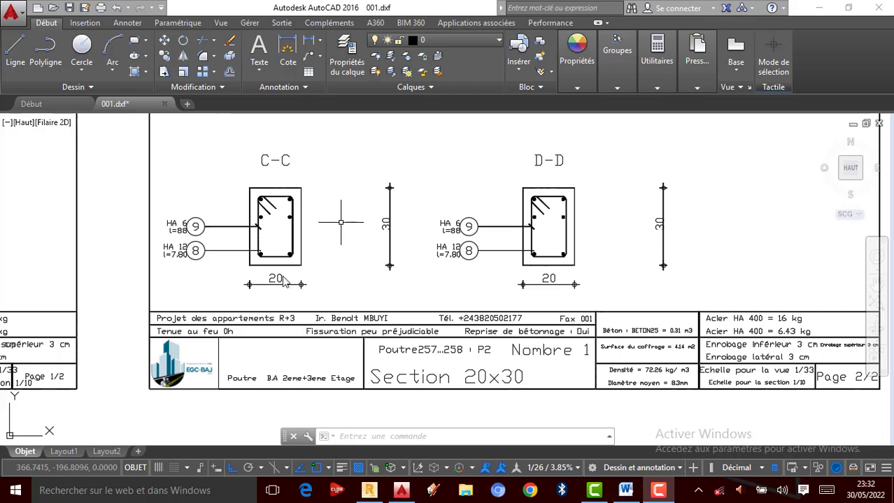
scroll(287, 277, "down", 3)
scroll(327, 297, "up", 4)
scroll(345, 338, "down", 1)
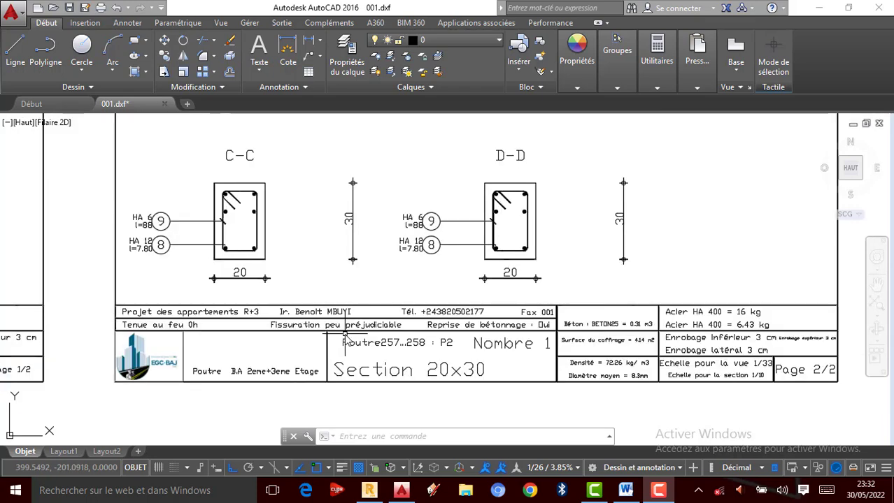
scroll(346, 338, "down", 2)
scroll(330, 236, "up", 2)
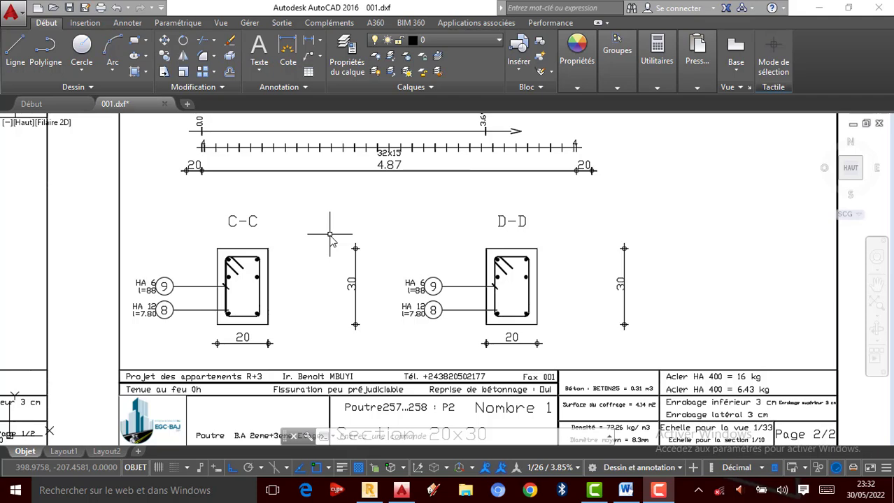
- Inspect the title block and company logo of the Poutre138 : P2 sheet
scroll(311, 311, "down", 5)
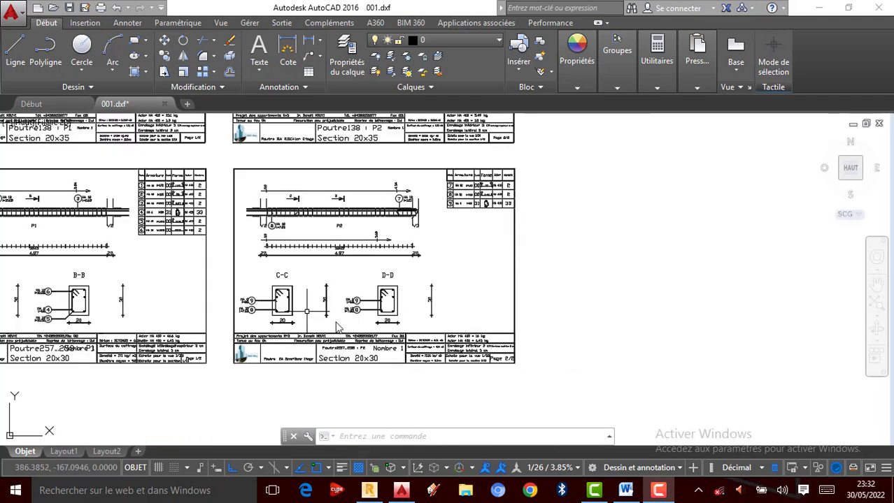
scroll(295, 140, "up", 2)
scroll(294, 137, "up", 3)
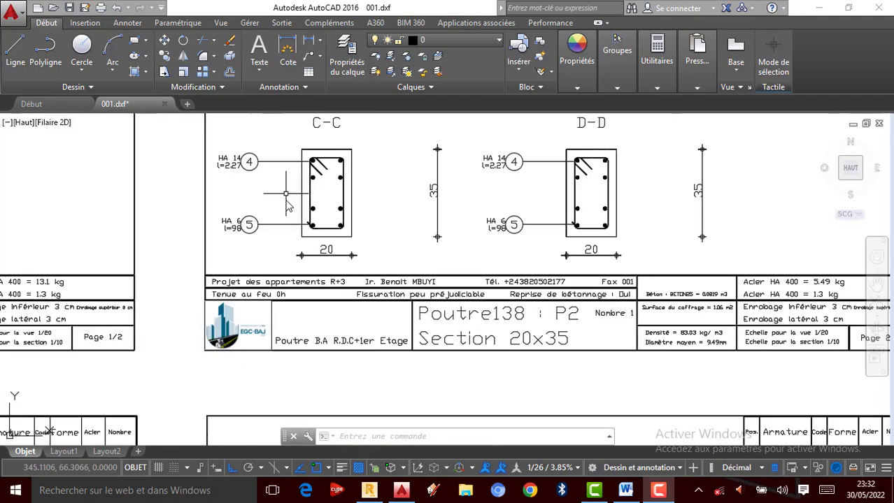
scroll(307, 215, "down", 2)
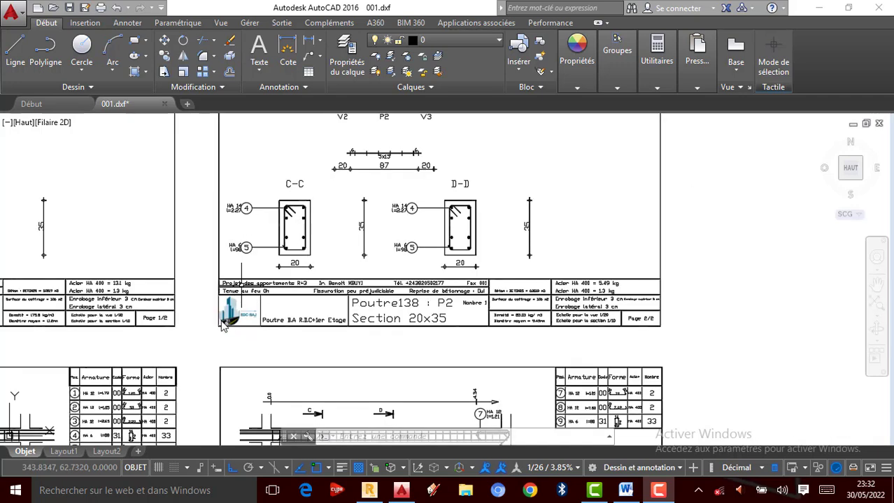
scroll(223, 326, "up", 2)
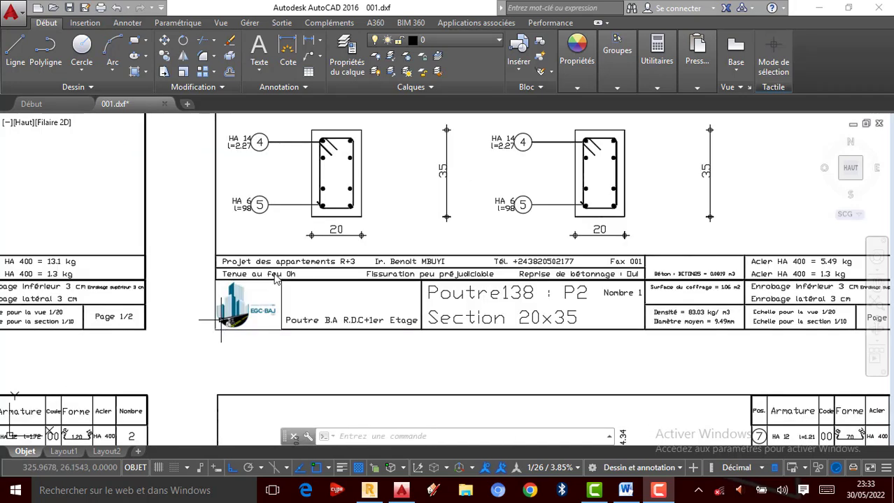
scroll(277, 278, "up", 2)
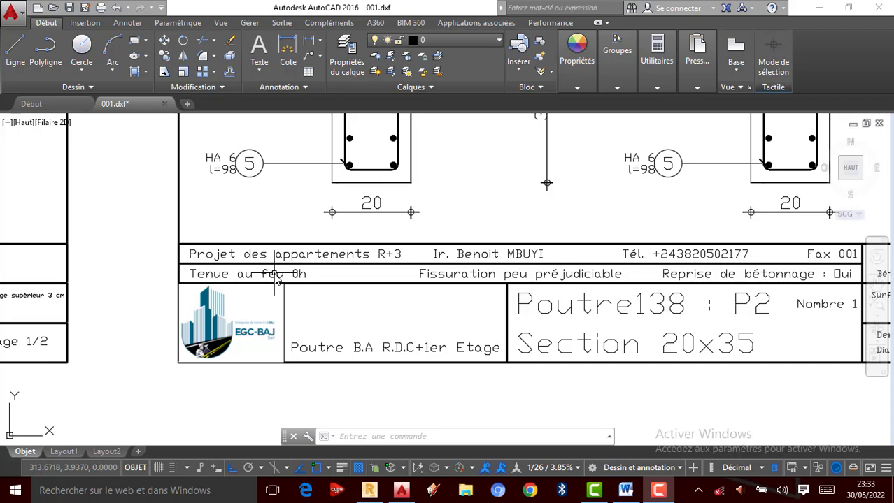
- Examine the Poutre138 P1 and P2 sheets and compare the company logos and project details in their title blocks
scroll(276, 278, "up", 2)
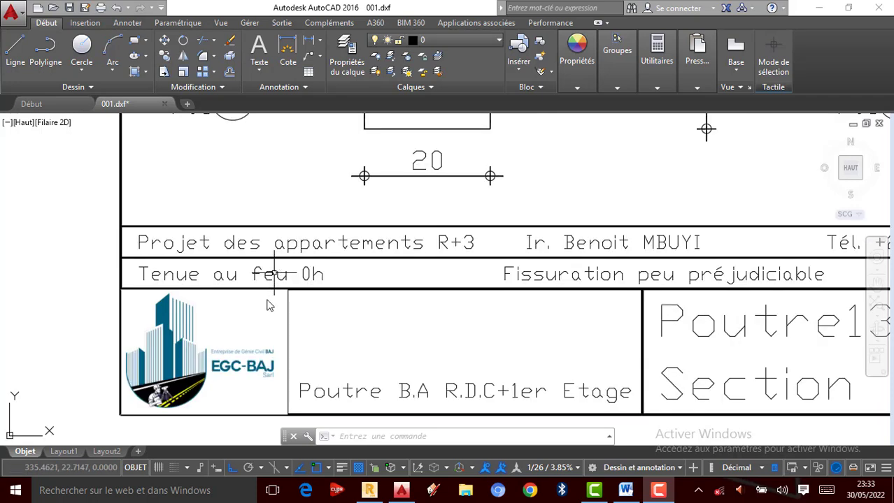
scroll(276, 318, "down", 6)
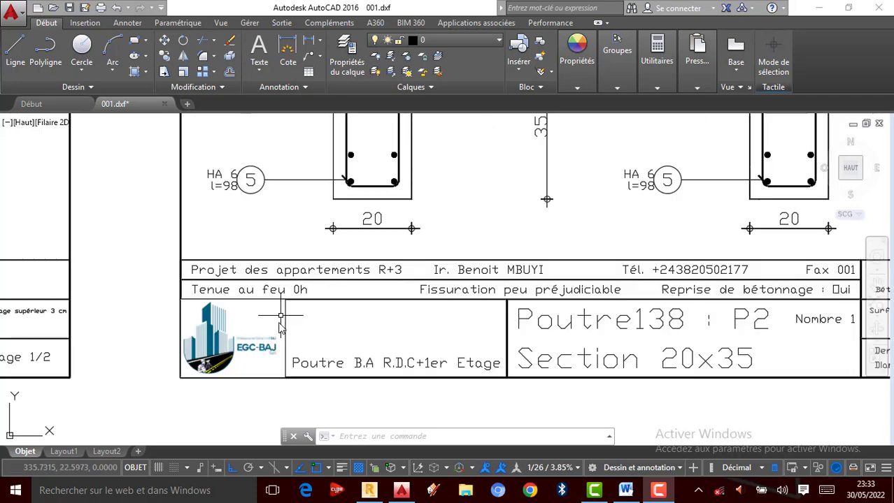
scroll(383, 347, "down", 1)
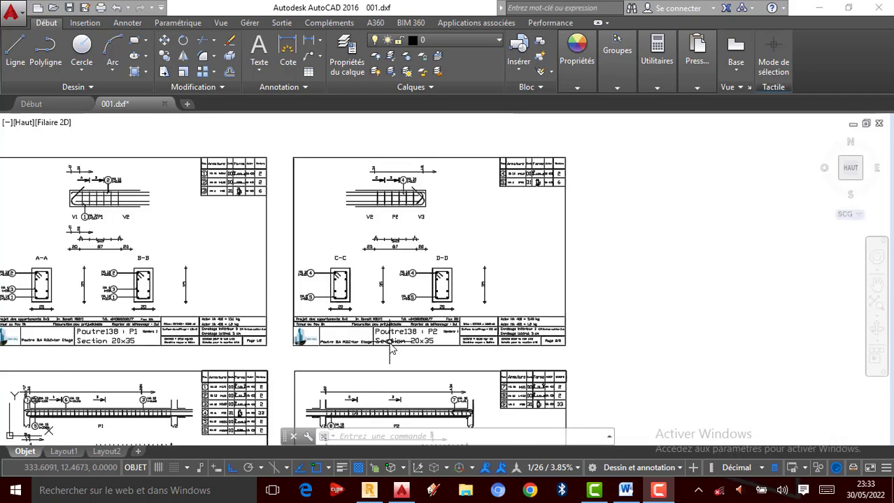
scroll(337, 249, "up", 1)
scroll(349, 245, "down", 1)
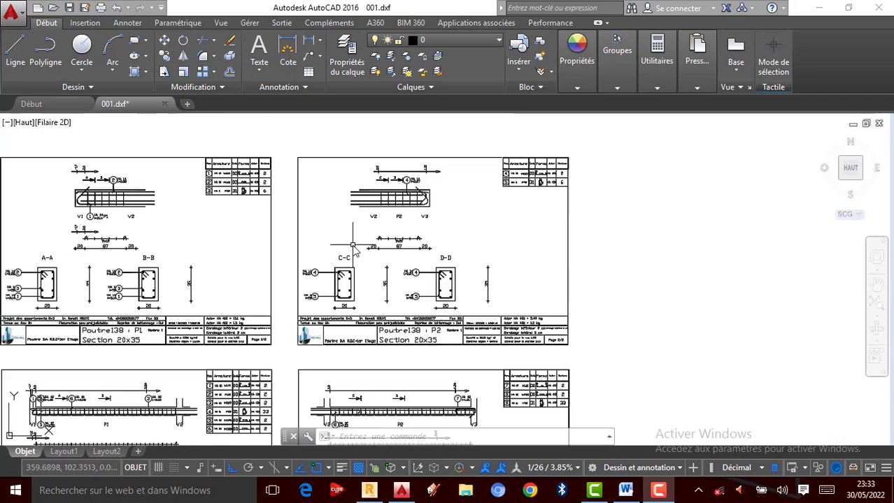
scroll(327, 283, "up", 1)
scroll(381, 261, "down", 1)
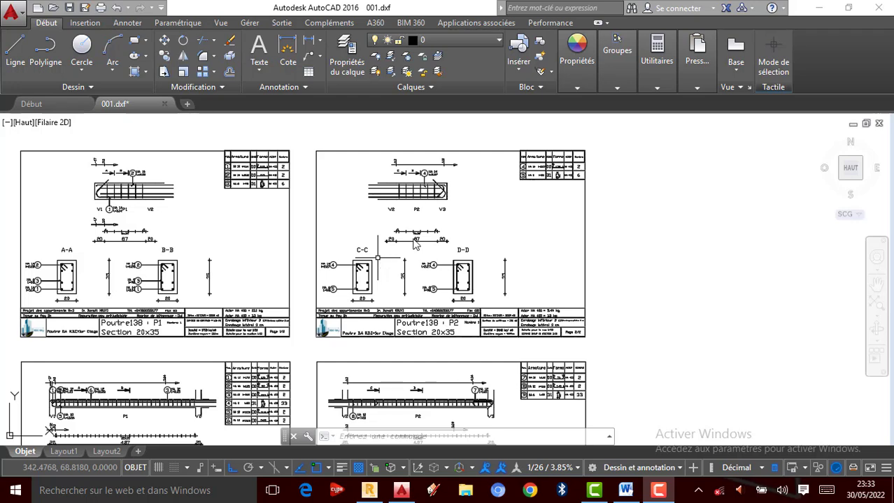
scroll(411, 232, "down", 1)
scroll(353, 300, "up", 1)
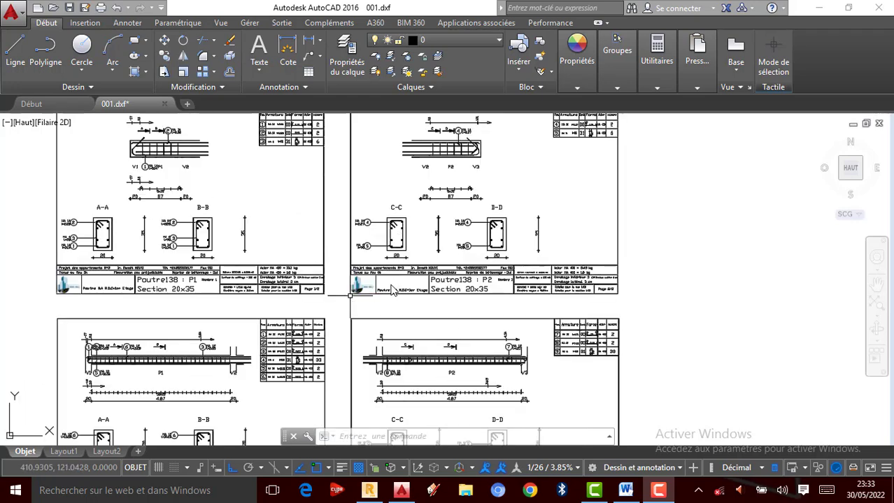
scroll(392, 284, "up", 1)
scroll(532, 279, "down", 1)
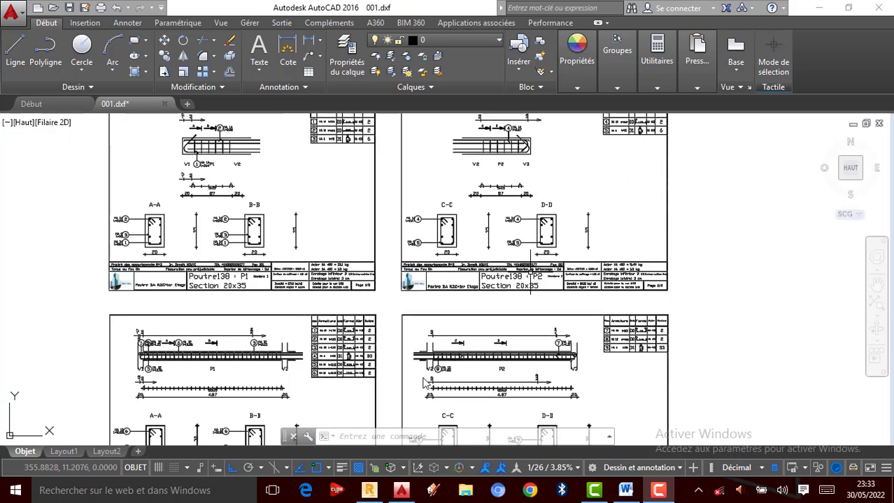
- Switch to Robot Structural Analysis and examine the Poutre257...258 P1 execution drawing down to the default logo in its title block
left_click(368, 490)
scroll(451, 315, "down", 1)
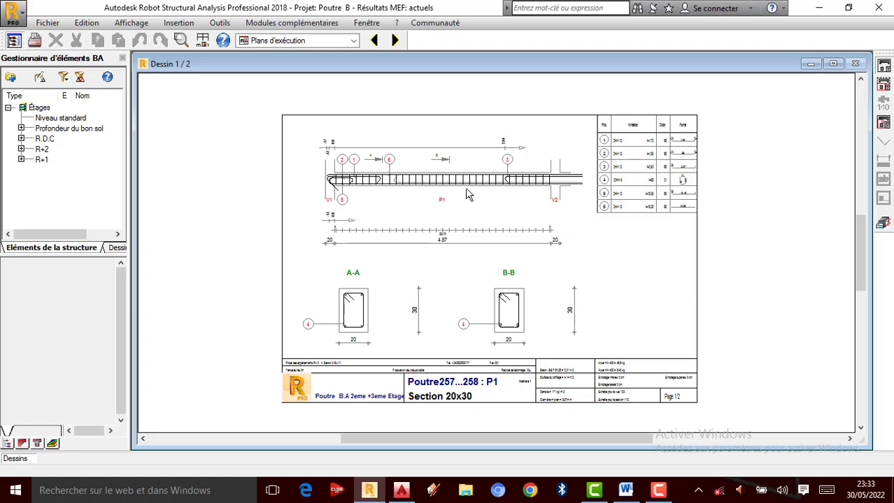
scroll(465, 199, "up", 1)
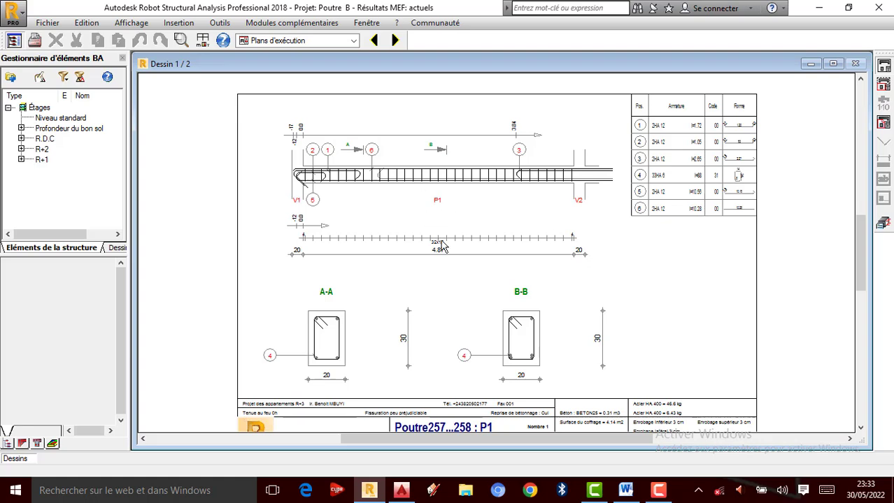
scroll(416, 273, "up", 2)
scroll(407, 195, "down", 2)
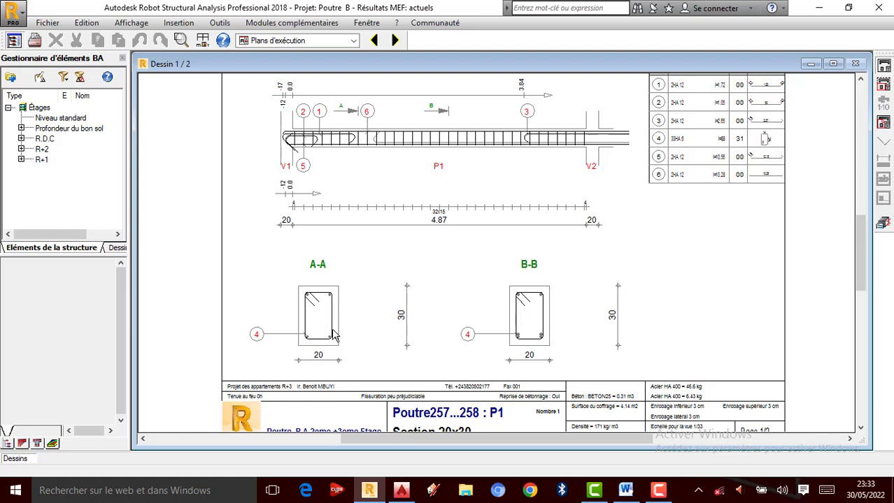
scroll(327, 319, "up", 1)
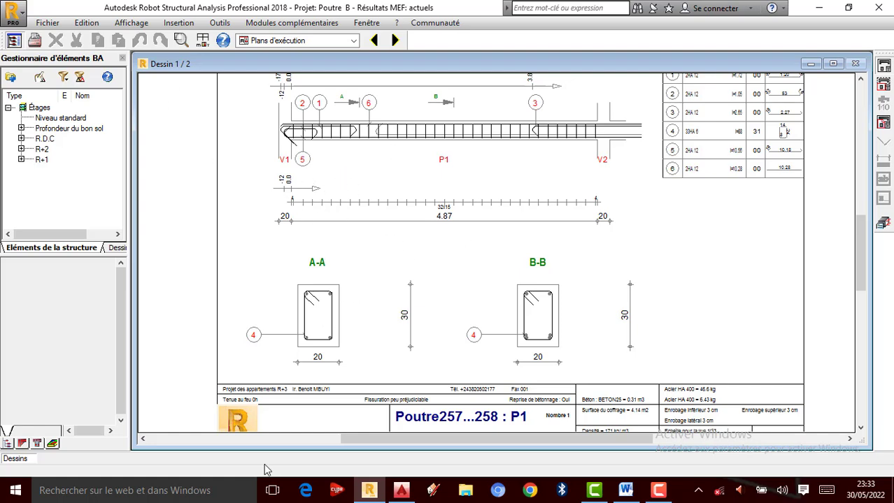
scroll(283, 288, "down", 1)
scroll(261, 400, "up", 2)
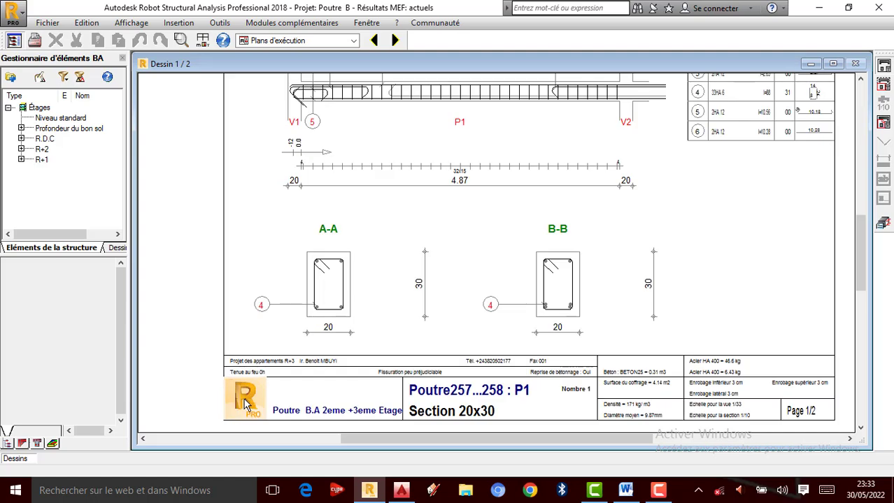
scroll(242, 405, "up", 1)
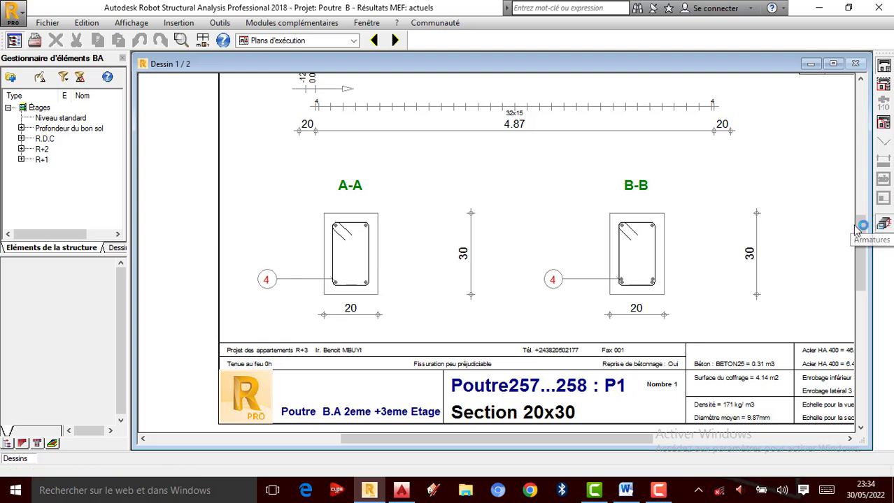
- Return from the execution drawing to the beam's reinforcement view and open its drawing parameters
left_click(891, 239)
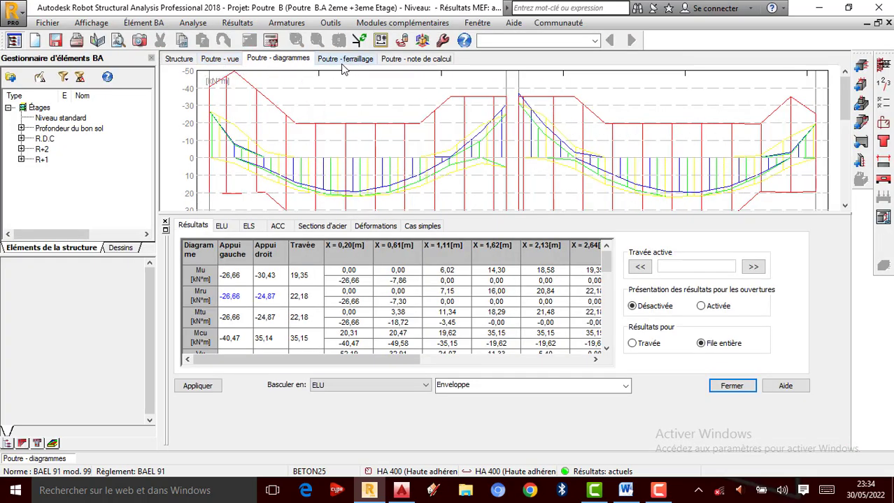
left_click(416, 60)
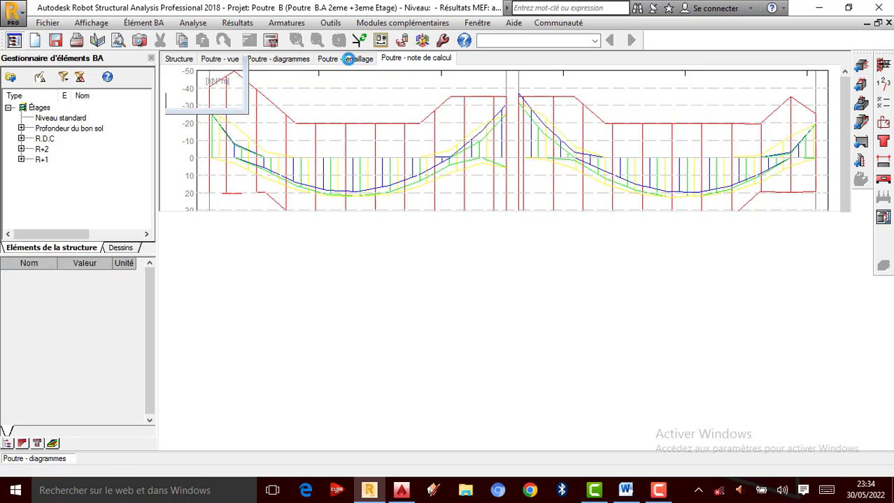
left_click(347, 59)
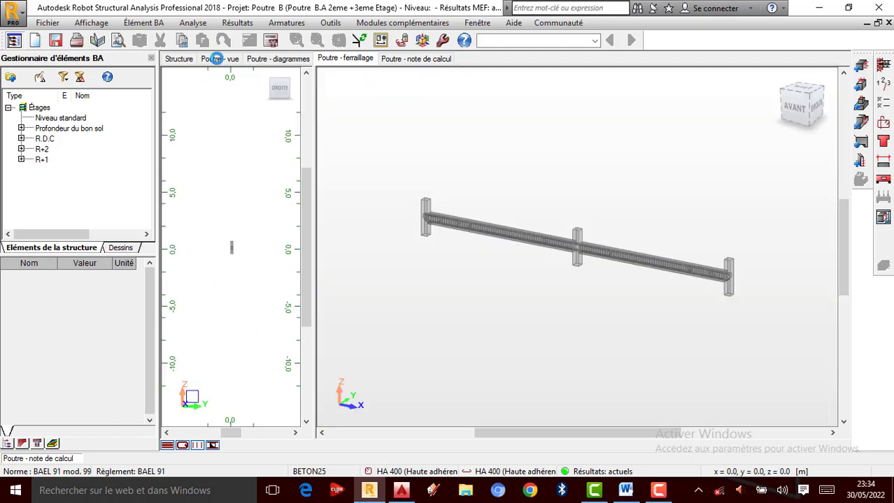
left_click(193, 24)
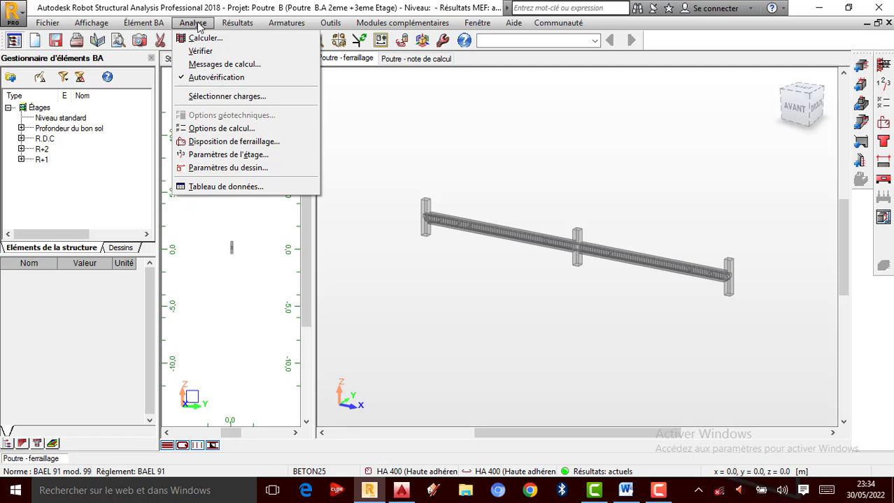
left_click(232, 169)
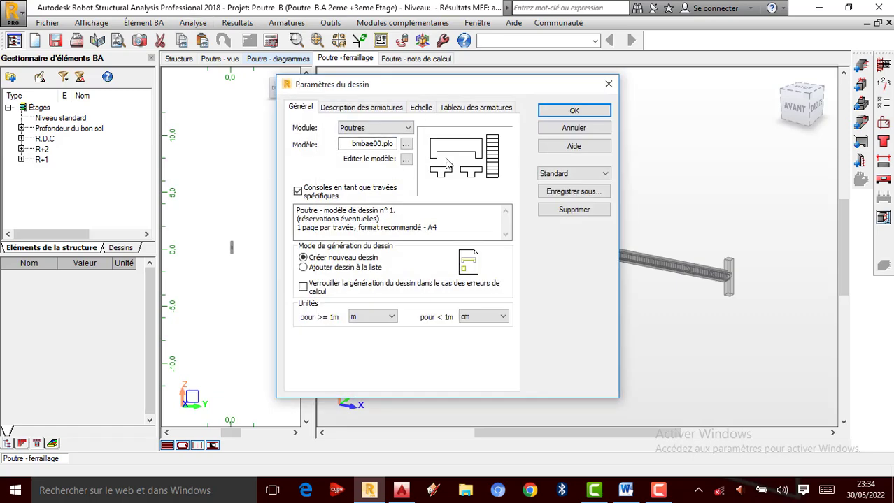
- Open the beam drawing template bmbae00.plo for editing and replace its title-block logo with the bmp EGC-BAJ image from the desktop
left_click(406, 160)
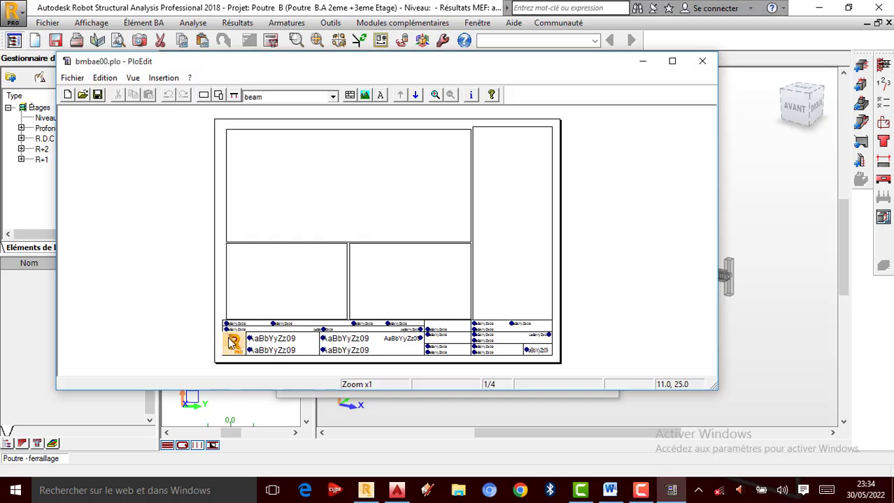
left_click(232, 341)
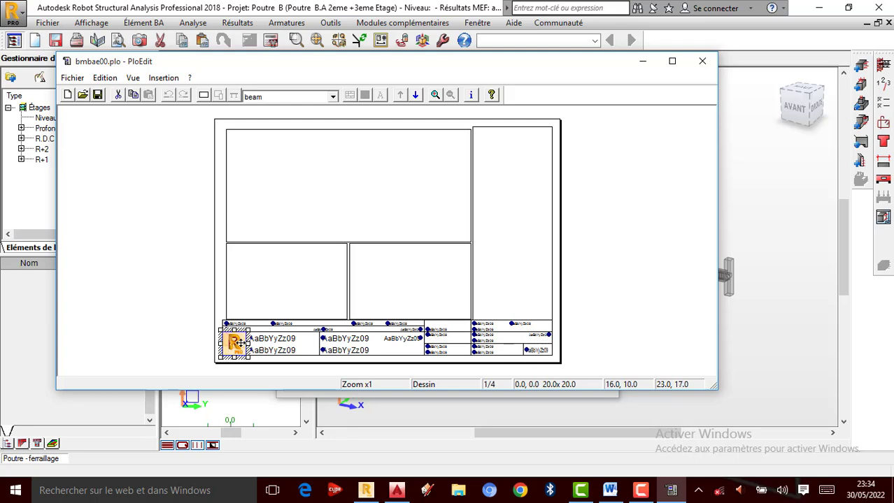
right_click(237, 341)
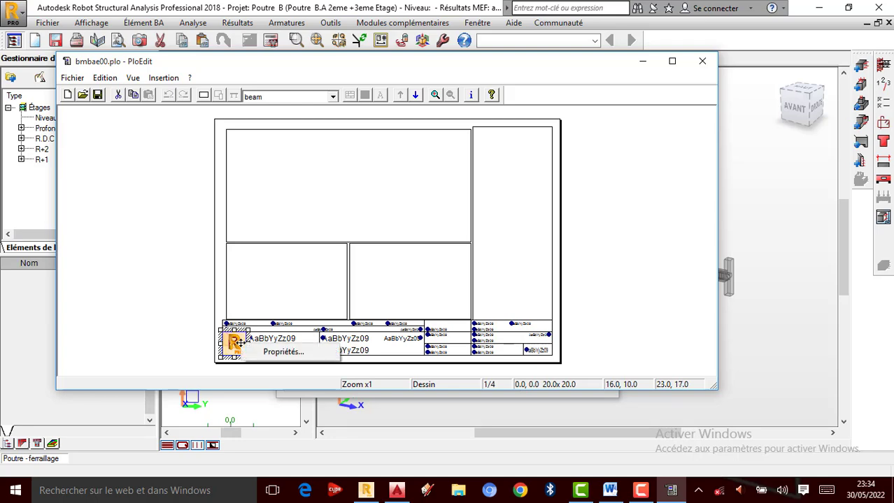
left_click(289, 355)
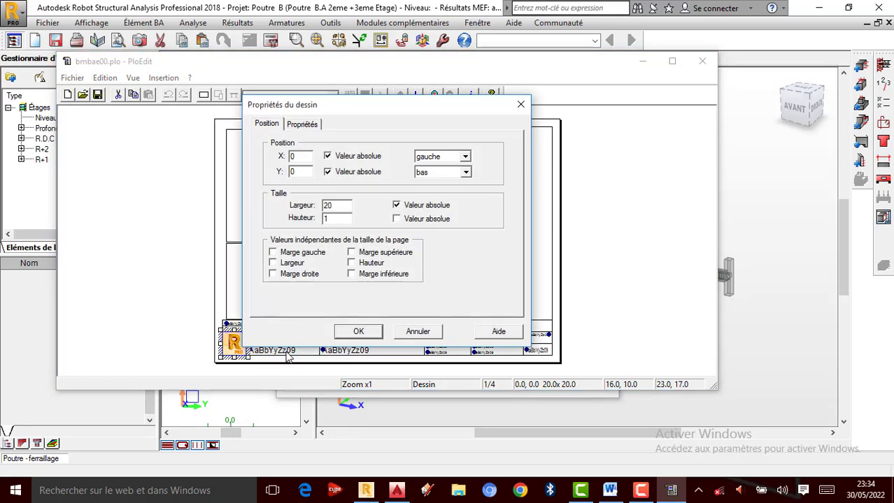
left_click(308, 126)
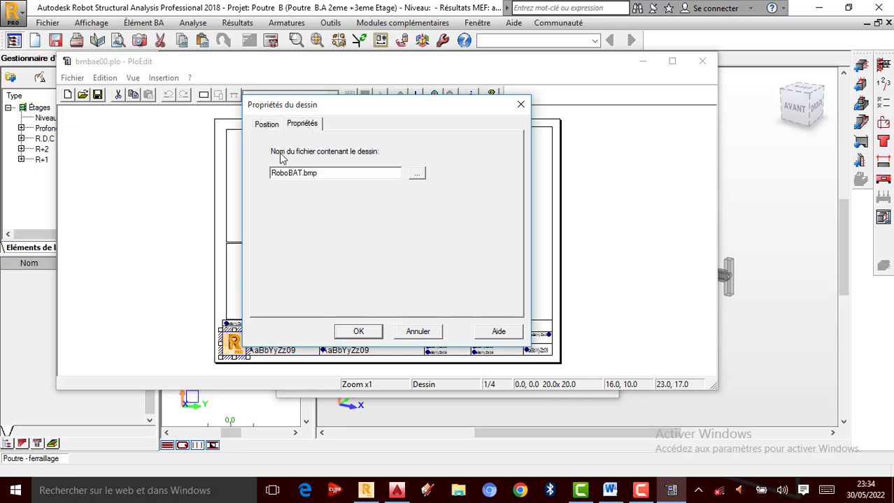
left_click(418, 175)
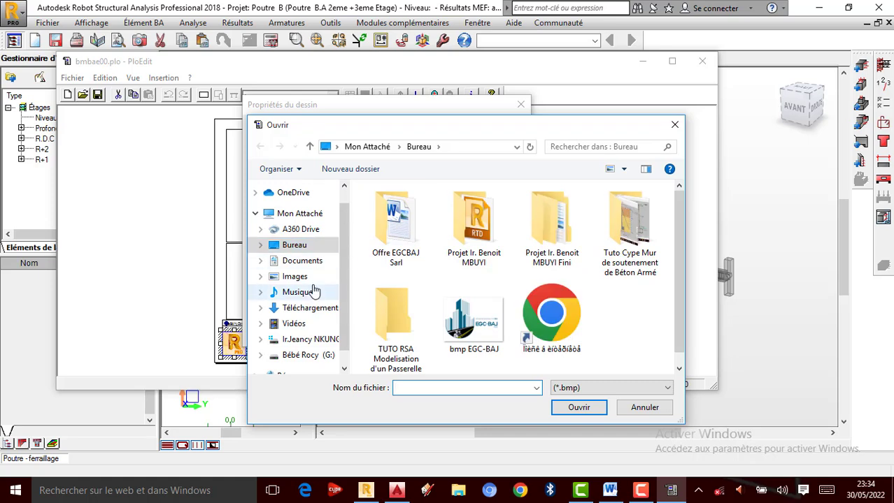
left_click(479, 349)
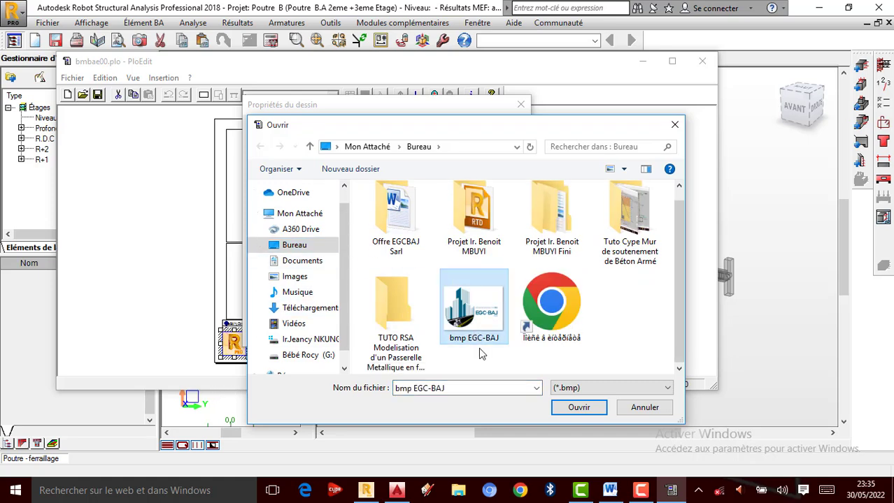
left_click(578, 411)
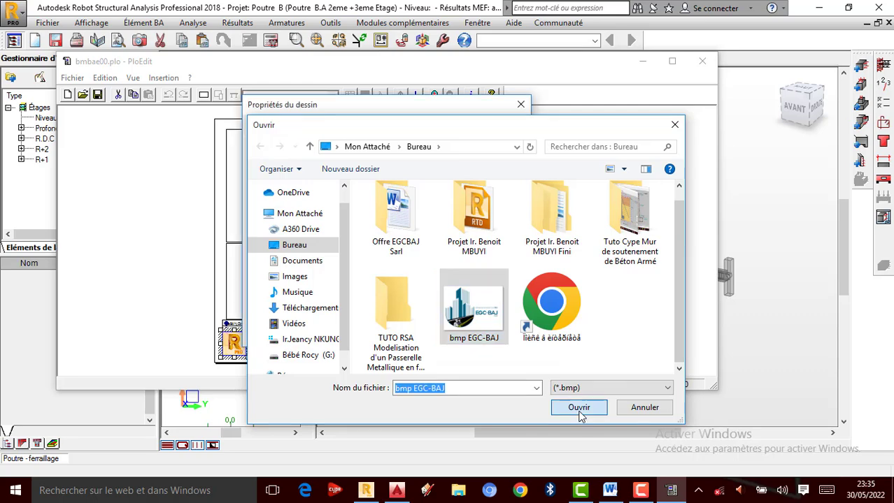
left_click(359, 333)
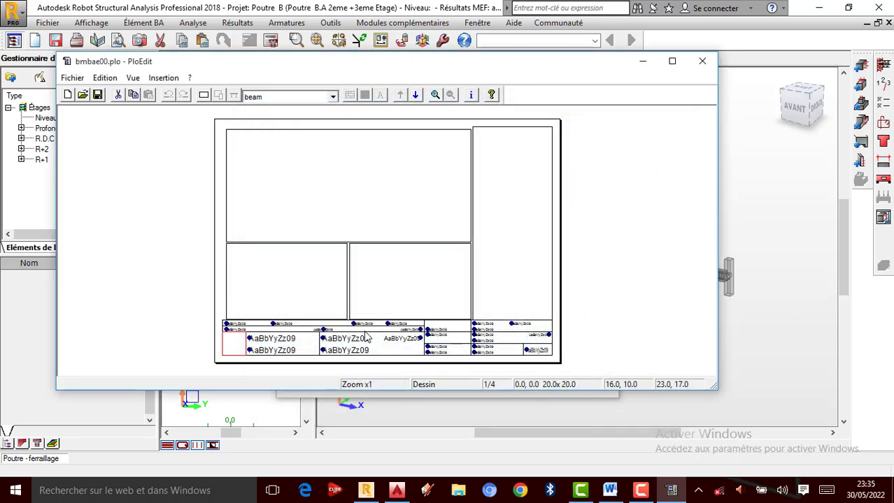
- Close the template editor without saving the changes to bmbae00.plo
left_click(218, 347)
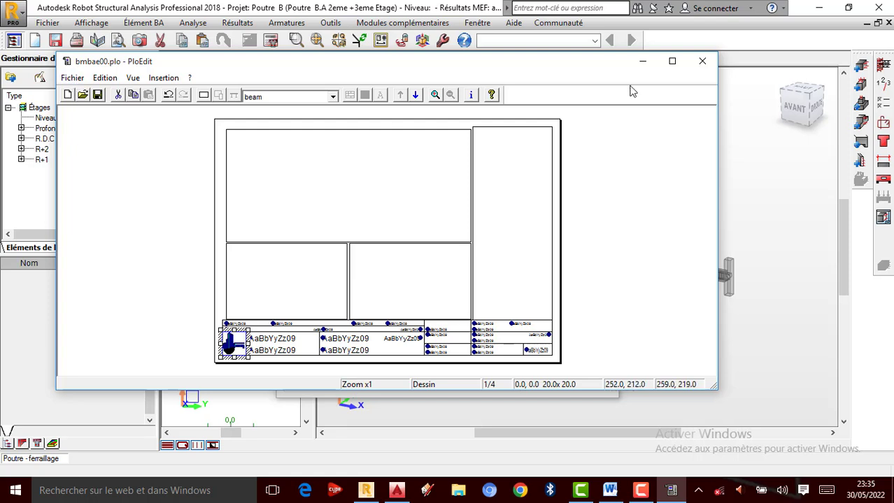
left_click(73, 77)
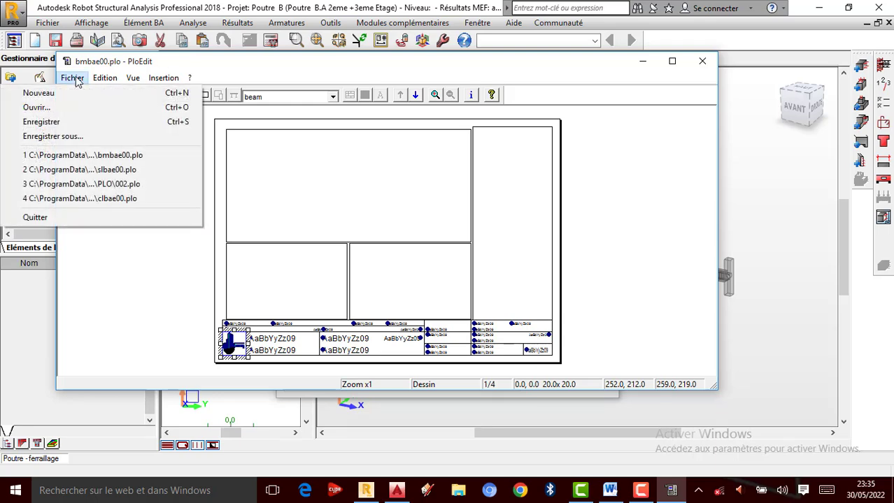
left_click(699, 63)
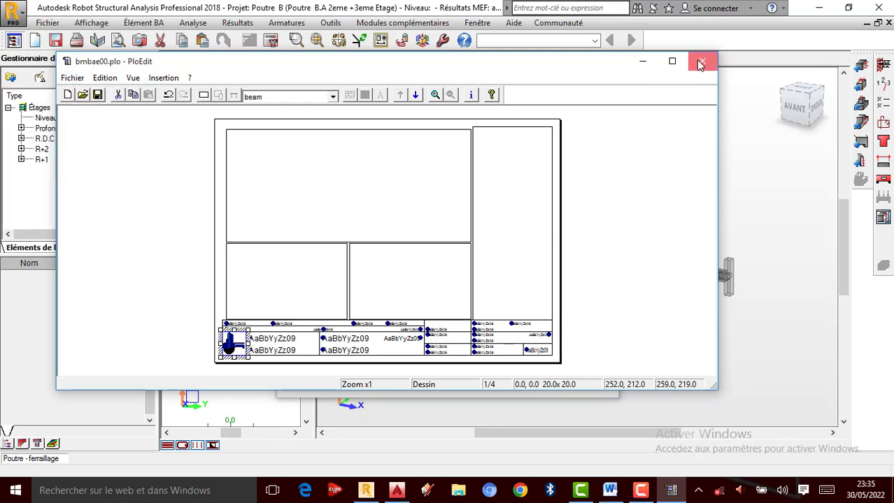
left_click(699, 63)
left_click(416, 257)
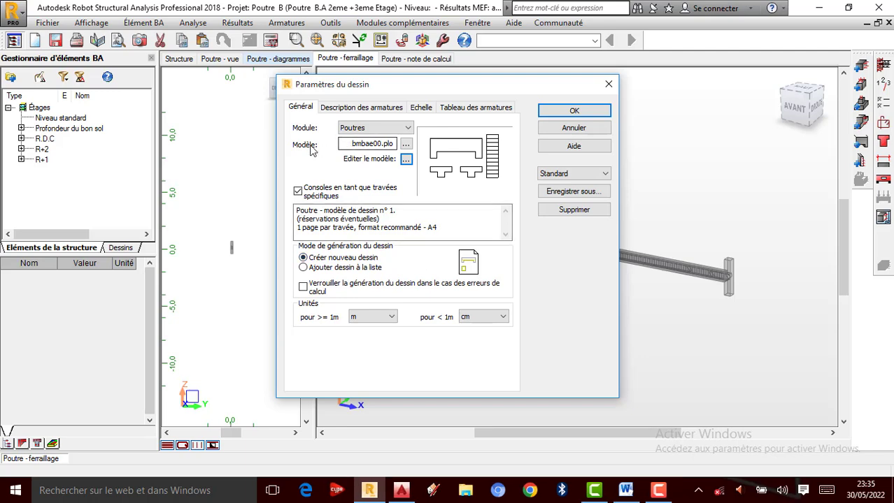
- Browse the drawing templates in the Plo folder, preview bmp EGC-BAJ.plo, and cancel the selection
left_click(405, 143)
scroll(391, 153, "down", 8)
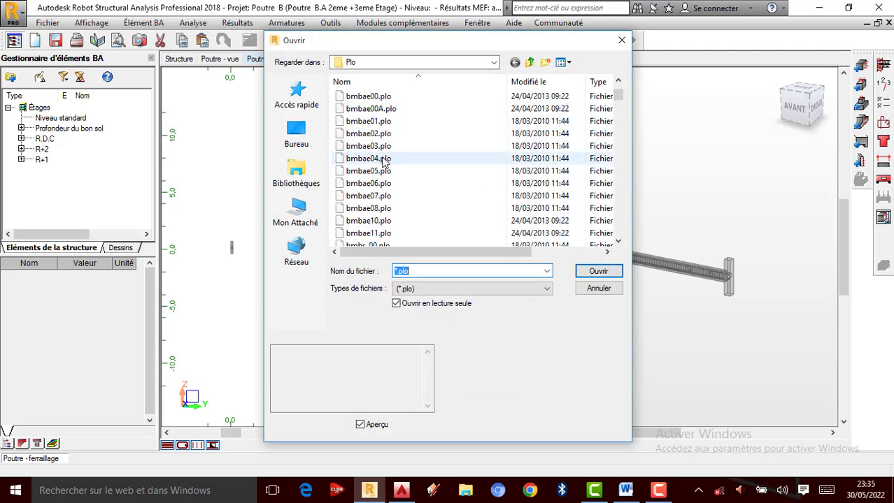
scroll(384, 165, "down", 5)
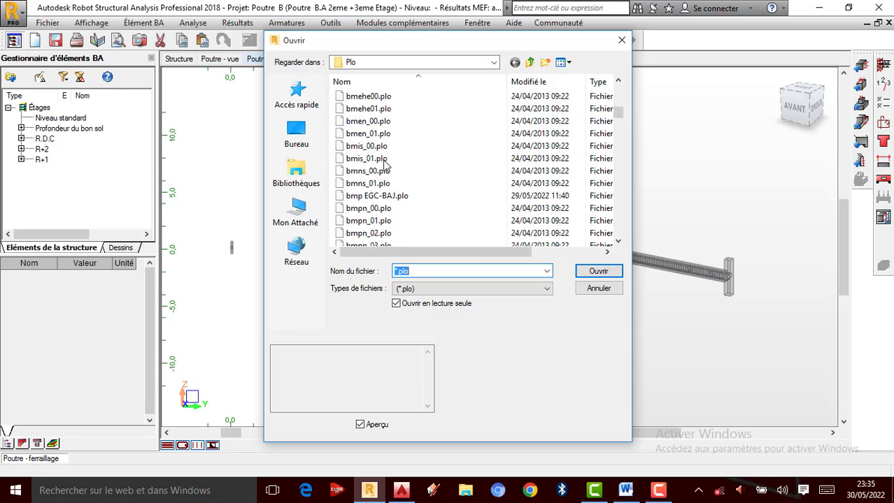
left_click(389, 196)
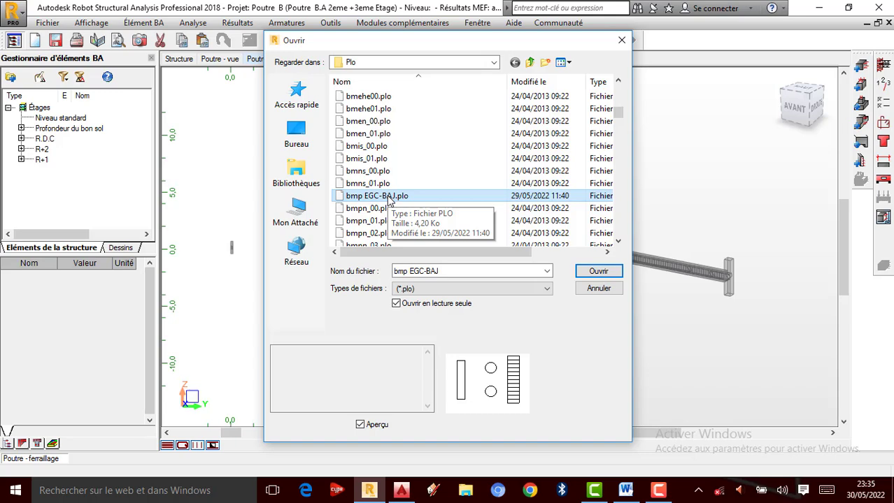
left_click(621, 40)
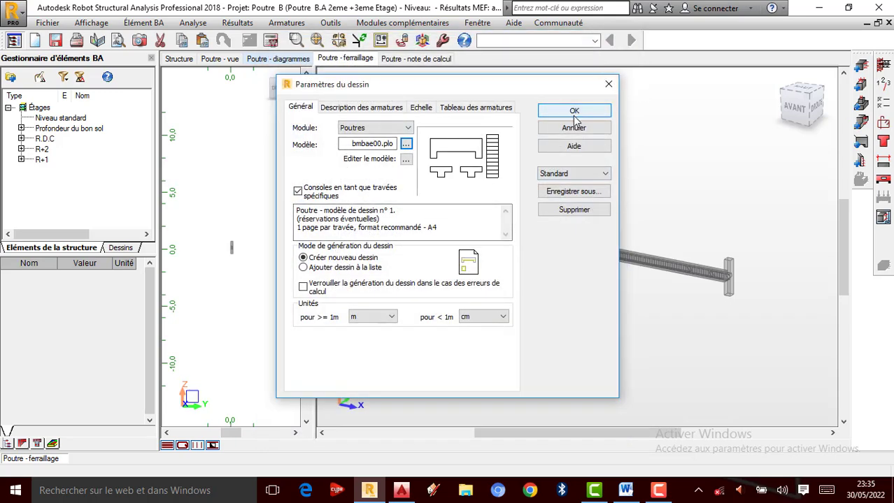
- Close the drawing parameters and generate the beam's execution drawing to inspect its title block
left_click(609, 84)
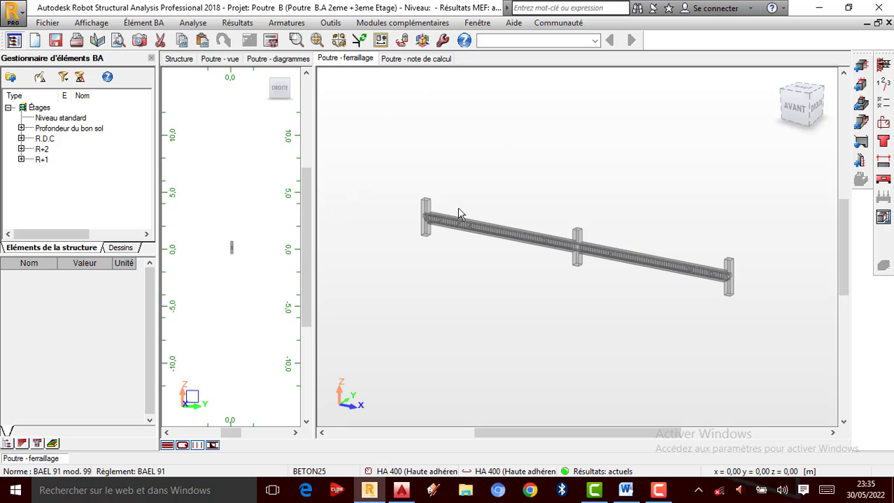
left_click(882, 217)
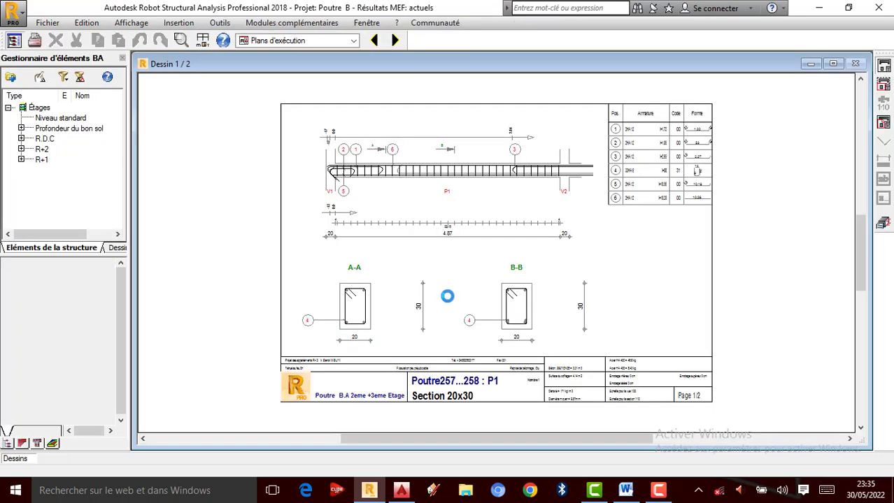
scroll(435, 304, "up", 2)
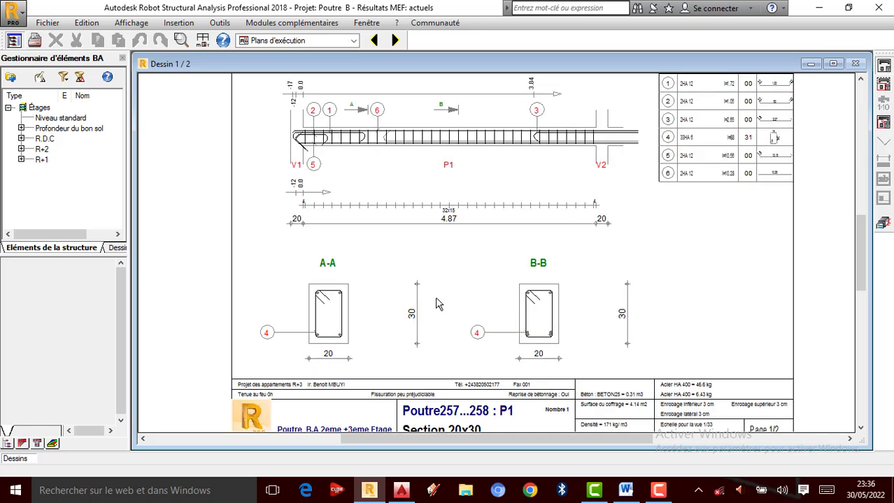
scroll(420, 305, "down", 1)
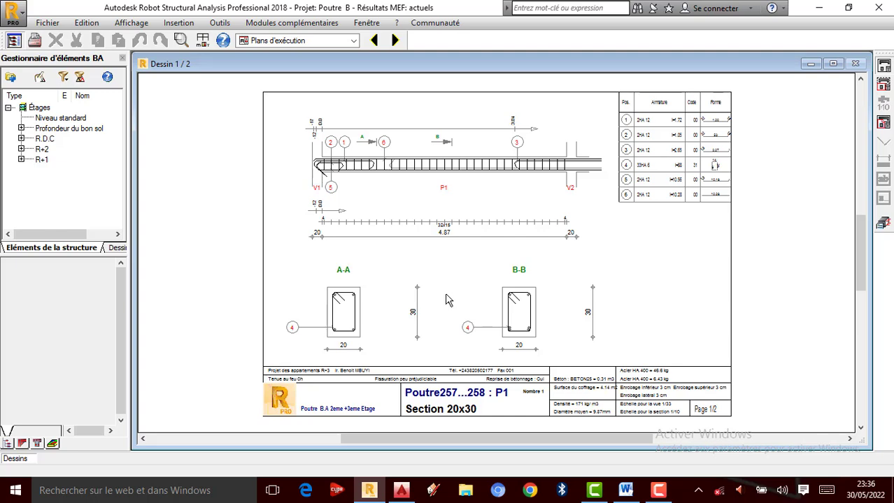
scroll(447, 307, "up", 1)
scroll(495, 327, "down", 1)
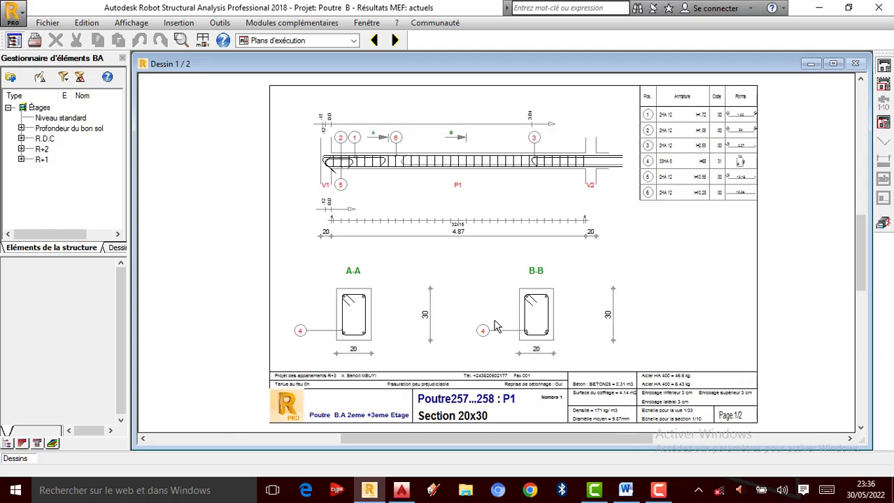
- Try to export the execution drawing to the desktop as a DXF file named "Plan d'execution d'une Poutre B.A"
left_click(49, 23)
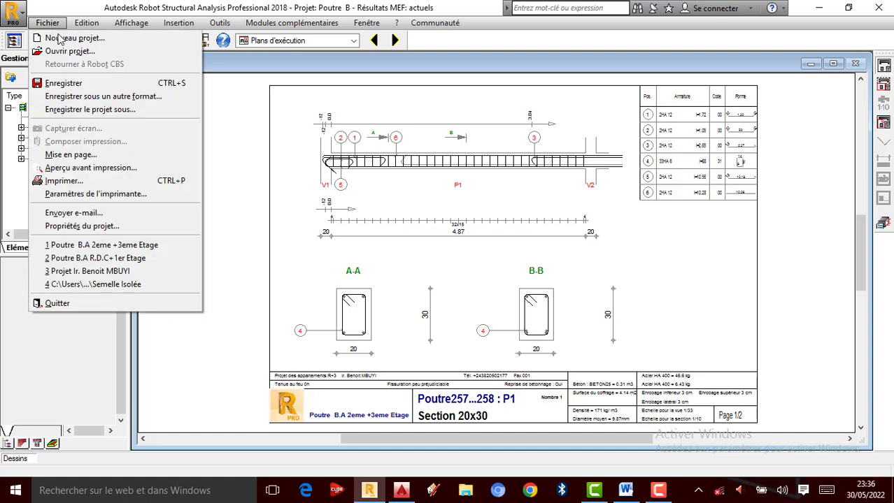
left_click(106, 98)
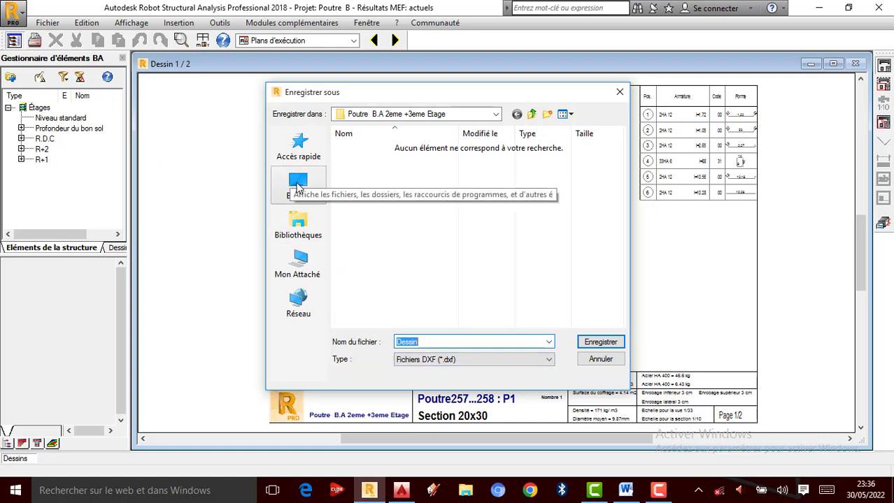
left_click(297, 185)
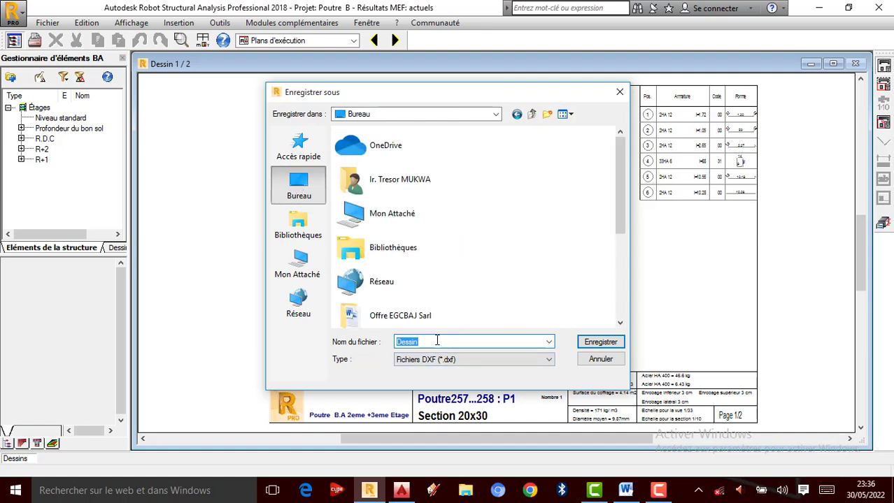
type("Plan d'execution d'")
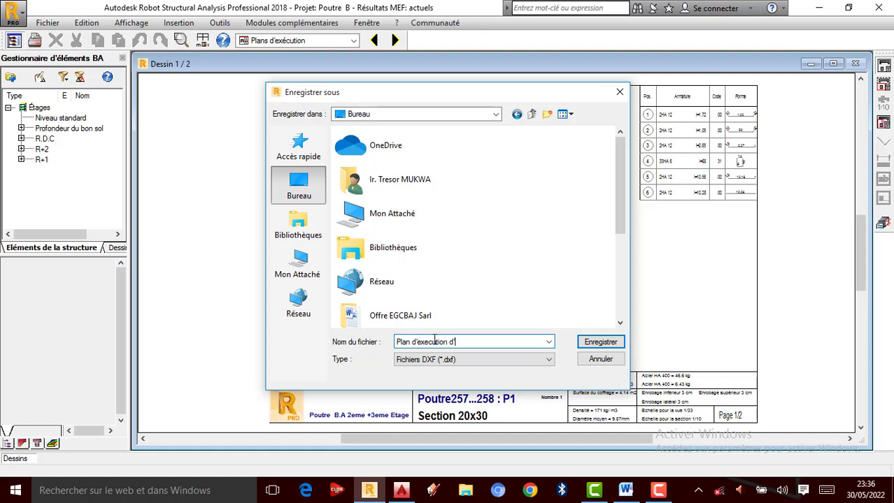
type("une Poutre B.A")
left_click(603, 343)
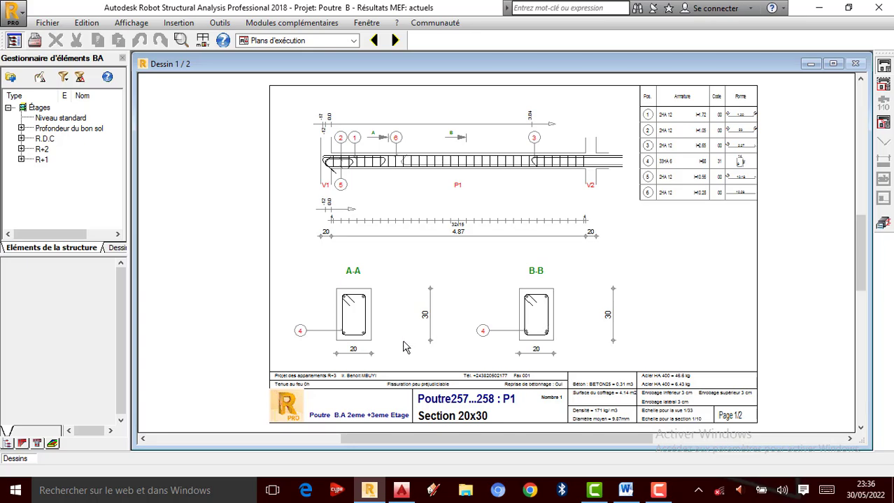
- Show the desktop, refresh it and look for the exported DXF file
key("super+d")
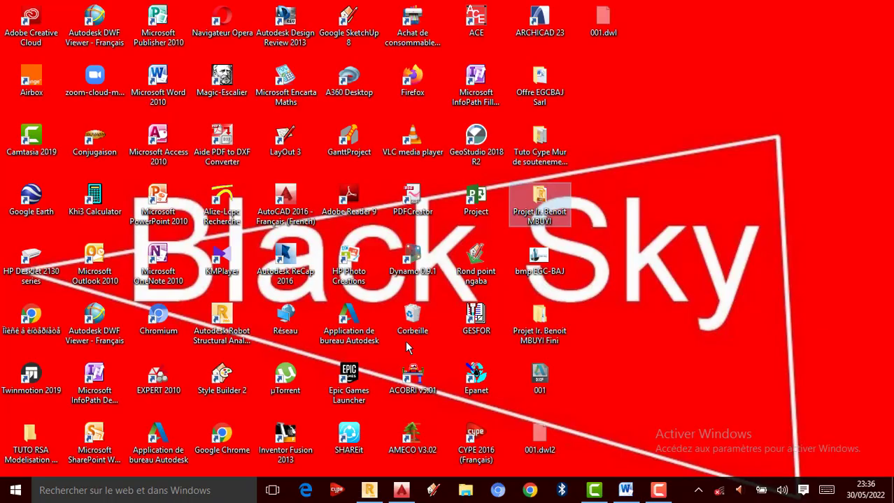
right_click(709, 131)
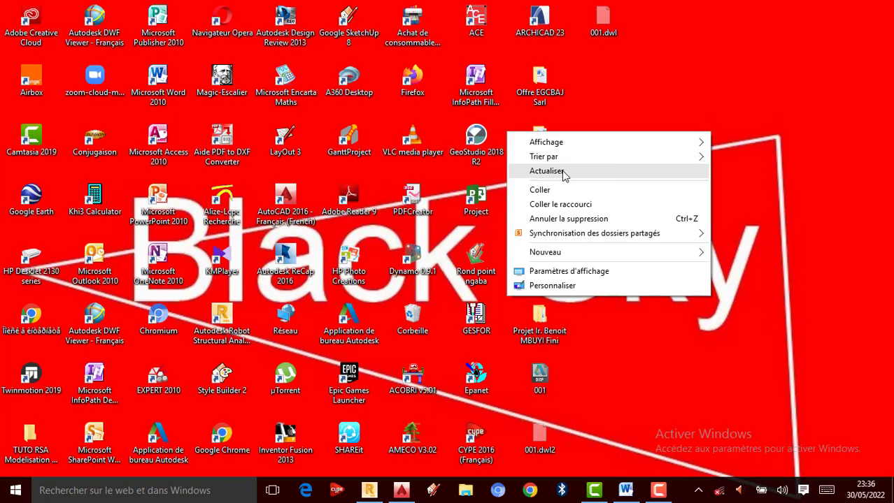
left_click(570, 174)
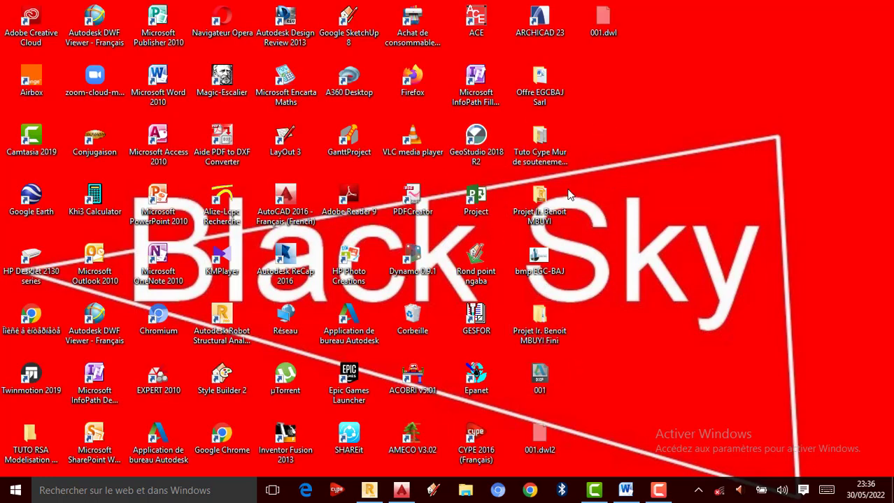
mouse_move(515, 445)
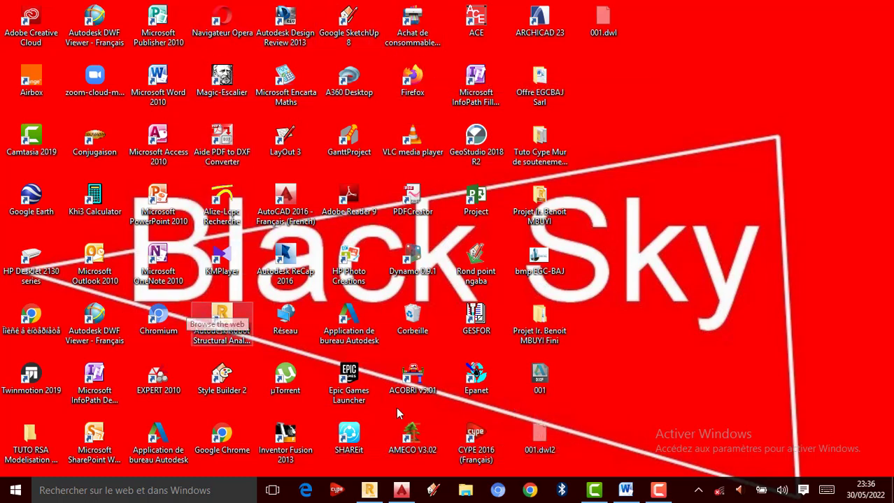
- Switch back to Robot Structural Analysis and export the execution drawing to the desktop as a DXF file named 0000
left_click(369, 490)
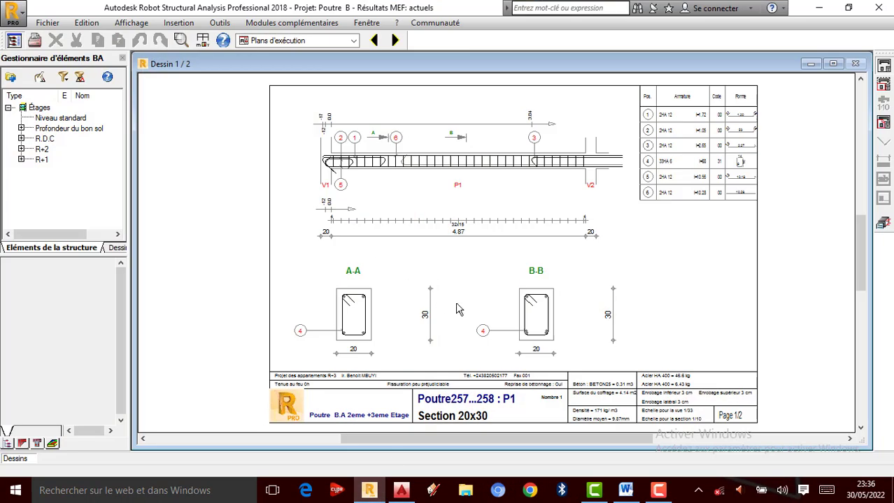
left_click(48, 23)
left_click(81, 91)
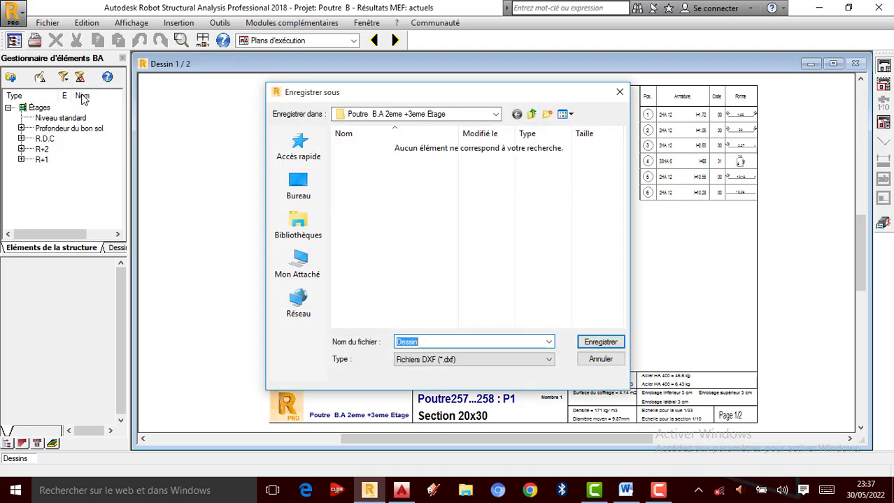
left_click(298, 185)
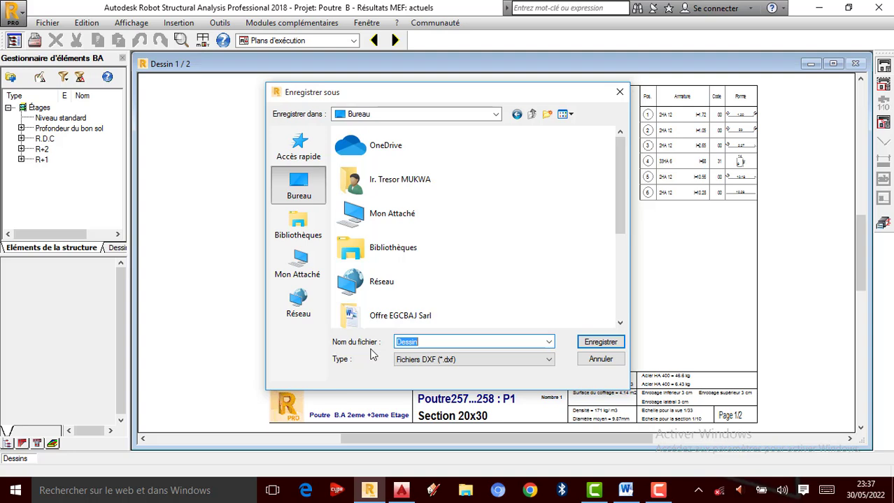
type("0000")
left_click(603, 342)
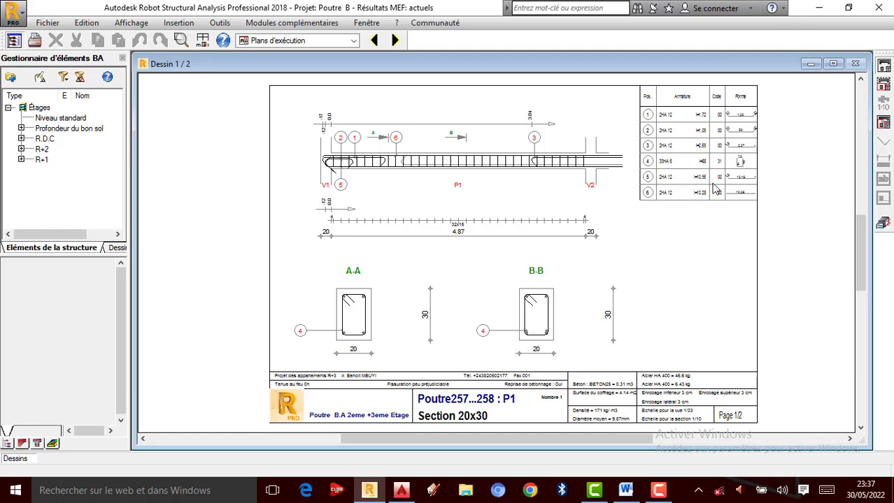
- Return to the desktop, refresh it and open the exported 0000 DXF file in AutoCAD
key("super+d")
right_click(795, 153)
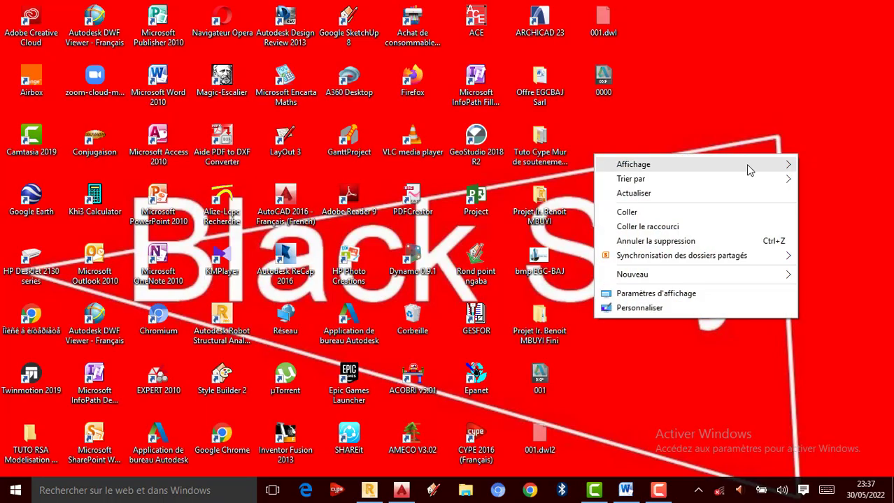
left_click(672, 194)
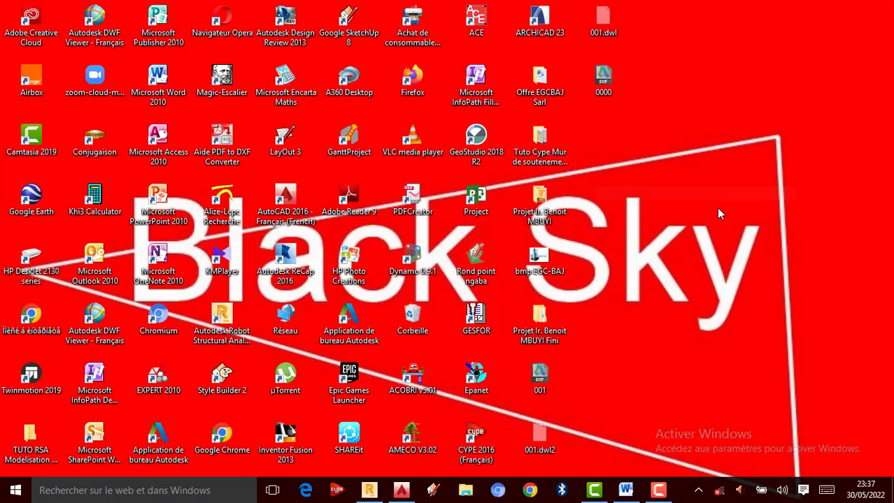
double_click(603, 84)
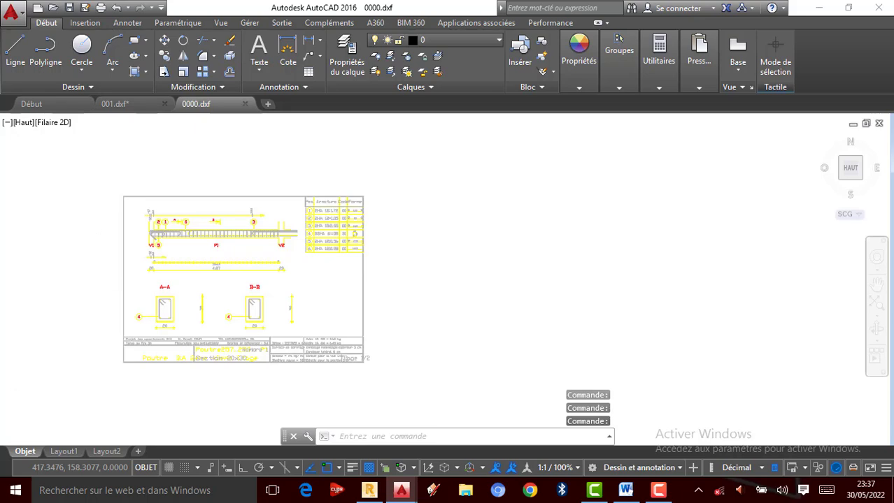
- Select the whole beam sheet in 0000.dxf and cut it to the clipboard
scroll(104, 289, "up", 3)
scroll(415, 286, "down", 2)
scroll(413, 266, "down", 3)
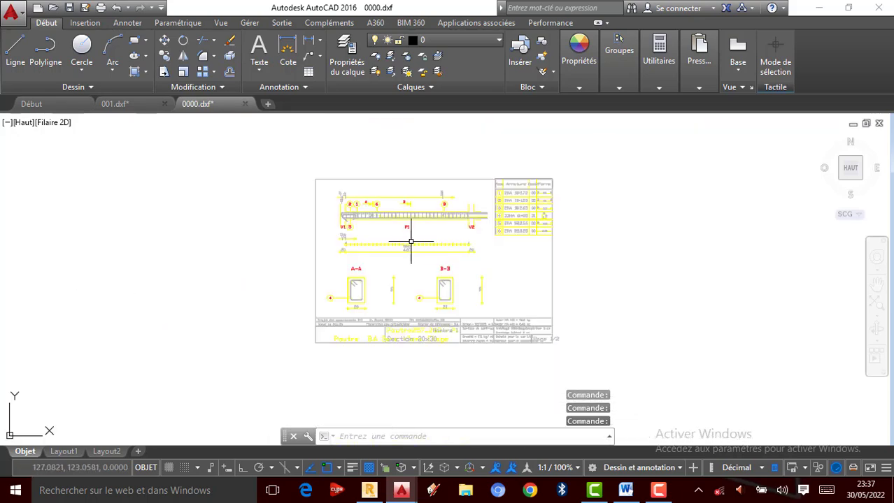
scroll(405, 286, "up", 3)
scroll(407, 279, "up", 2)
scroll(407, 288, "down", 4)
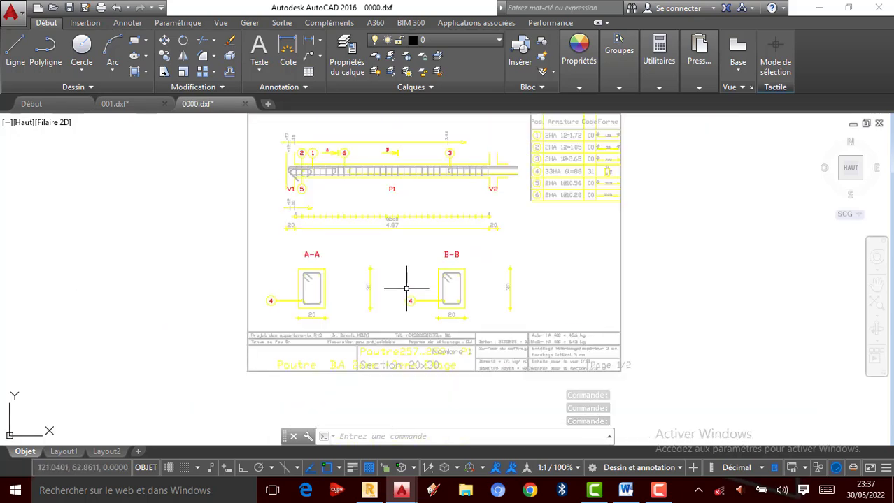
left_click(609, 375)
left_click(273, 156)
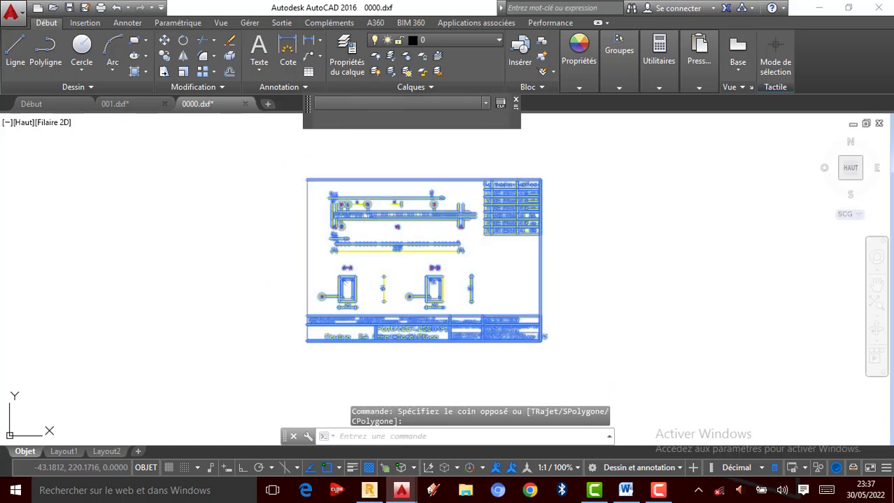
key("ctrl+x")
- Paste the cut beam sheet into 001.dxf, beside the upper row of existing sheets and level with them
left_click(118, 104)
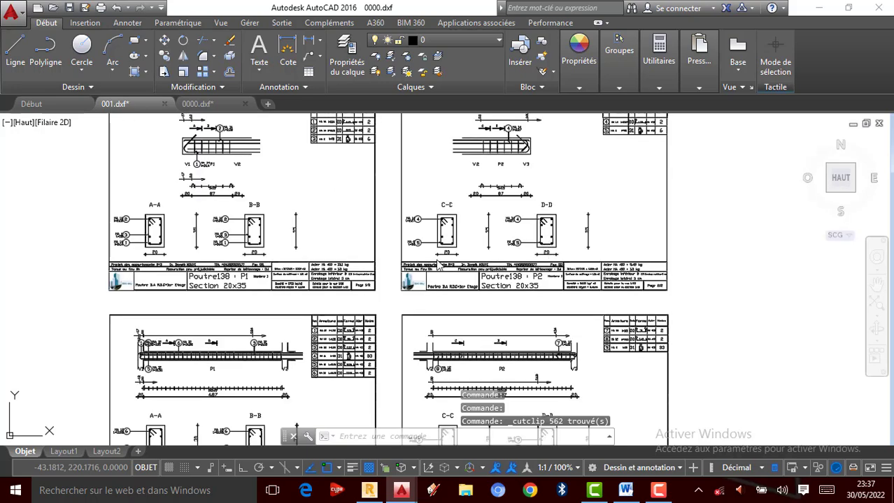
key("ctrl+v")
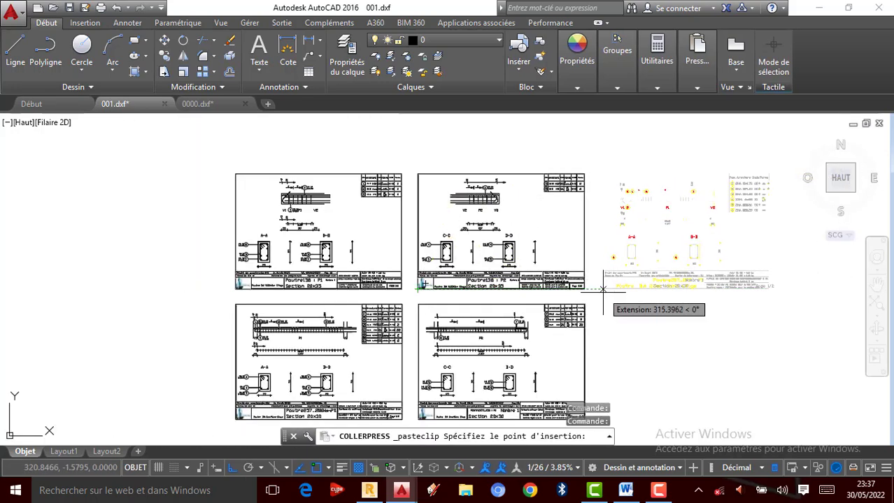
left_click(606, 295)
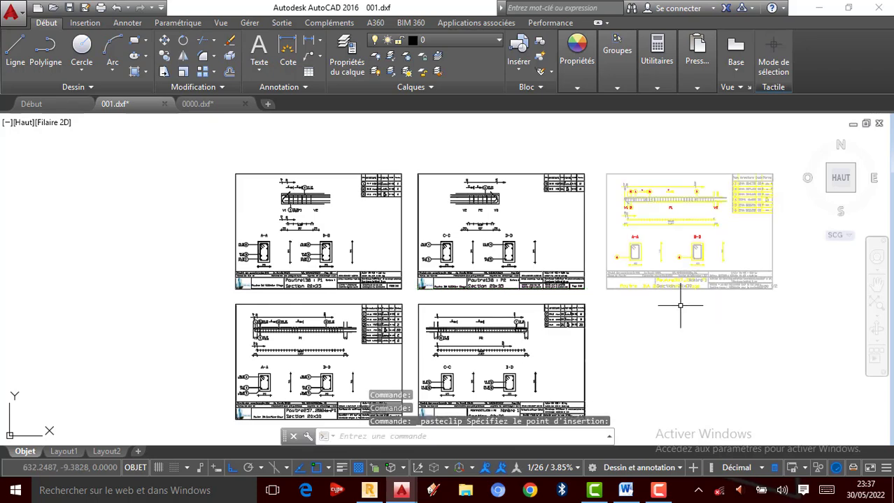
- Change the colour of all objects in the newly pasted beam sheet to 0,0,0
scroll(684, 301, "down", 1)
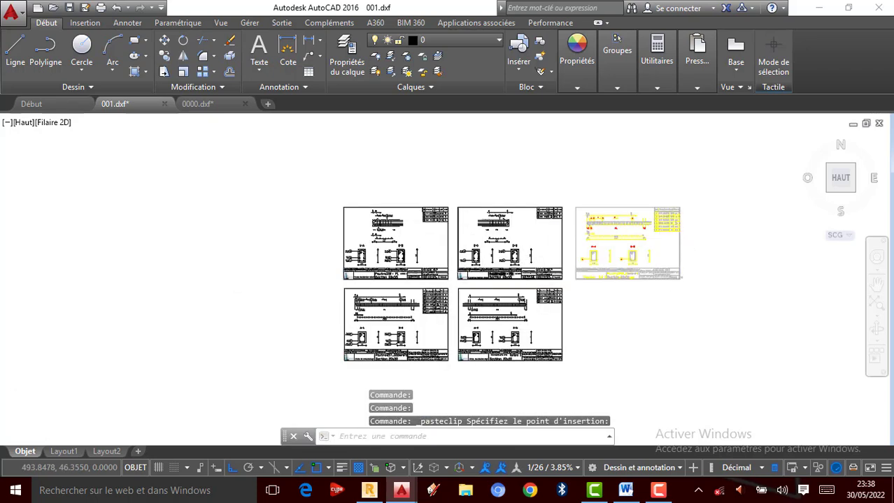
scroll(483, 250, "up", 2)
scroll(492, 203, "up", 2)
scroll(431, 241, "down", 2)
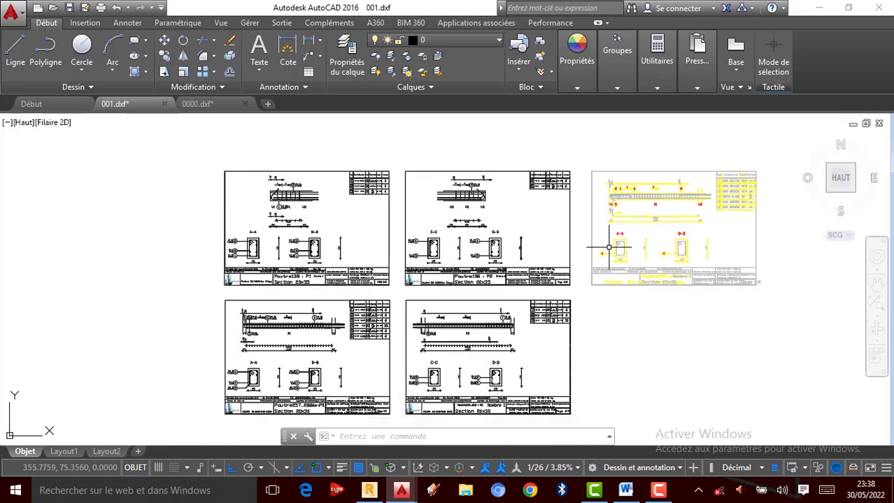
scroll(646, 259, "up", 2)
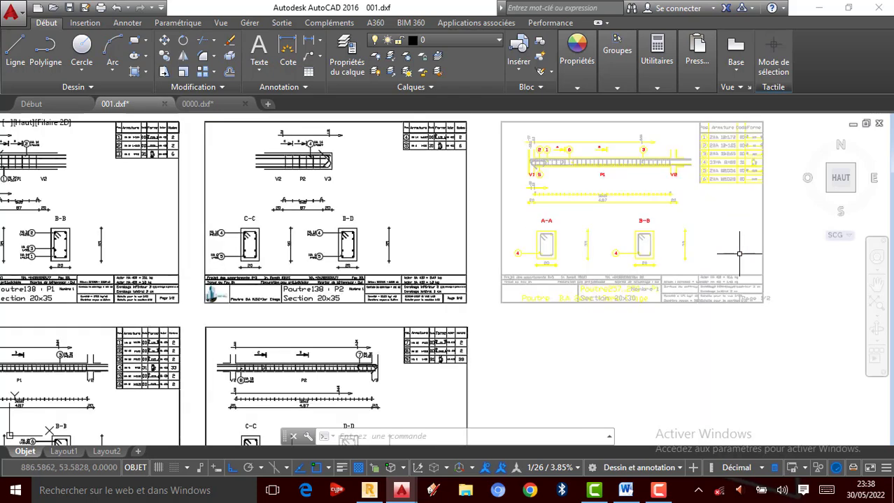
scroll(692, 315, "down", 2)
left_click(721, 345)
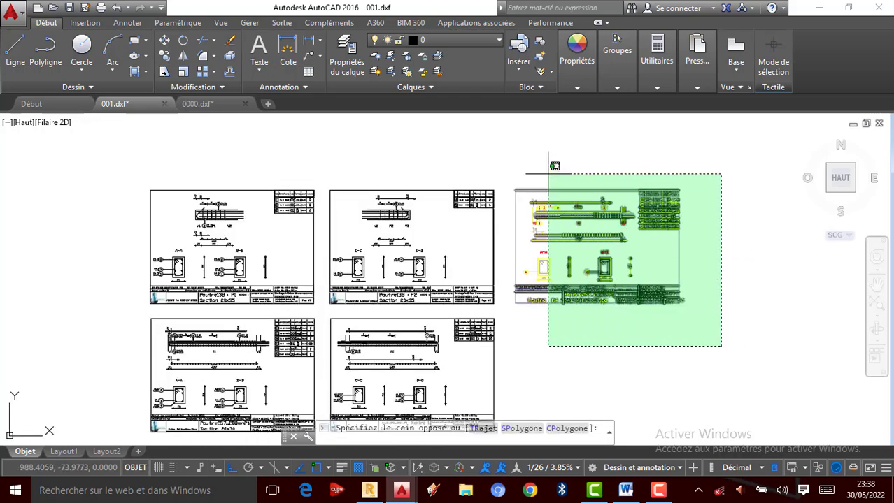
left_click(508, 154)
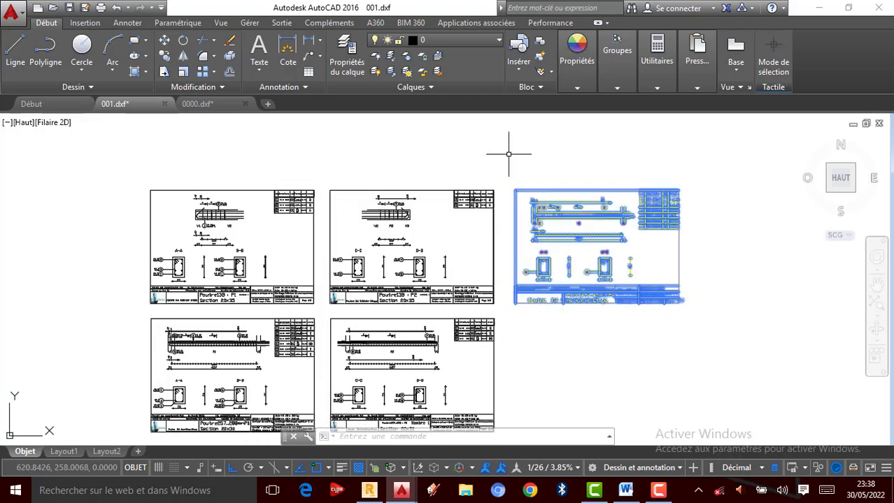
right_click(571, 245)
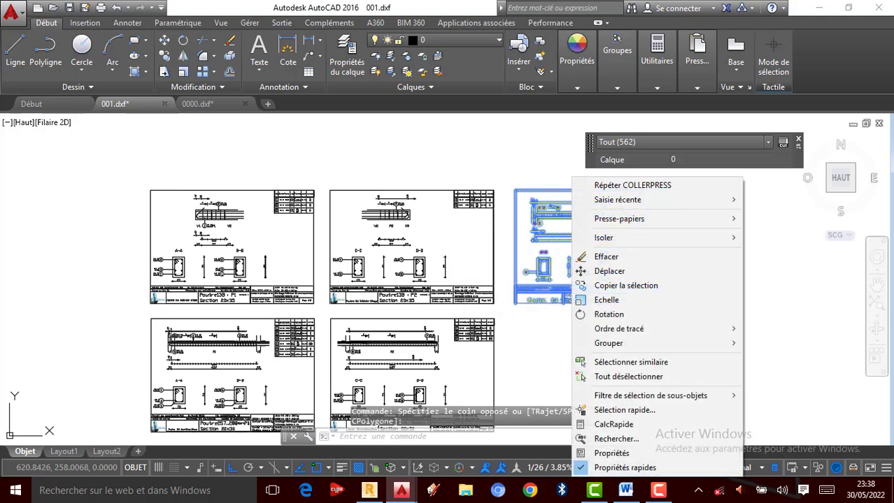
left_click(611, 453)
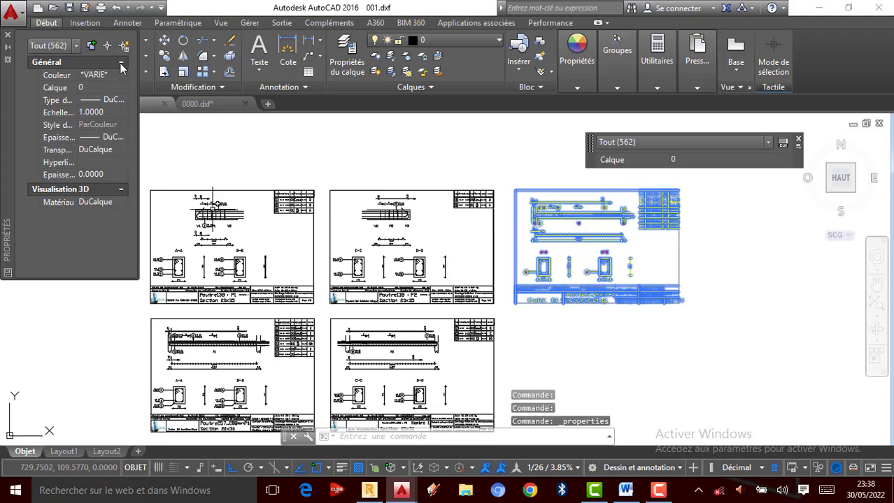
left_click(112, 75)
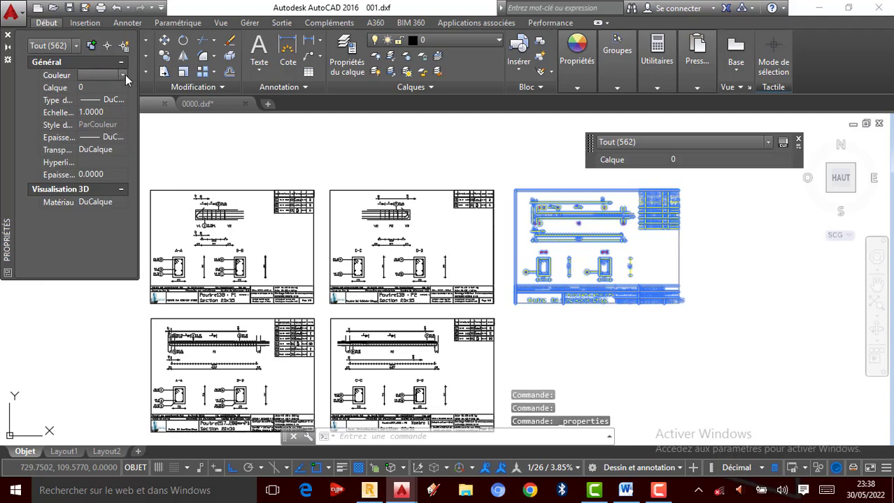
left_click(124, 75)
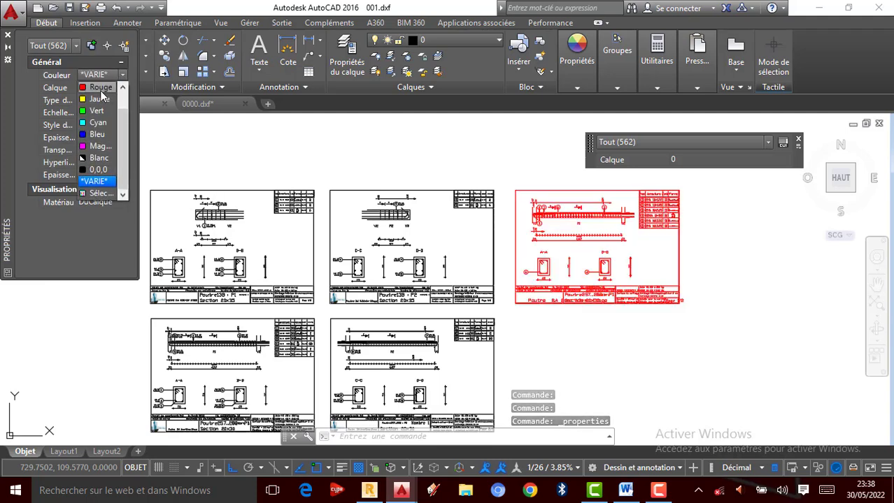
left_click(97, 171)
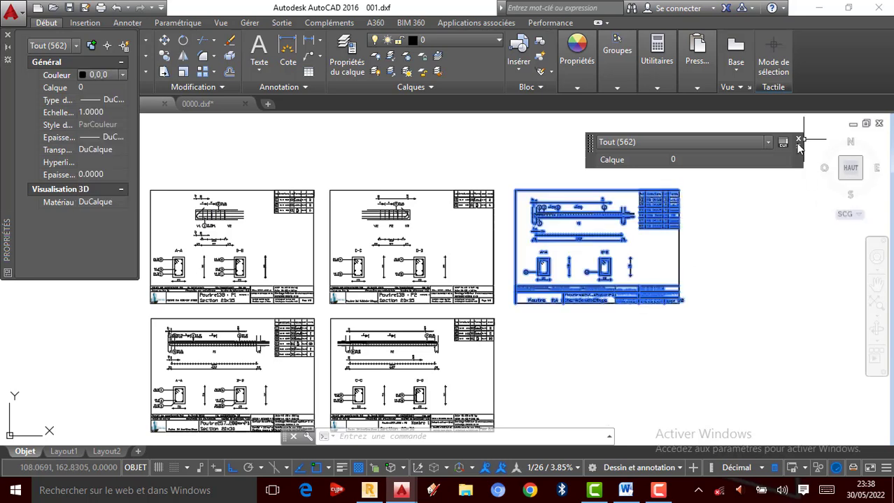
left_click(799, 142)
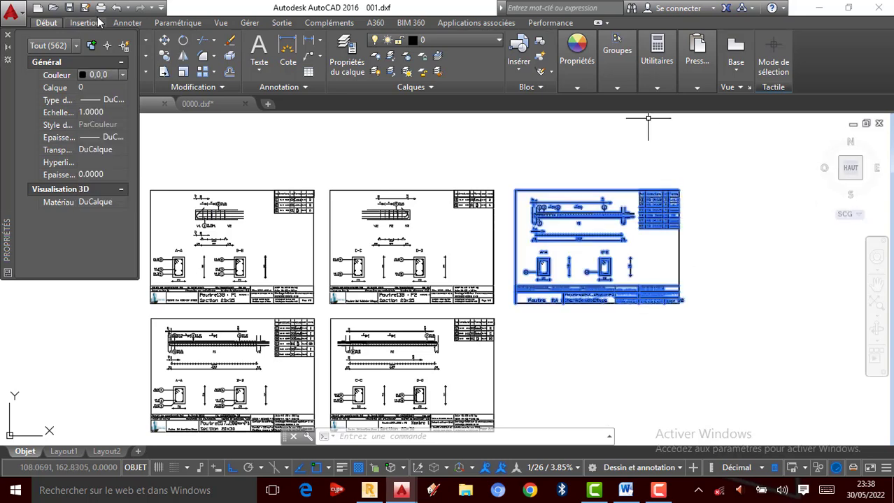
left_click(7, 36)
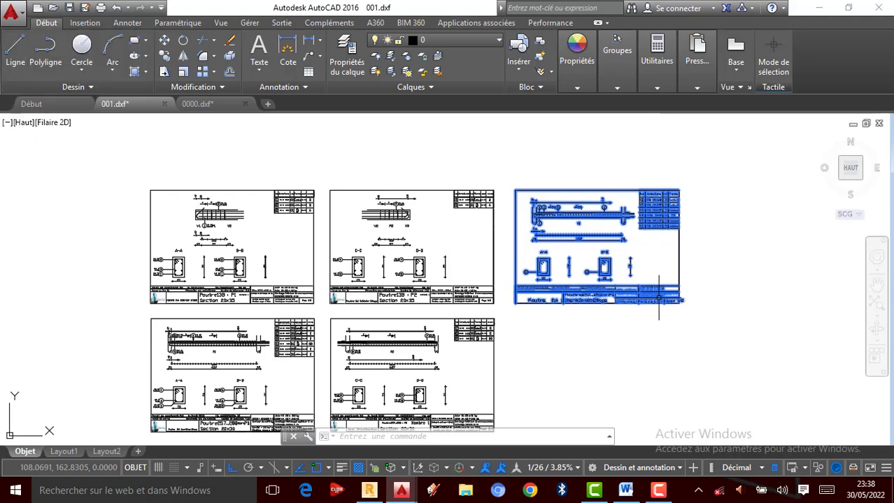
scroll(658, 297, "up", 4)
key("Escape")
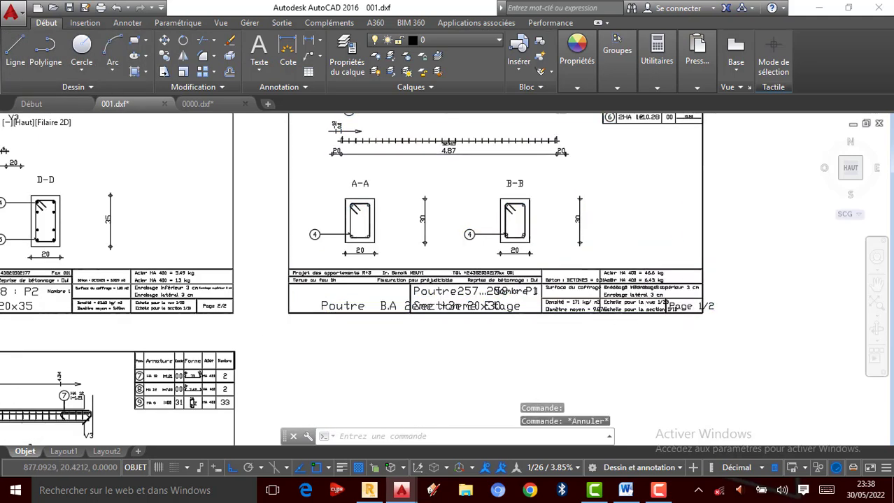
- Examine the title block of the pasted beam sheet, including its overlapping texts and empty logo area, against the neighbouring sheet
scroll(646, 266, "down", 4)
scroll(550, 232, "up", 4)
scroll(550, 232, "up", 1)
scroll(535, 293, "down", 3)
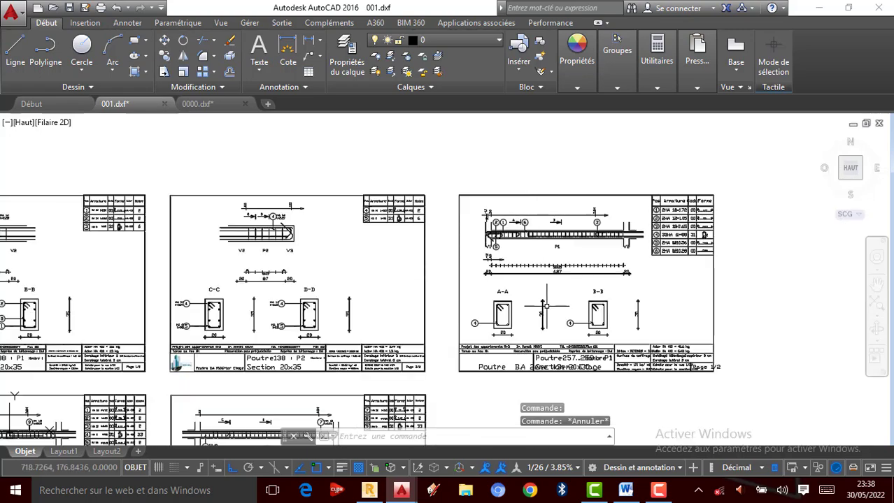
scroll(531, 290, "up", 2)
scroll(532, 289, "down", 4)
scroll(518, 308, "up", 6)
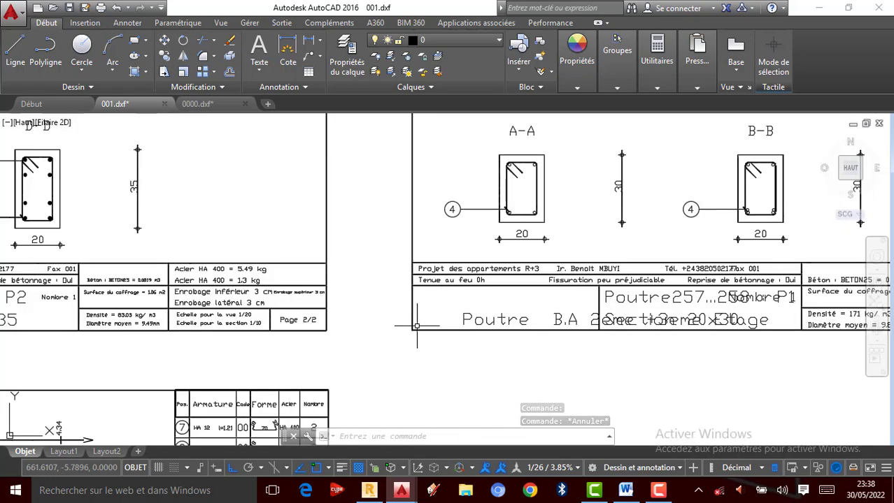
scroll(426, 322, "down", 2)
scroll(426, 320, "up", 2)
scroll(439, 305, "down", 2)
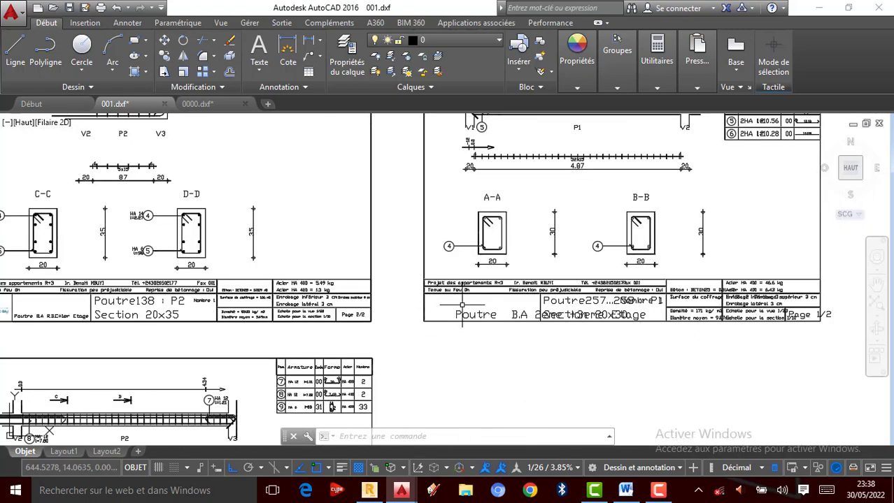
scroll(461, 304, "down", 4)
- Copy the EGC-BAJ logo from the Poutre138 : P2 title block to the matching corner of the pasted sheet's title block
scroll(248, 286, "up", 4)
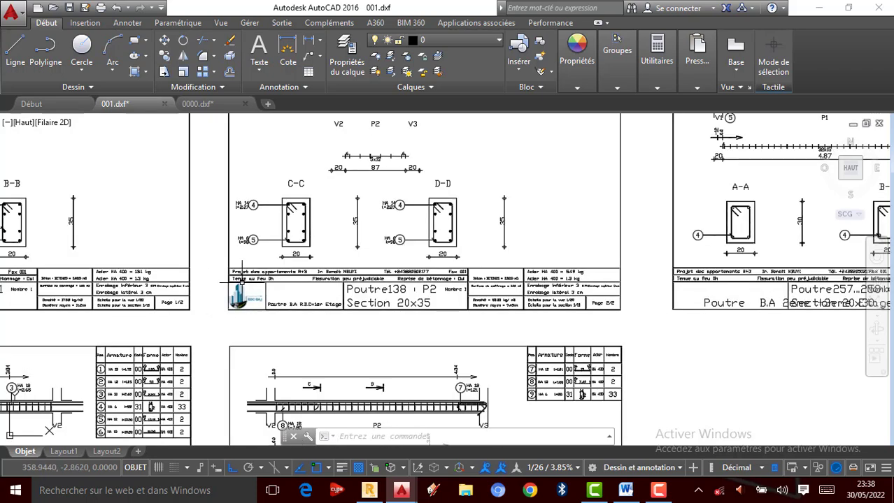
scroll(233, 305, "up", 2)
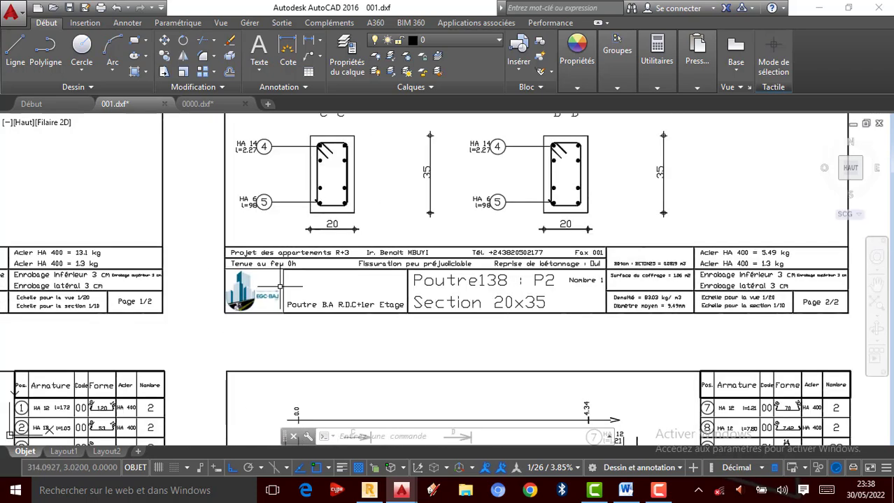
left_click(280, 286)
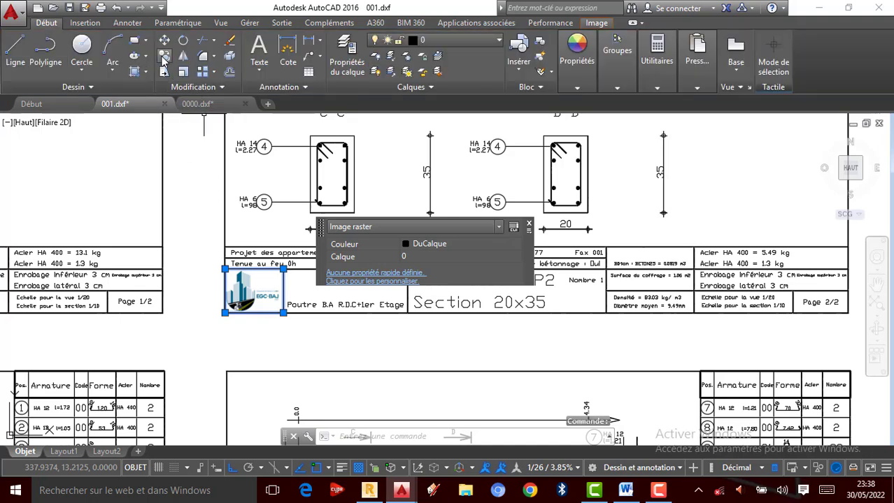
left_click(163, 56)
left_click(224, 313)
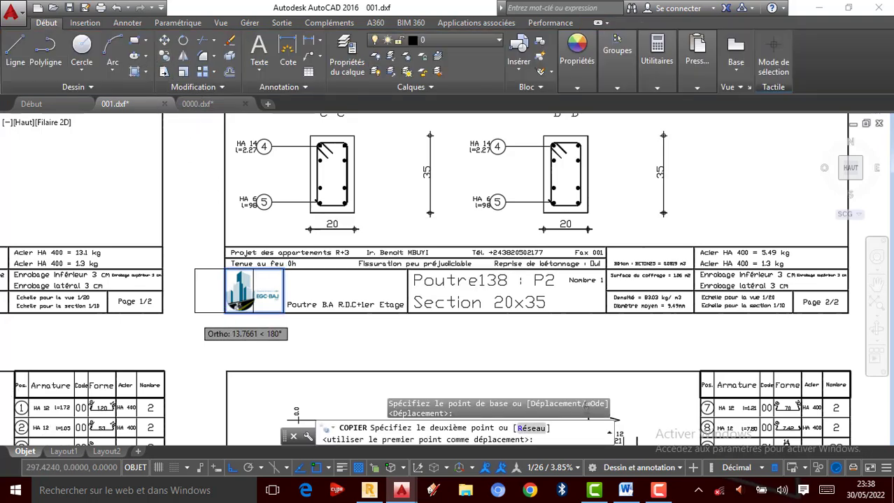
scroll(349, 309, "down", 3)
scroll(458, 310, "up", 2)
left_click(456, 312)
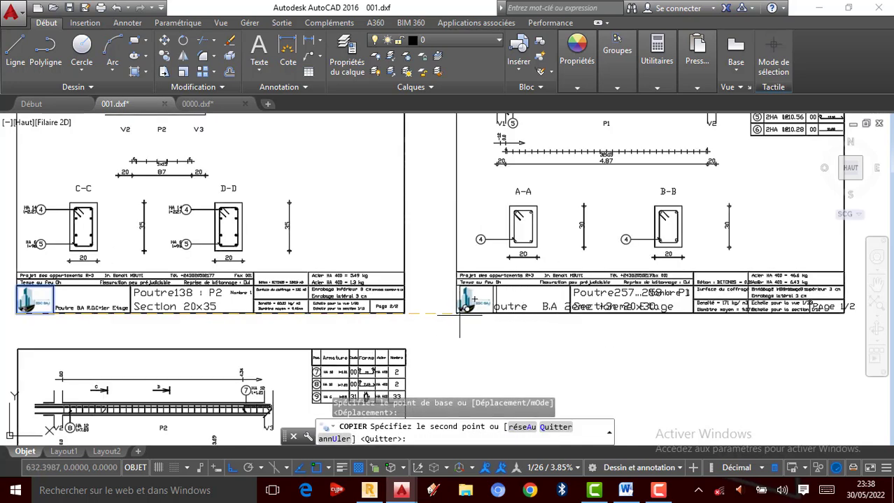
key("Escape")
scroll(456, 307, "down", 2)
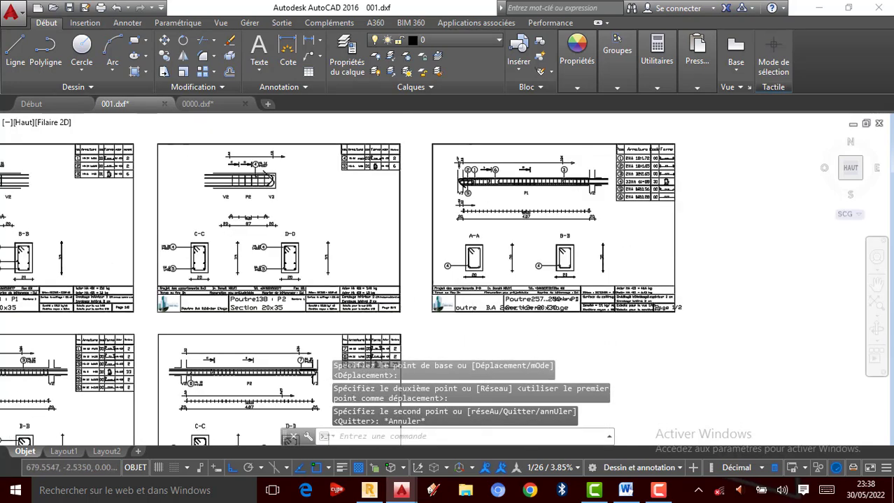
- Scale the text "Poutre B.A 2eme +3eme Etage" in the pasted sheet's title block by a factor of 1/2
scroll(483, 309, "up", 3)
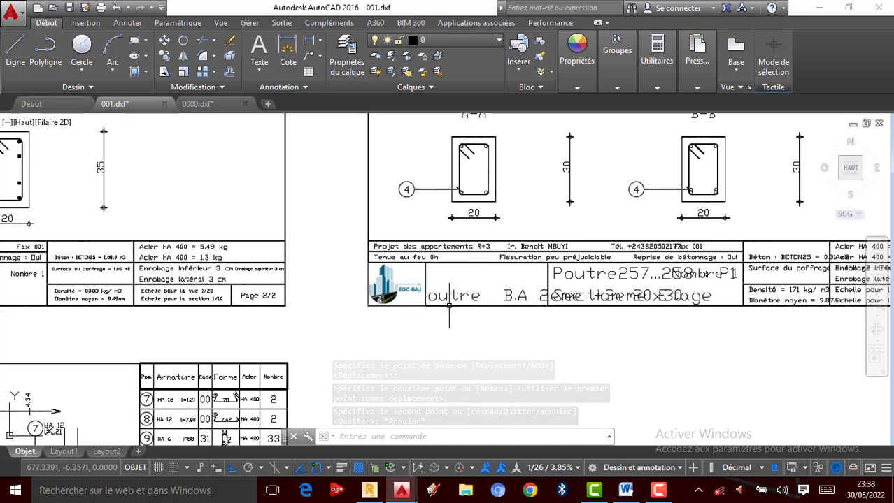
scroll(431, 315, "down", 2)
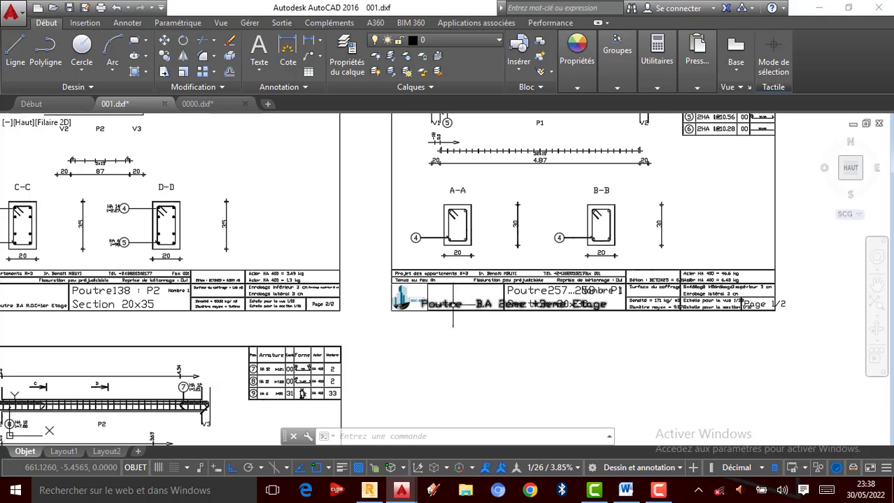
scroll(452, 308, "up", 2)
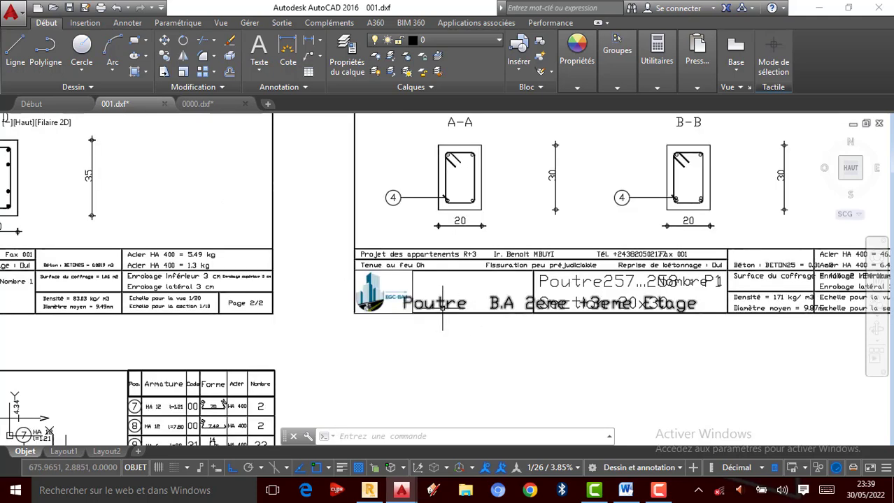
left_click(448, 302)
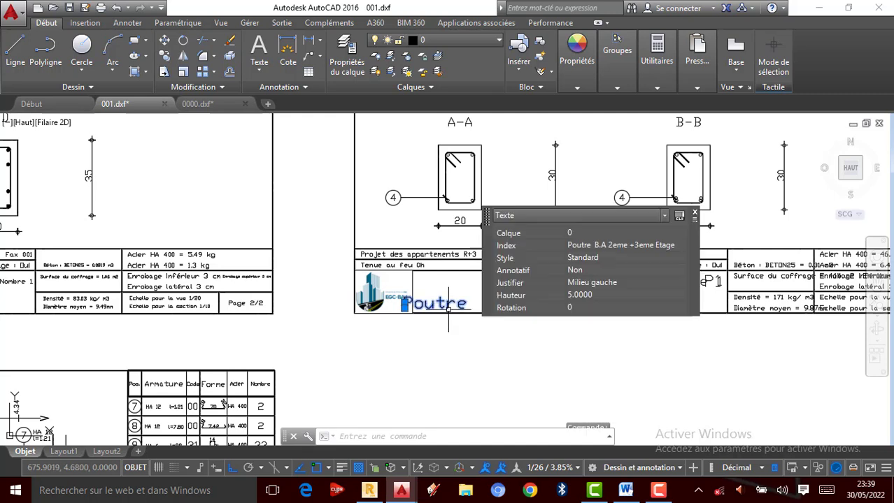
left_click(695, 214)
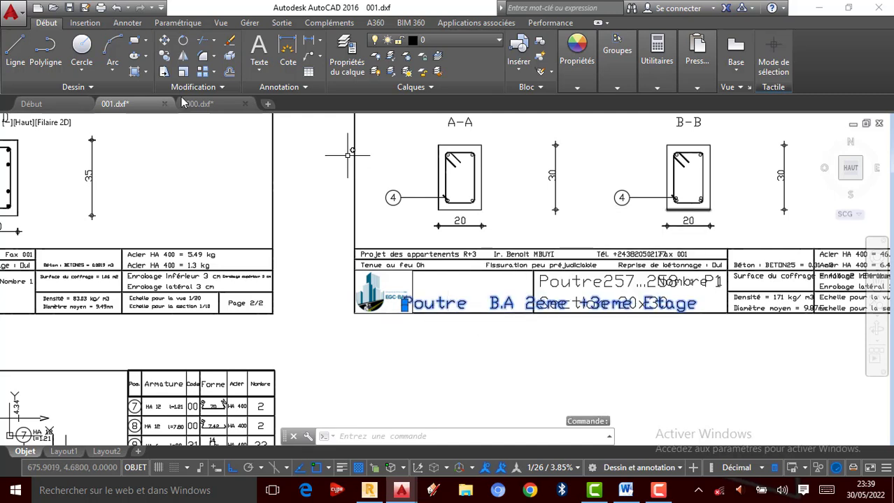
left_click(183, 72)
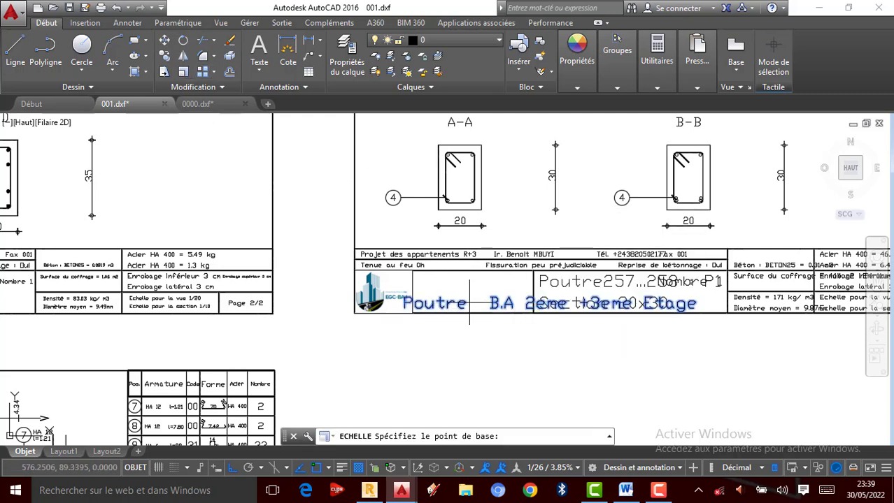
left_click(469, 303)
type("1")
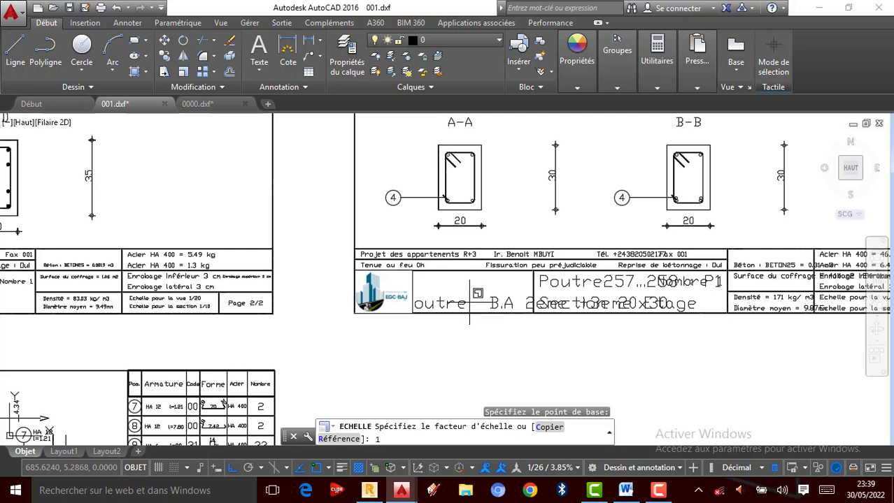
type("/2")
key("Return")
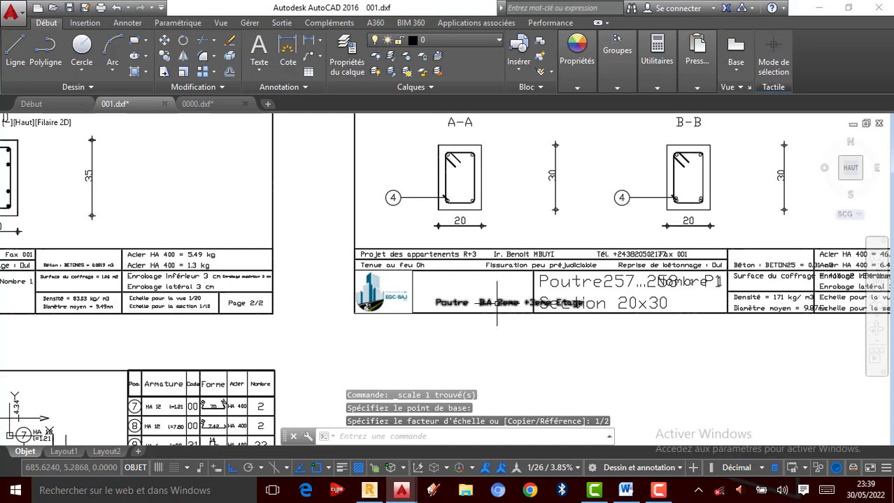
- Move the reduced "Poutre B.A 2eme +3eme Etage" text horizontally toward the EGC-BAJ logo
left_click(496, 303)
left_click(165, 42)
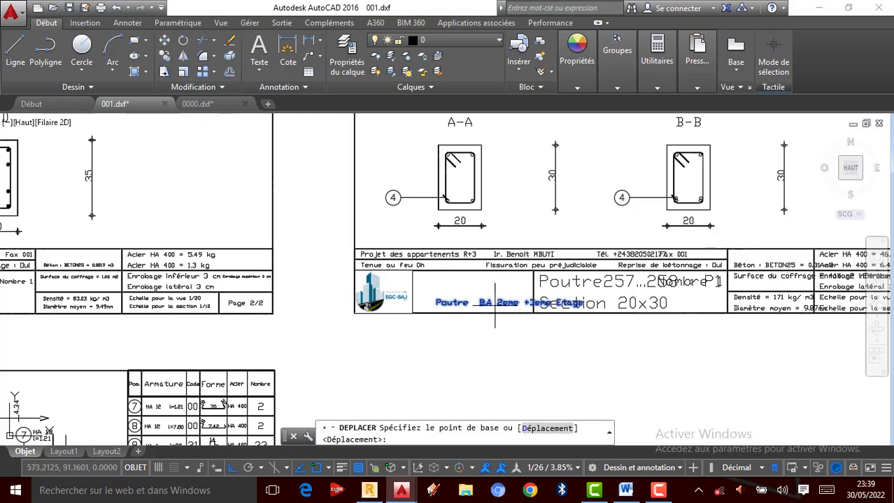
left_click(496, 304)
key("Escape")
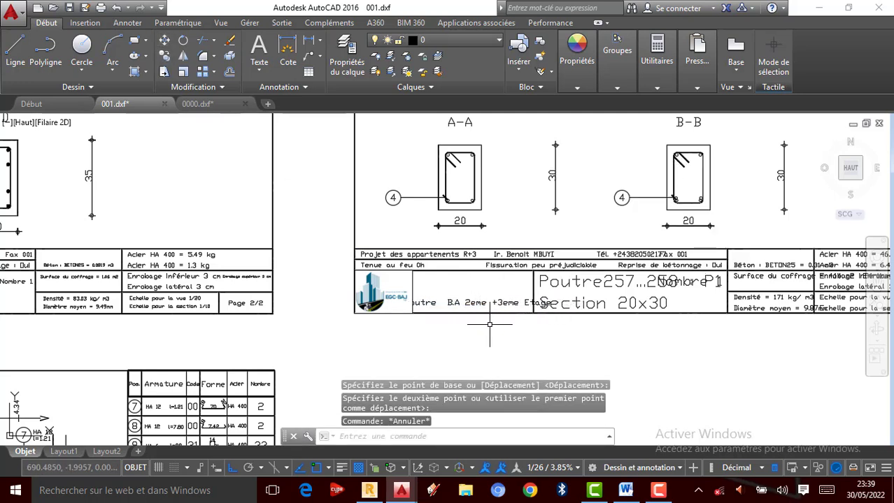
- Scale the "Poutre B.A 2eme +3eme Etage" text beside the logo down again by a factor of 1/2
left_click(483, 303)
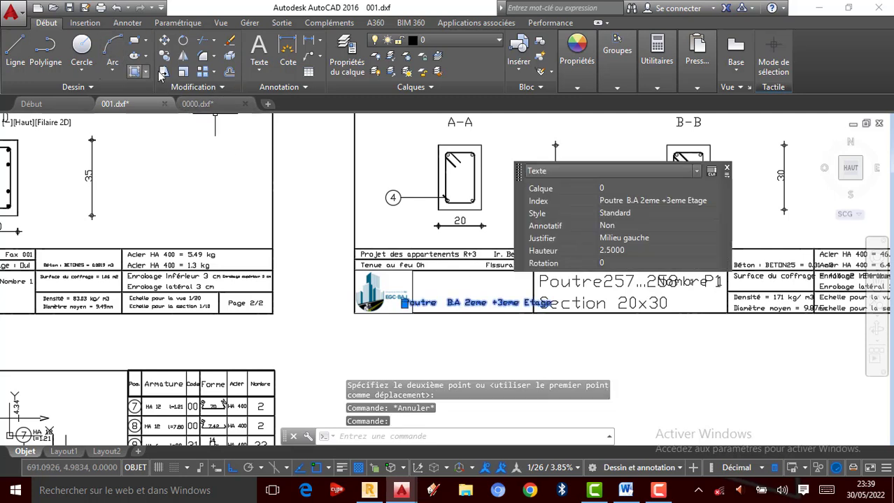
left_click(183, 72)
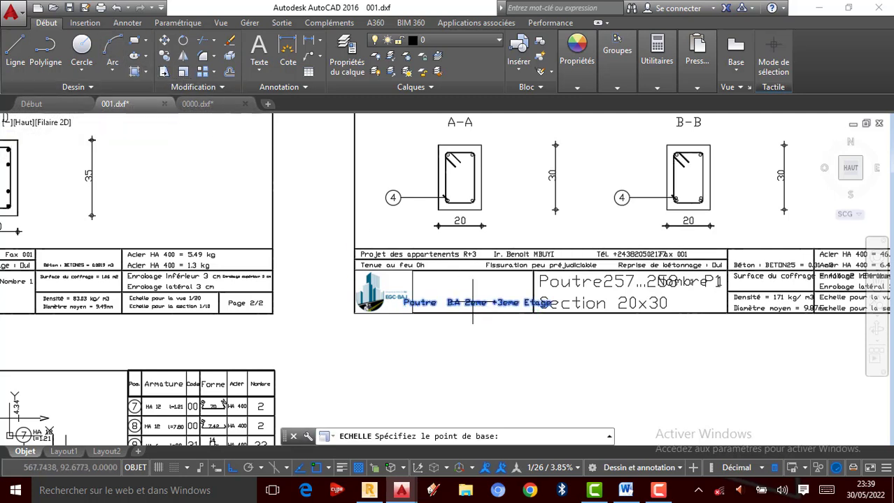
type("1/")
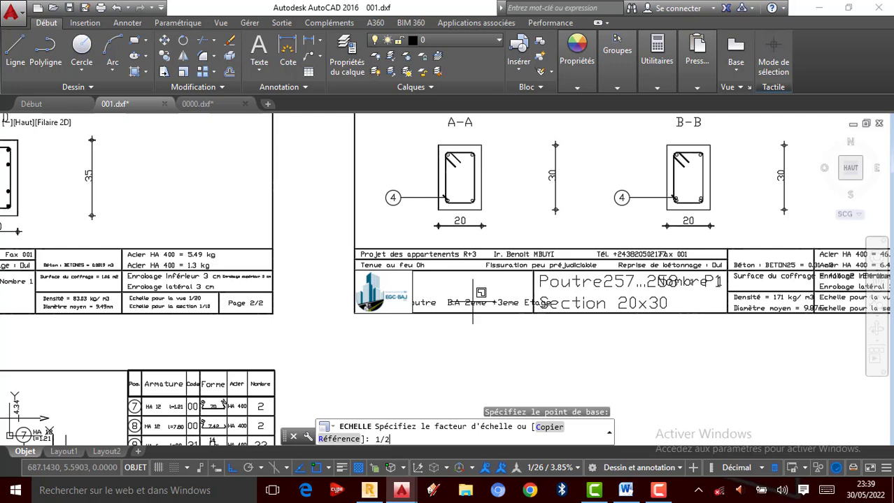
type("2")
key("Return")
- Enlarge the "Poutre B.A 2eme +3eme Etage" text by a scale factor of 1.5
scroll(471, 299, "up", 2)
left_click(470, 298)
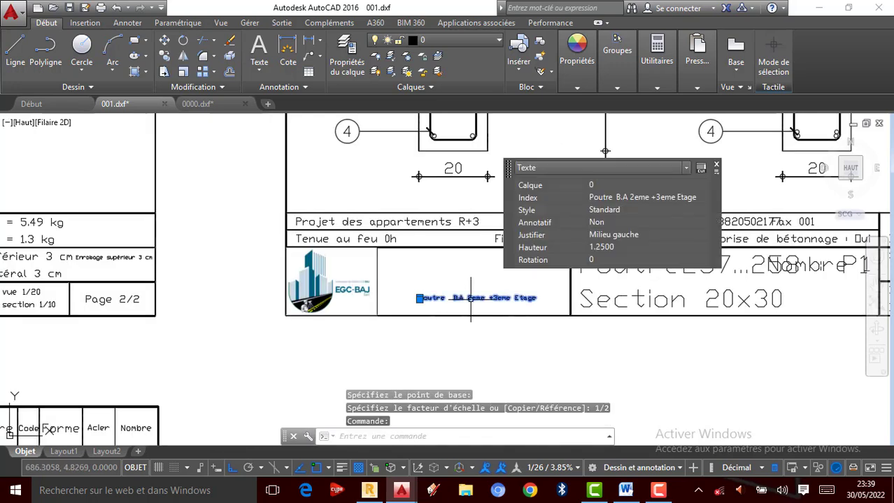
left_click(182, 71)
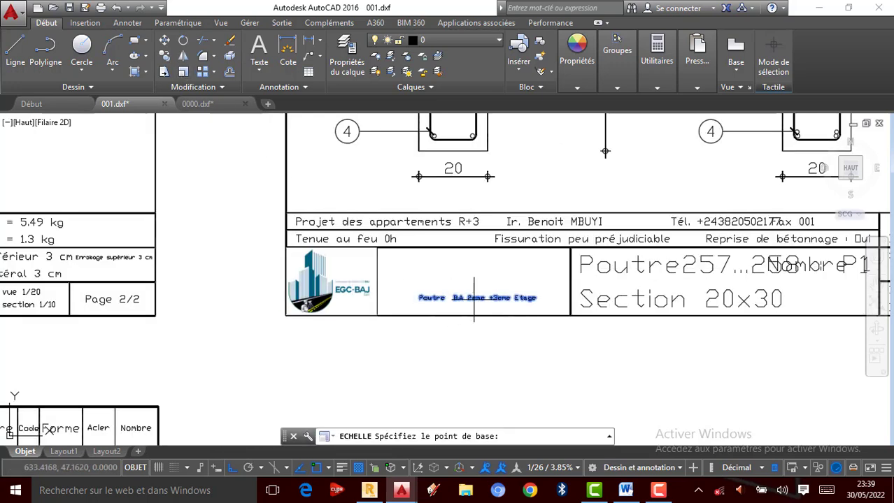
left_click(474, 298)
type("1")
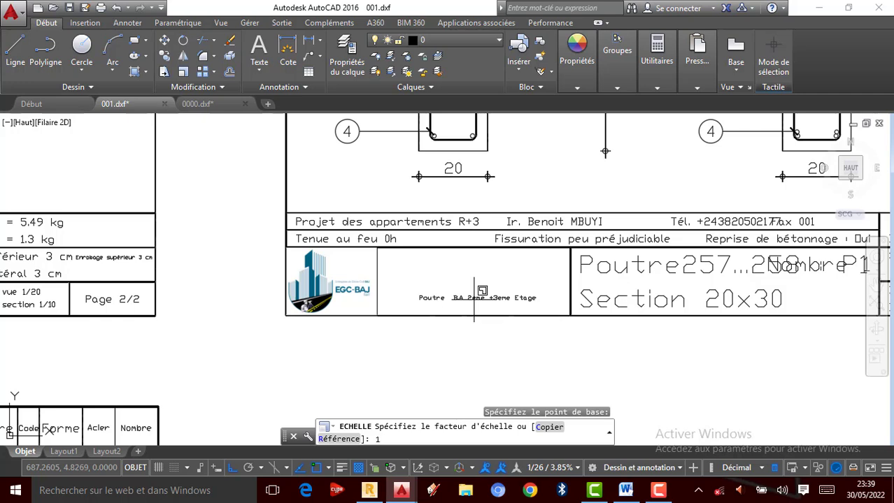
type(".5")
key("Return")
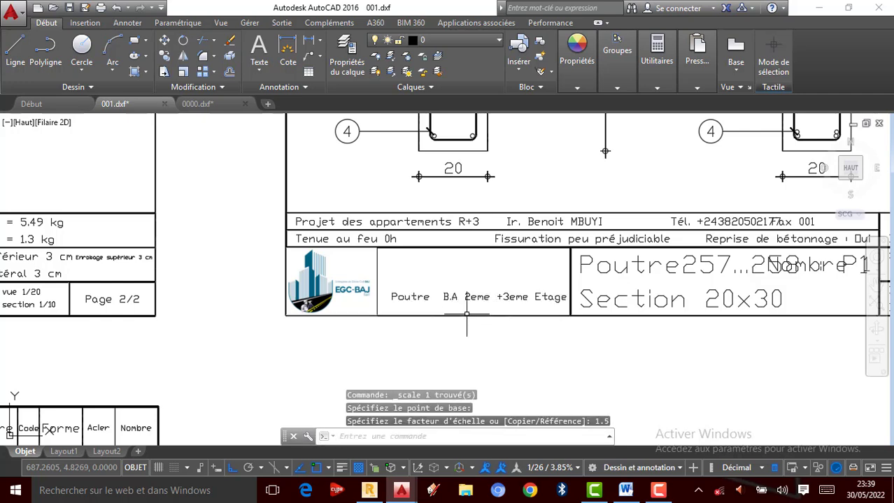
- Move the enlarged "Poutre B.A 2eme +3eme Etage" text slightly toward the logo to centre it in its title block cell
left_click(474, 297)
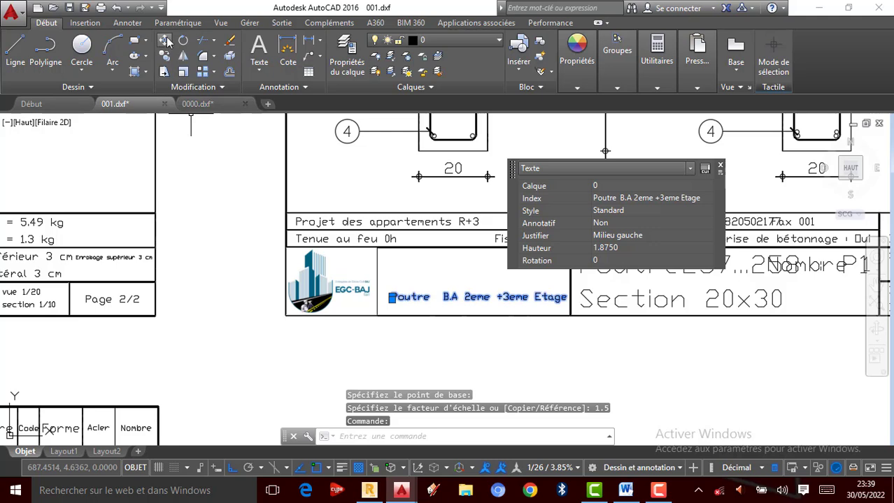
left_click(164, 41)
scroll(521, 312, "up", 2)
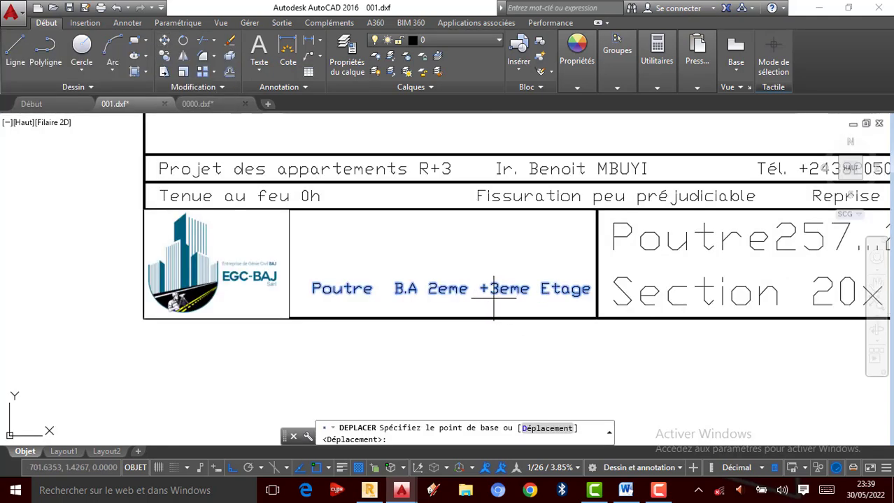
left_click(495, 288)
left_click(488, 299)
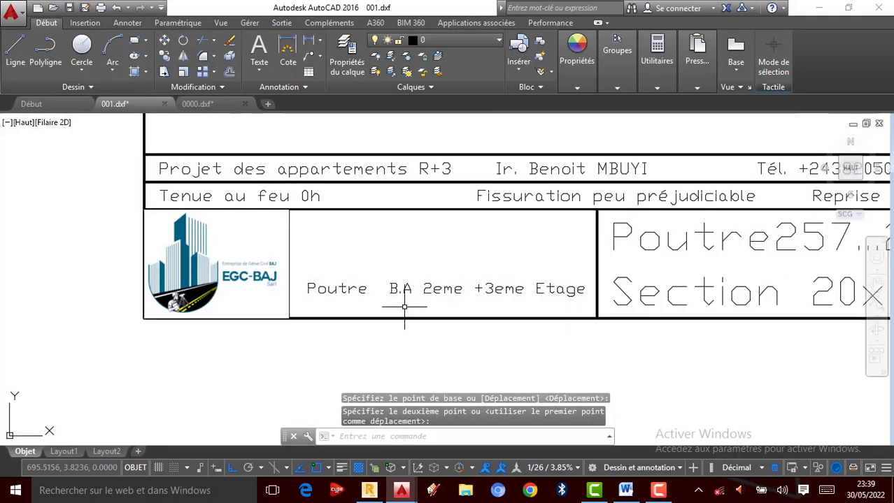
- Examine the overlapping texts in the pasted sheet's title block and view the whole set of beam sheets
scroll(377, 337, "down", 2)
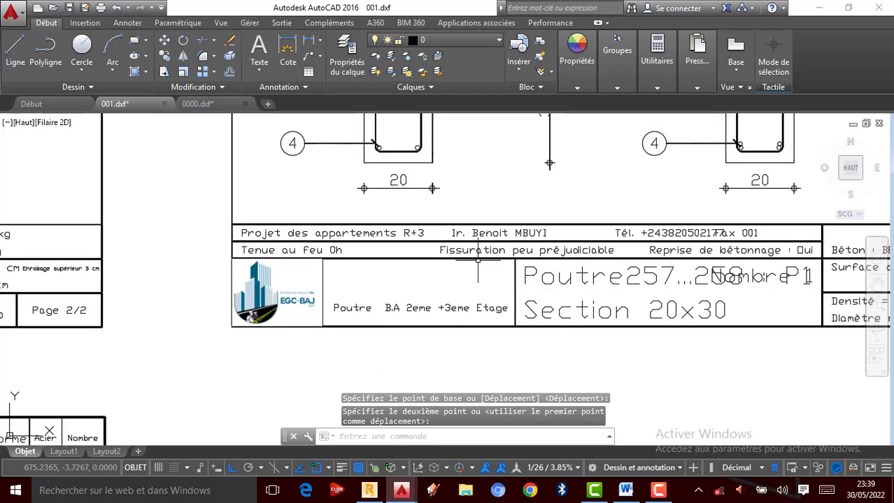
scroll(563, 231, "up", 2)
scroll(291, 293, "down", 2)
scroll(291, 293, "down", 2)
scroll(461, 288, "up", 2)
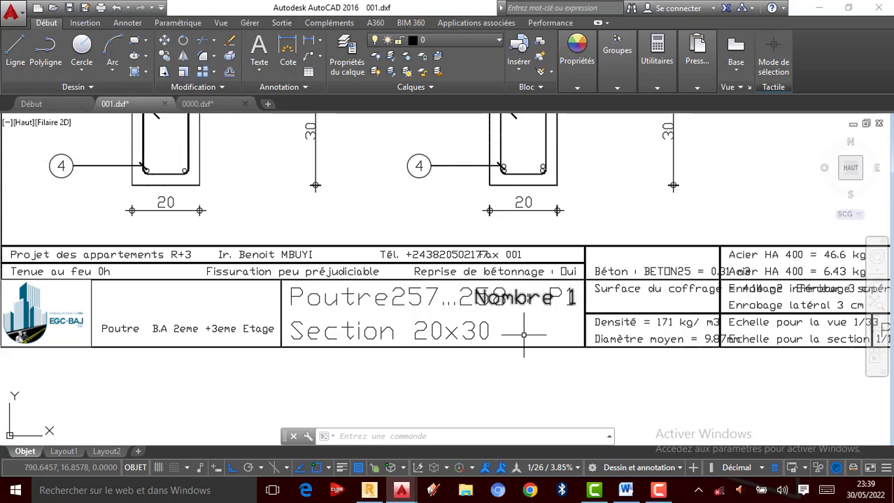
scroll(492, 376, "down", 2)
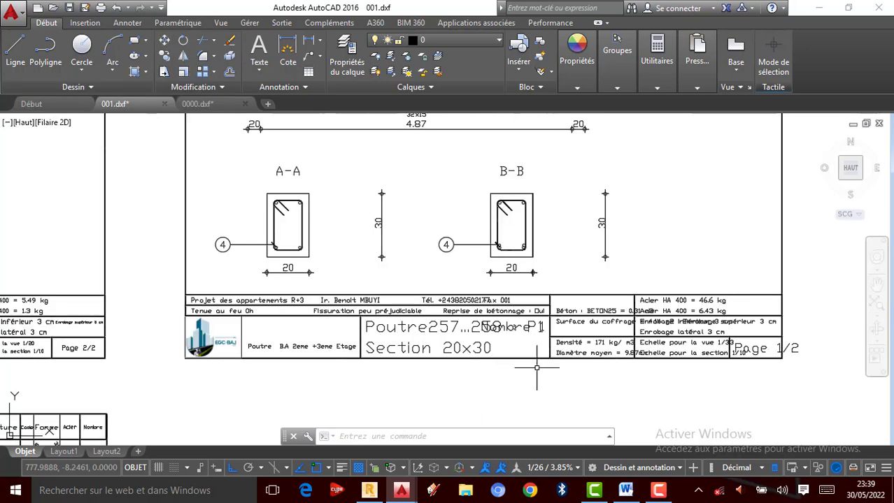
scroll(536, 367, "down", 2)
scroll(609, 165, "down", 3)
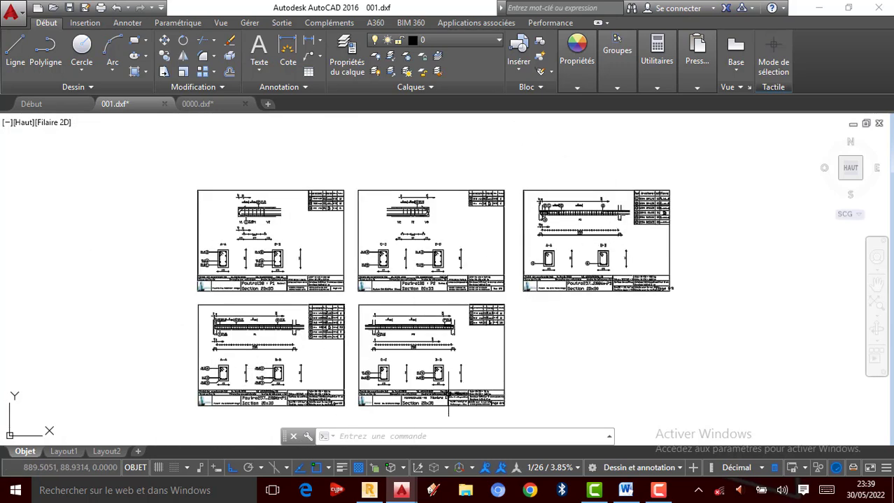
- Examine the title block and layout of the finished Poutre257..258 : P2 sheet as a reference
scroll(410, 397, "up", 5)
scroll(412, 378, "down", 6)
scroll(415, 338, "up", 6)
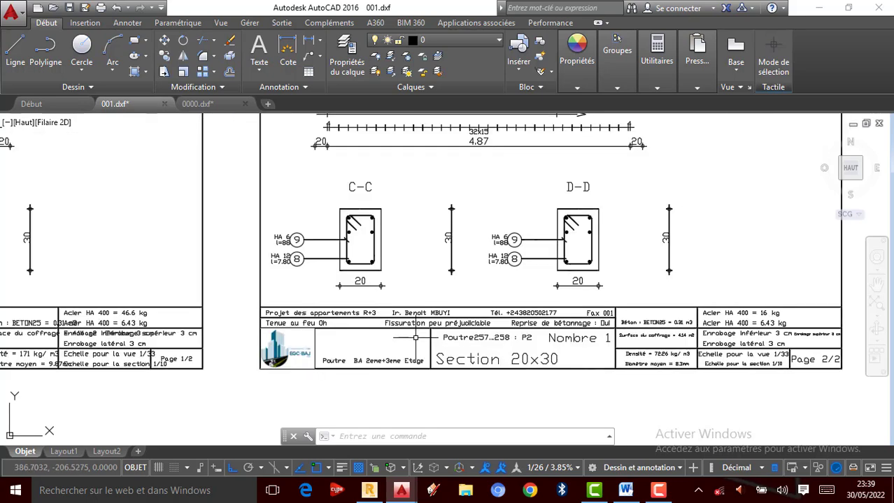
scroll(415, 337, "down", 3)
scroll(391, 359, "up", 4)
scroll(328, 370, "down", 3)
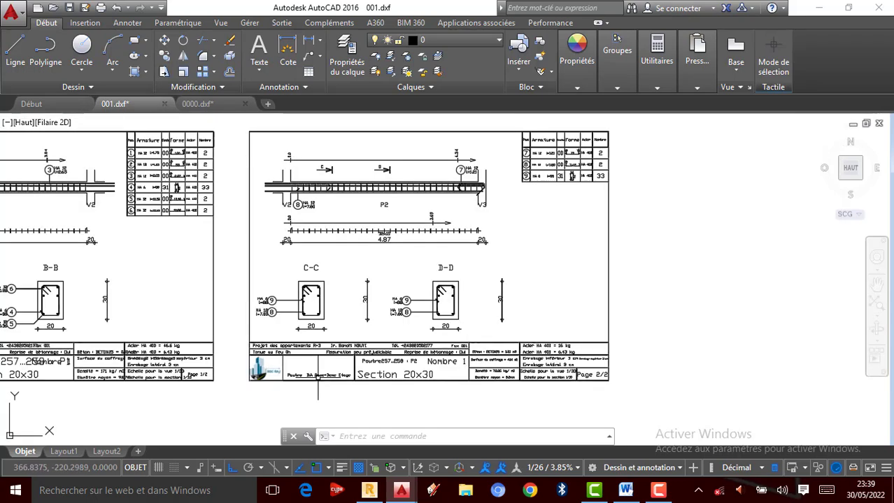
scroll(440, 305, "up", 4)
scroll(488, 299, "down", 3)
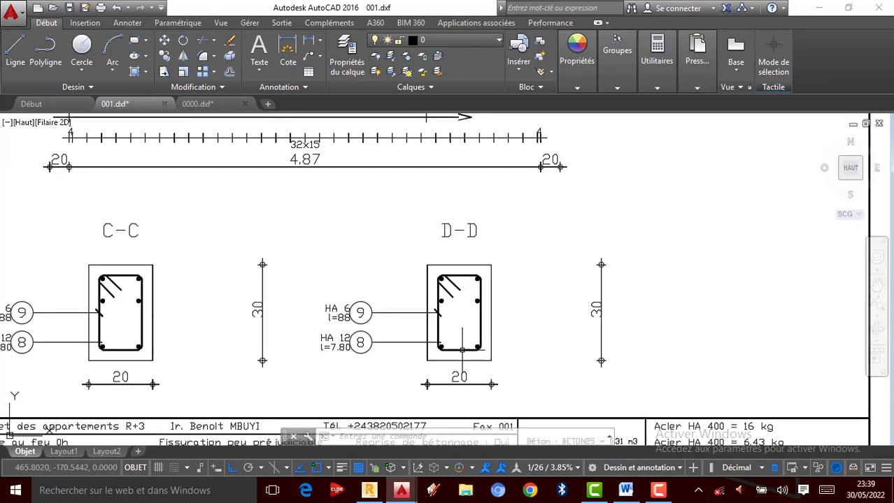
- Inspect the stirrup, longitudinal bars and bar labels 8 and 9 in section C-C of the P2 sheet
scroll(493, 301, "up", 5)
scroll(225, 315, "down", 3)
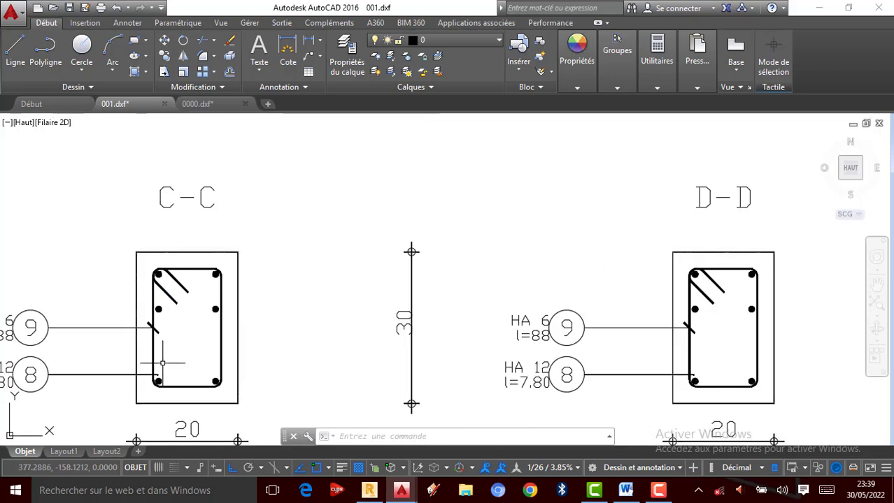
scroll(163, 363, "up", 3)
scroll(328, 361, "down", 2)
scroll(292, 359, "up", 2)
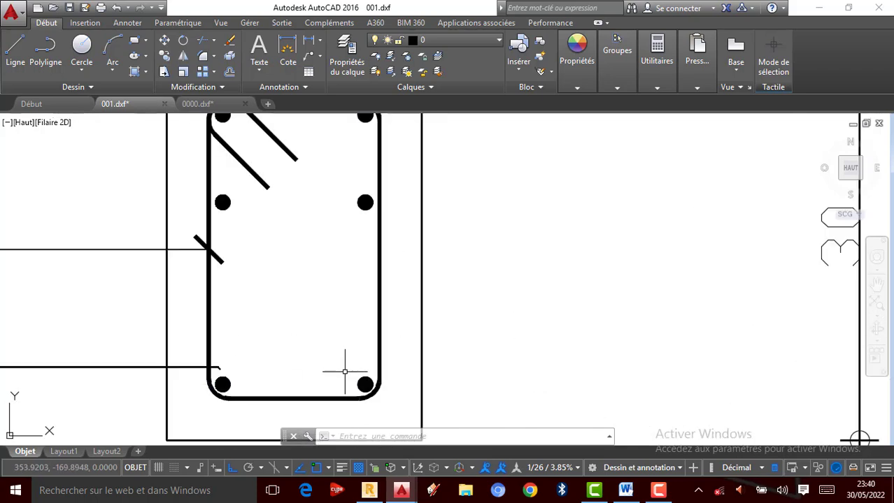
scroll(344, 372, "down", 2)
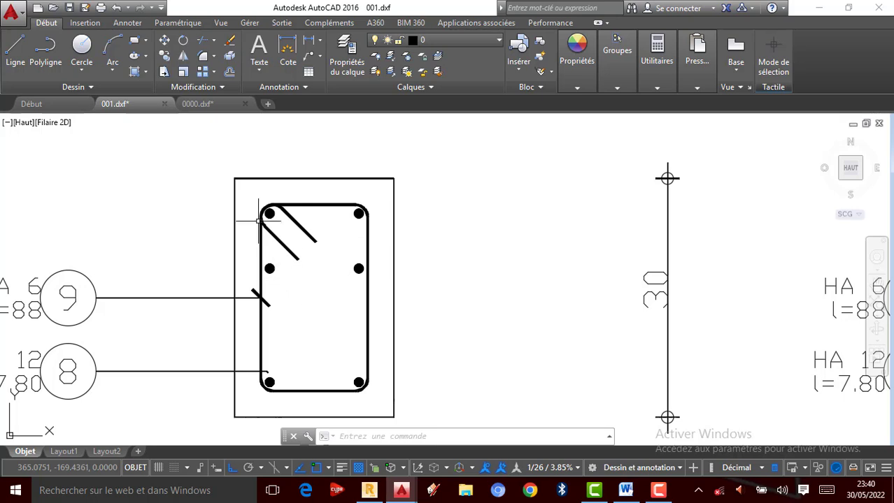
scroll(370, 287, "down", 2)
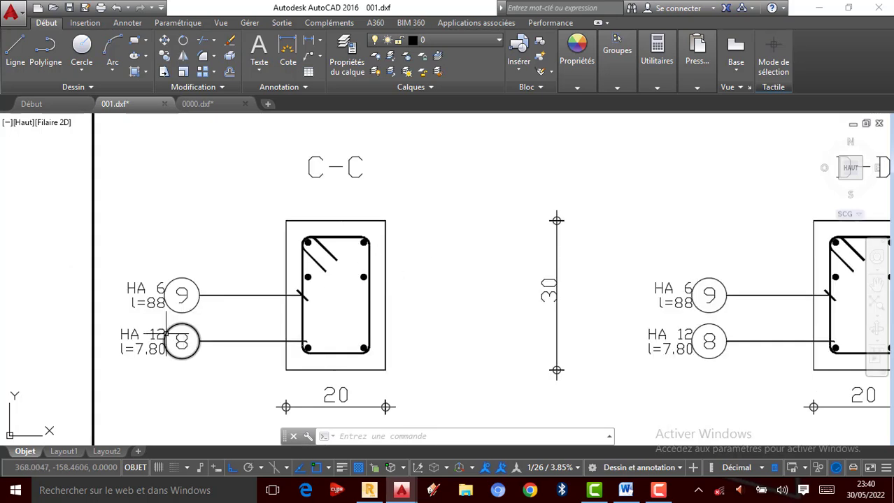
scroll(339, 300, "up", 2)
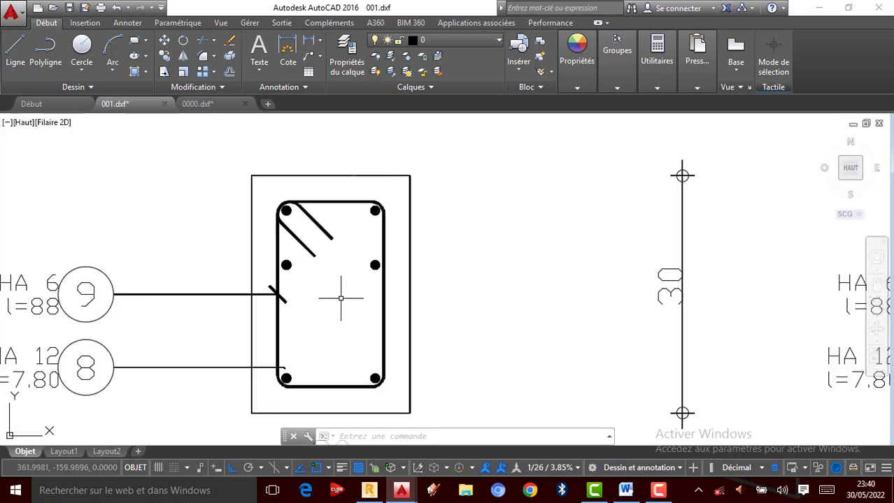
- Review the reinforcement schedule for bars 7 to 9 and the beam elevation on the P2 sheet
scroll(249, 316, "down", 5)
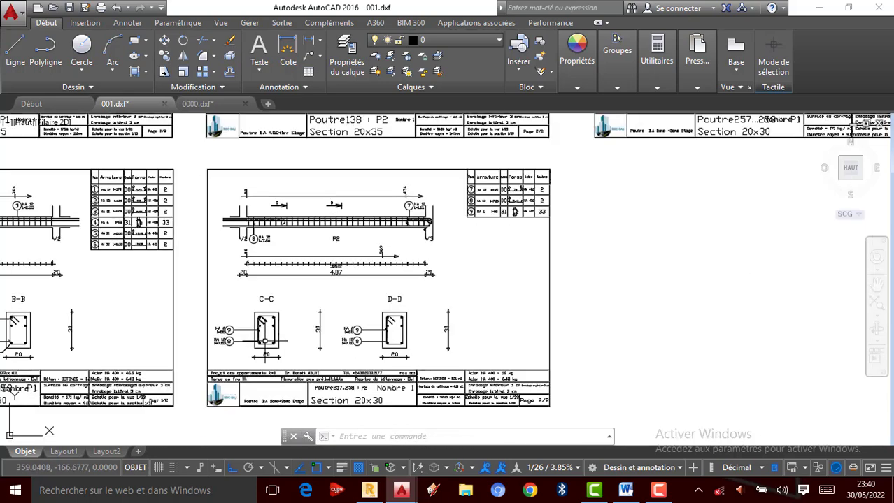
scroll(497, 176, "up", 6)
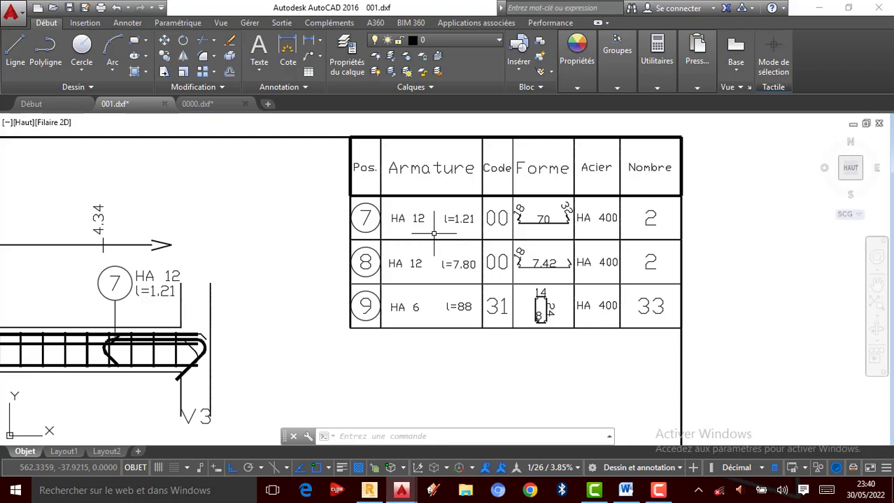
scroll(597, 251, "down", 2)
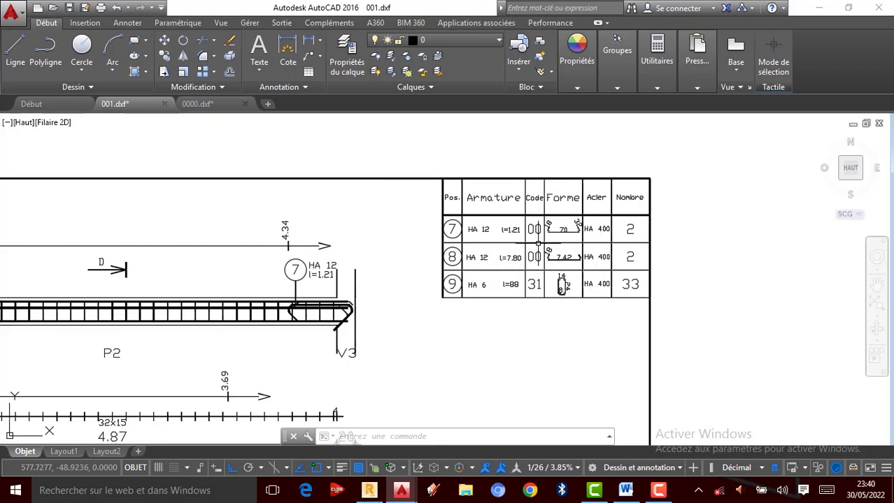
scroll(537, 243, "down", 5)
scroll(394, 297, "up", 4)
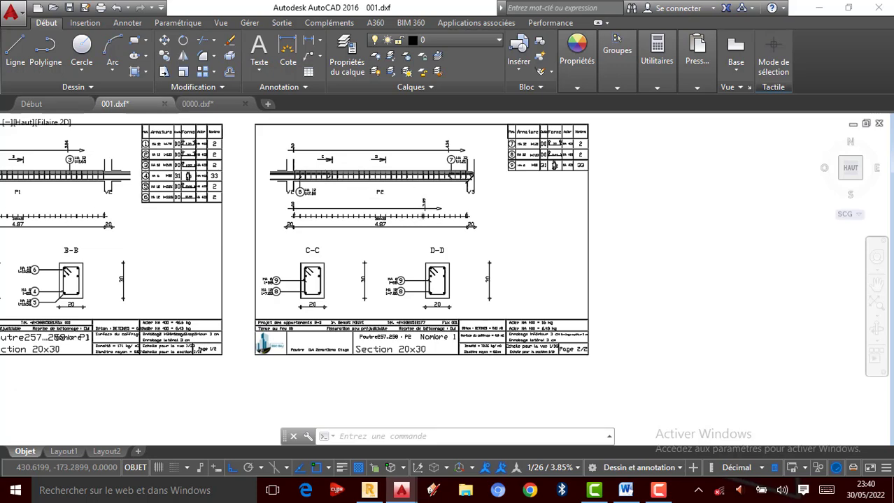
middle_click_drag(459, 241, 478, 255)
scroll(331, 217, "up", 2)
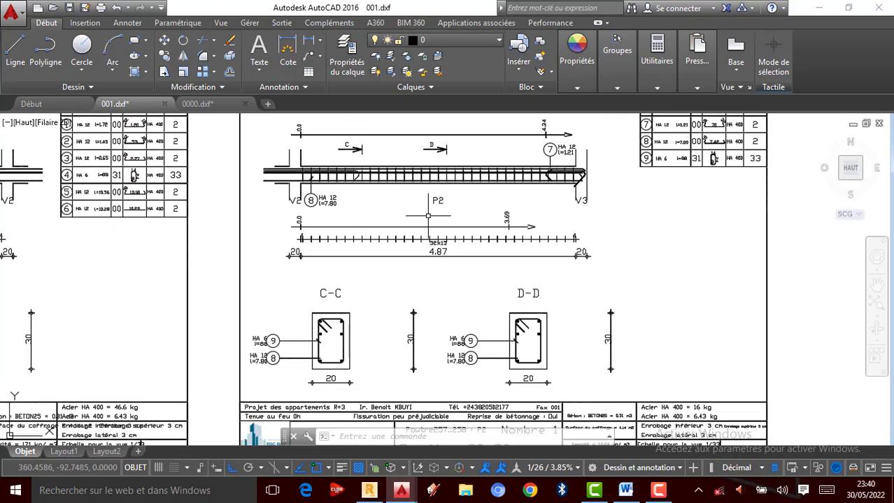
scroll(428, 216, "down", 2)
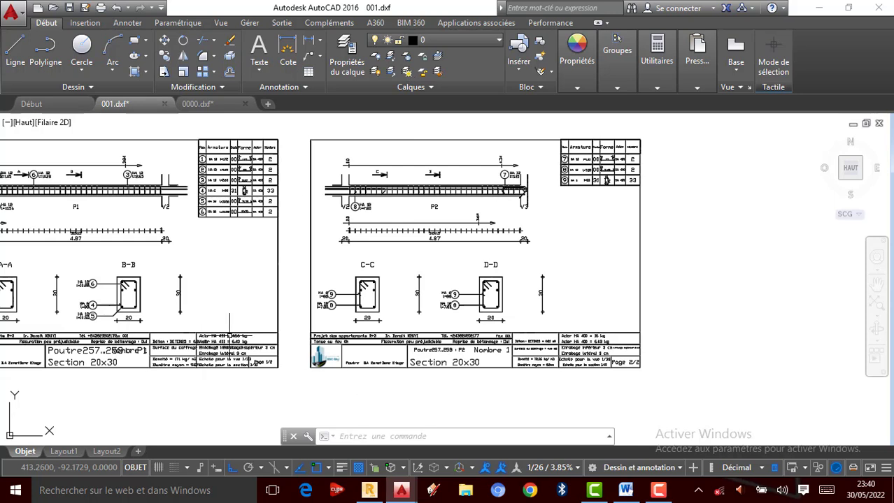
- Check how the sheets appear in Layout2 and Layout1, and return to model space to view all the sheets
mouse_move(52, 454)
left_click(107, 452)
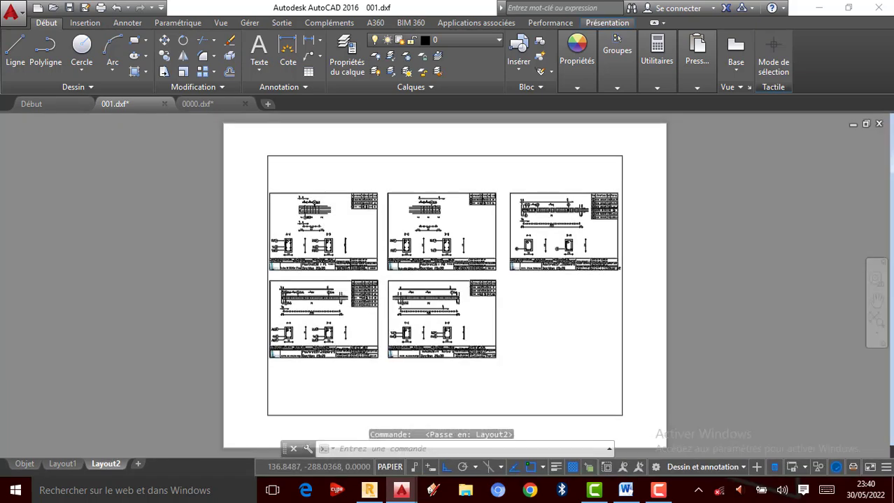
left_click(61, 464)
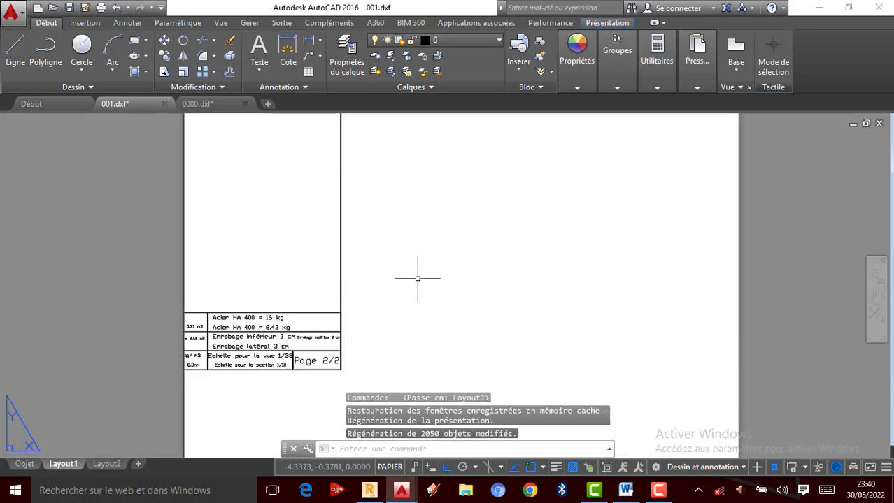
scroll(474, 295, "down", 4)
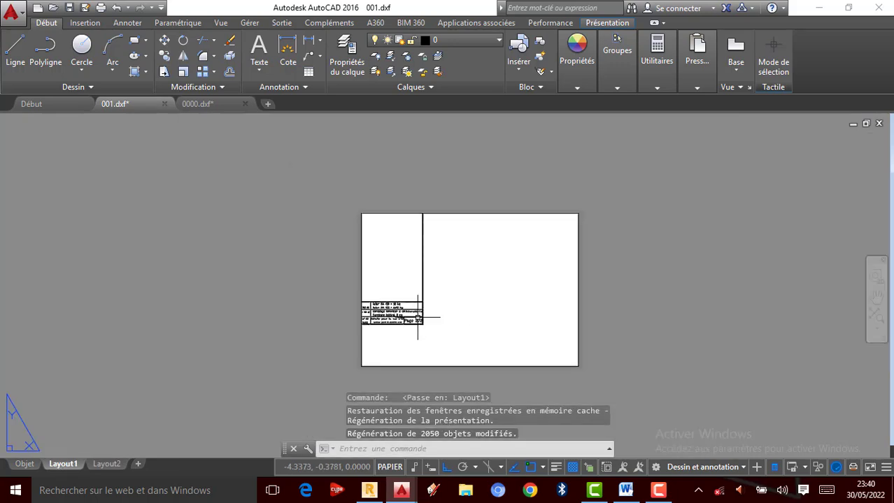
scroll(418, 318, "up", 2)
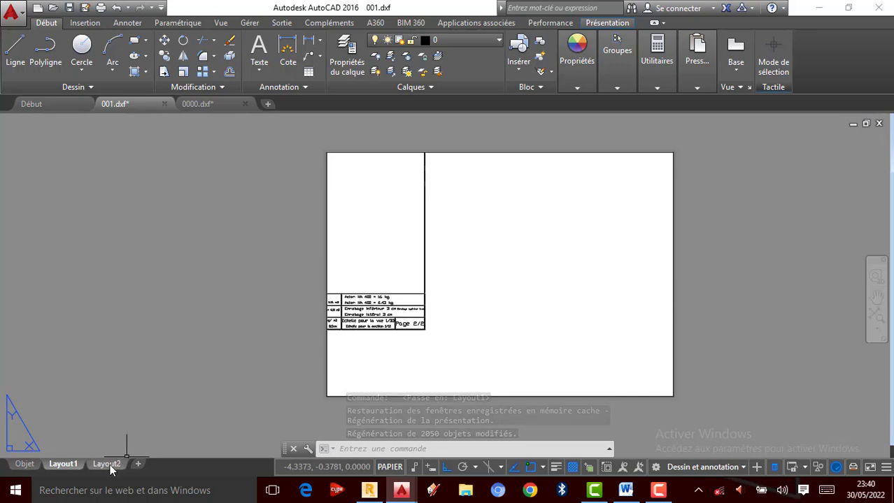
key("Escape")
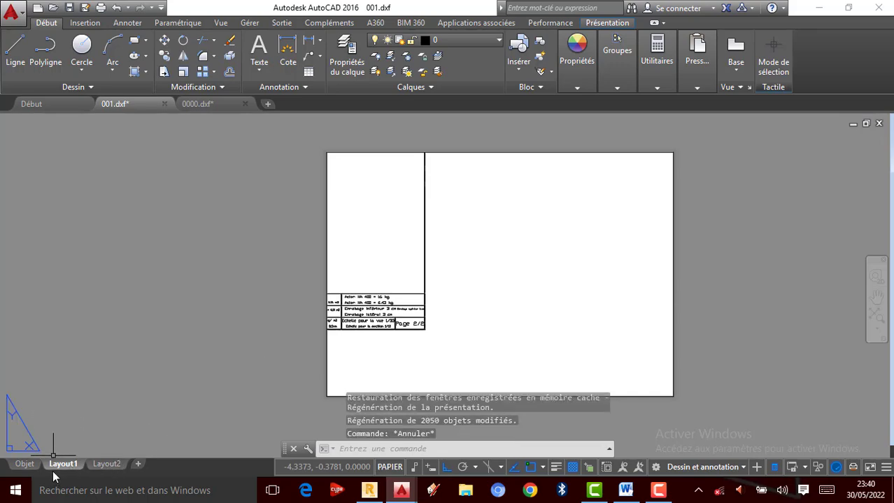
left_click(25, 465)
scroll(529, 299, "down", 2)
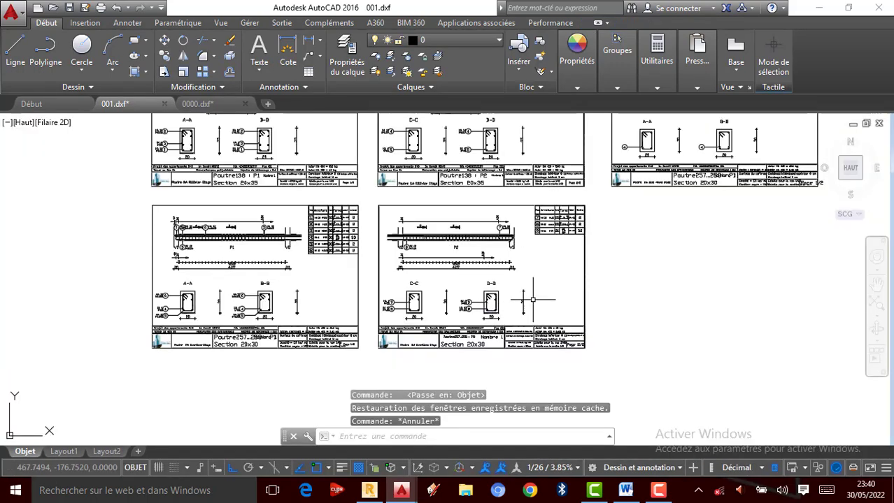
scroll(439, 322, "down", 1)
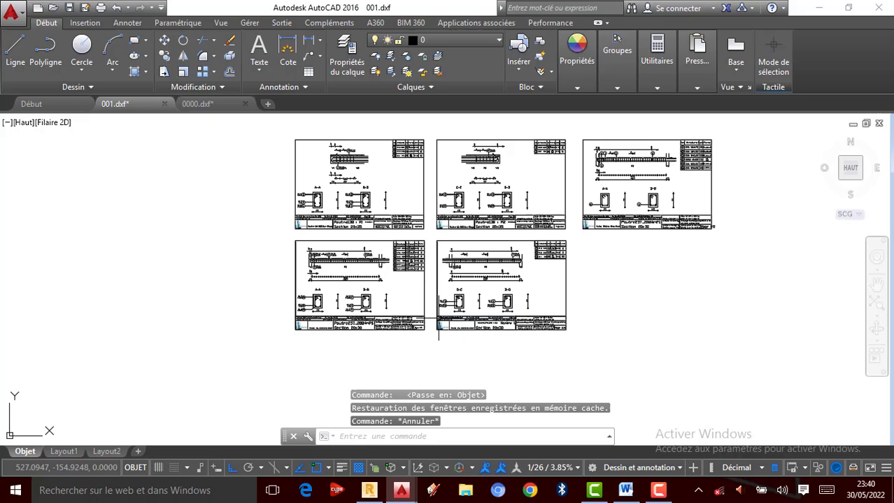
- Switch to the Layout1 sheet layout
left_click(66, 451)
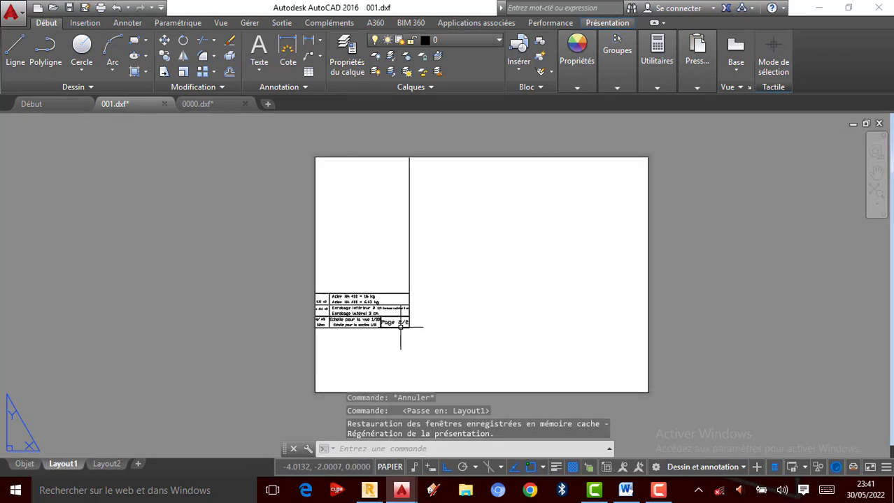
key("Escape")
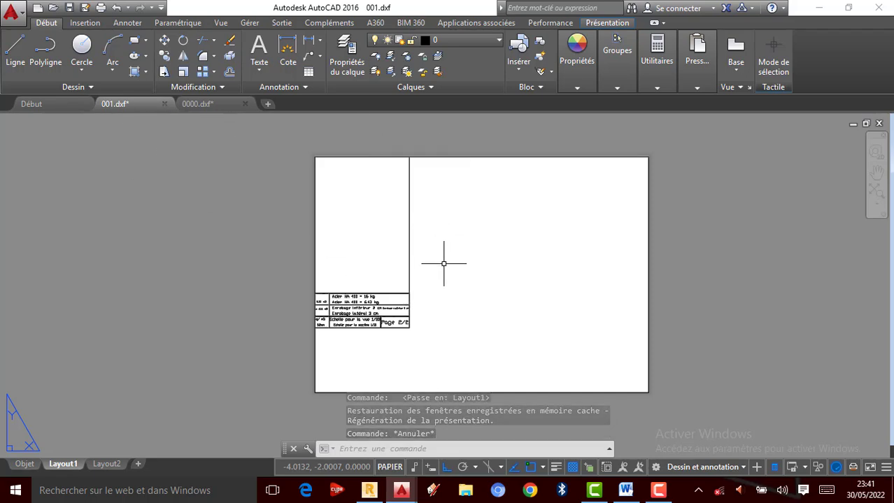
left_click(409, 279)
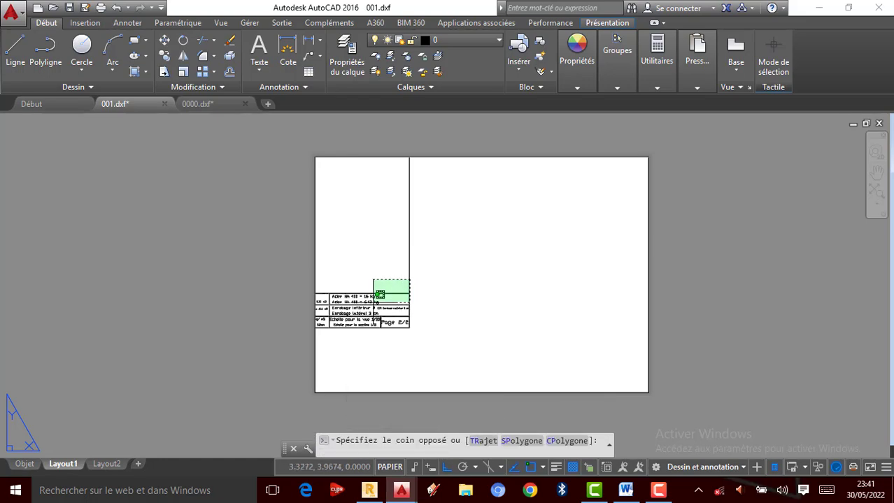
key("Escape")
- Try to erase the sheet border and page-number end of the title block through the Layout1 viewport, and undo it
double_click(426, 349)
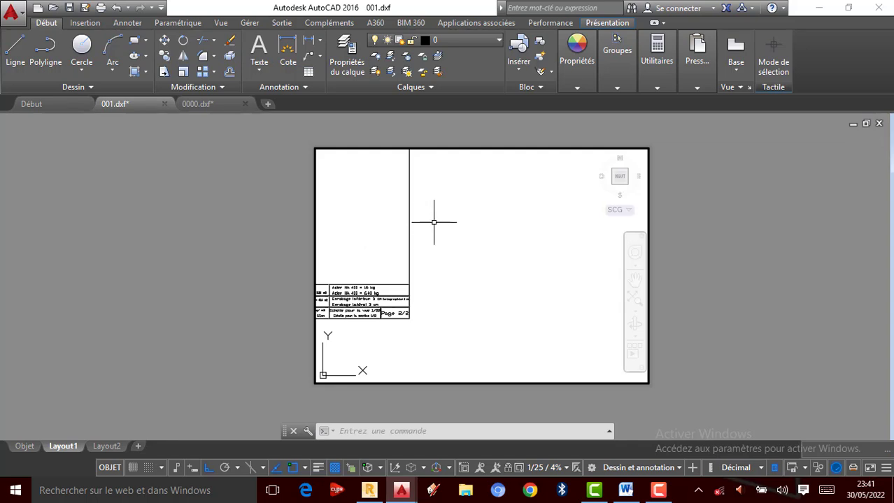
left_click(409, 219)
left_click(439, 339)
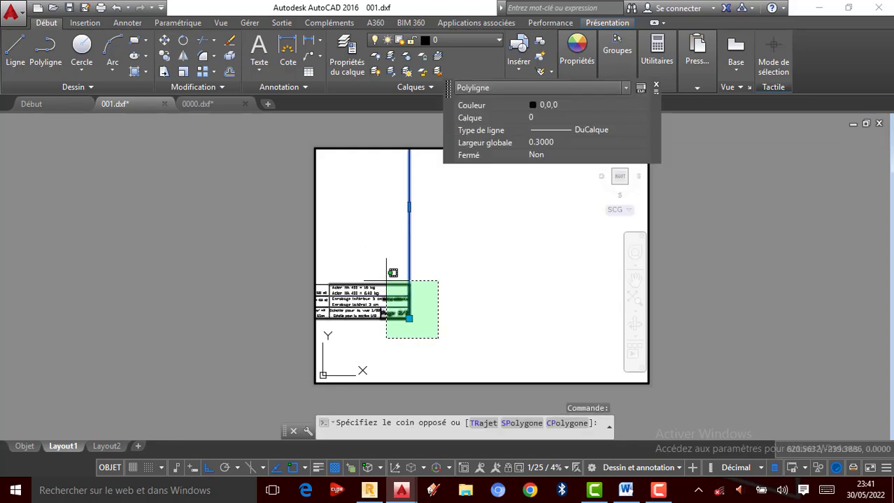
left_click(386, 281)
key("Delete")
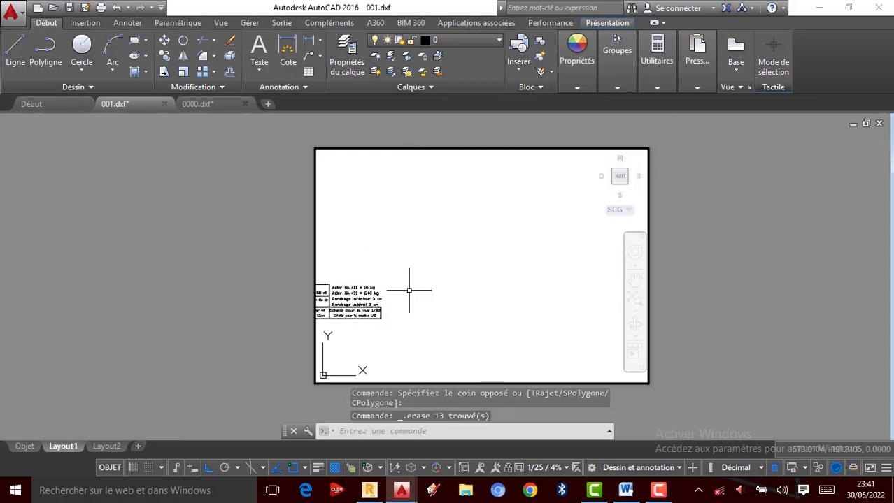
key("ctrl+z")
key("ctrl+z")
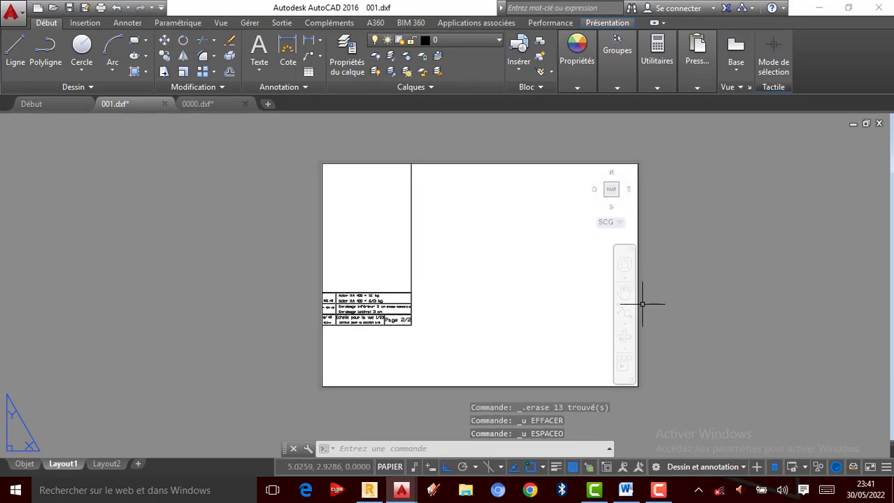
- Delete the existing viewport from Layout1
left_click(632, 301)
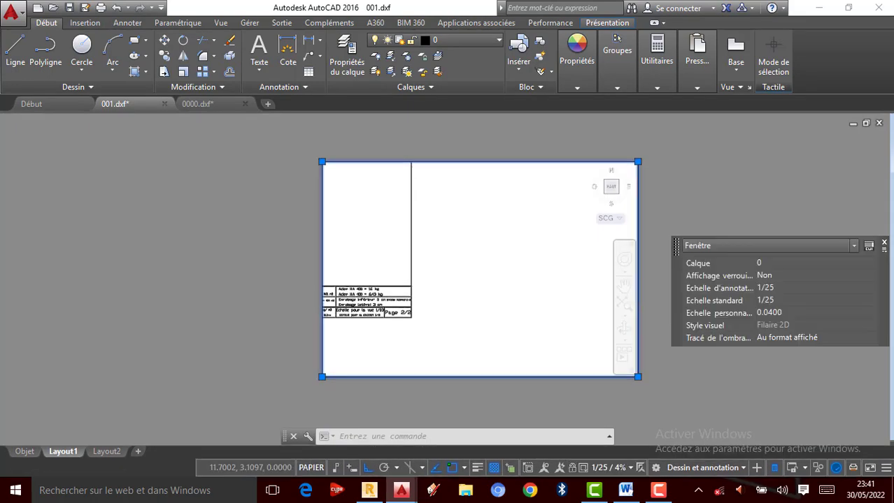
key("Delete")
scroll(414, 332, "down", 1)
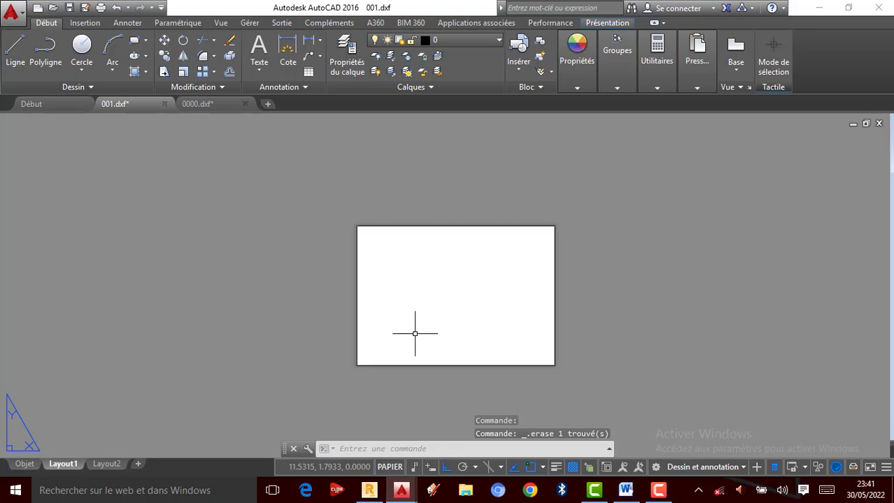
scroll(309, 389, "up", 4)
scroll(249, 401, "down", 3)
scroll(245, 402, "down", 2)
scroll(292, 374, "up", 2)
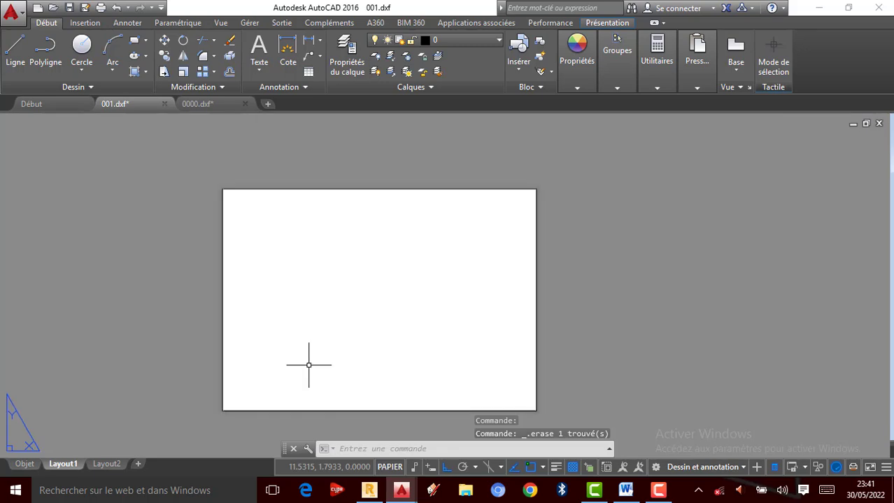
scroll(447, 292, "down", 2)
scroll(354, 322, "up", 2)
scroll(354, 324, "up", 2)
scroll(356, 323, "down", 2)
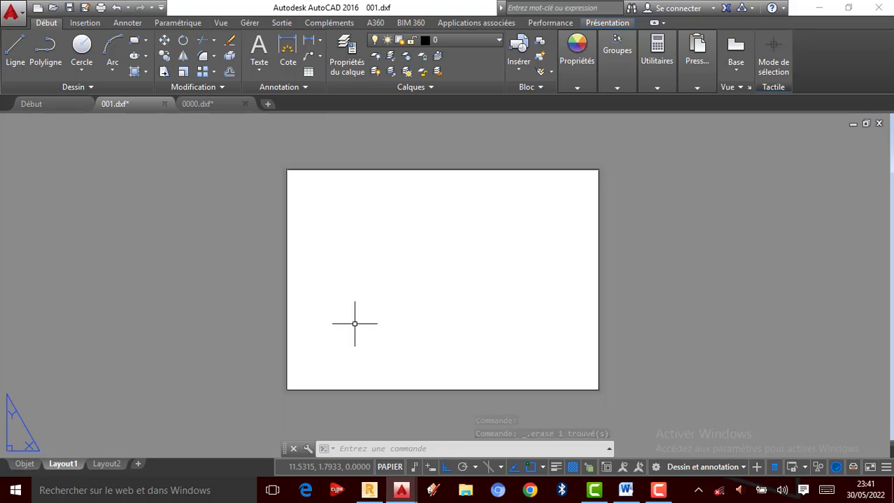
scroll(355, 323, "up", 2)
scroll(359, 323, "down", 2)
scroll(380, 286, "up", 2)
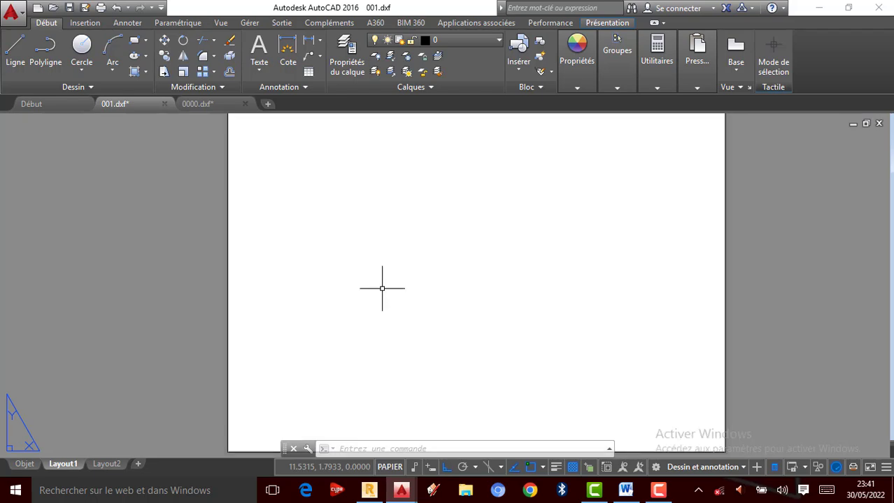
scroll(382, 288, "down", 2)
scroll(422, 230, "up", 2)
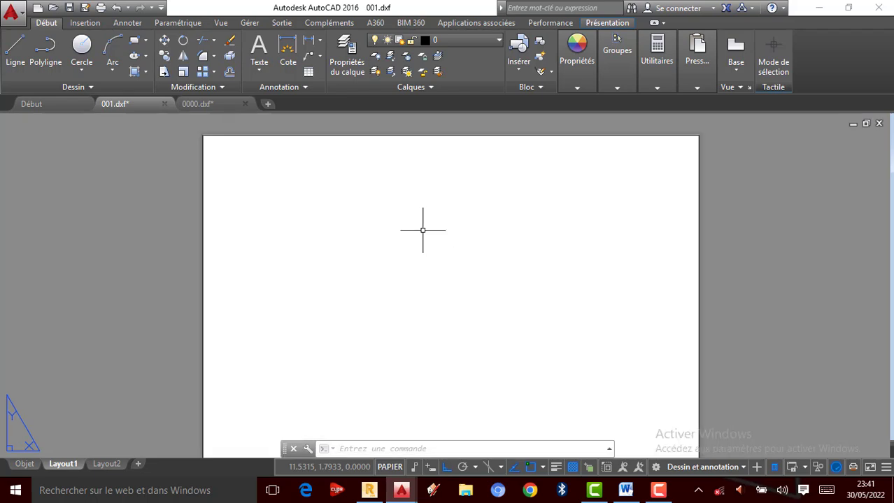
scroll(422, 232, "down", 2)
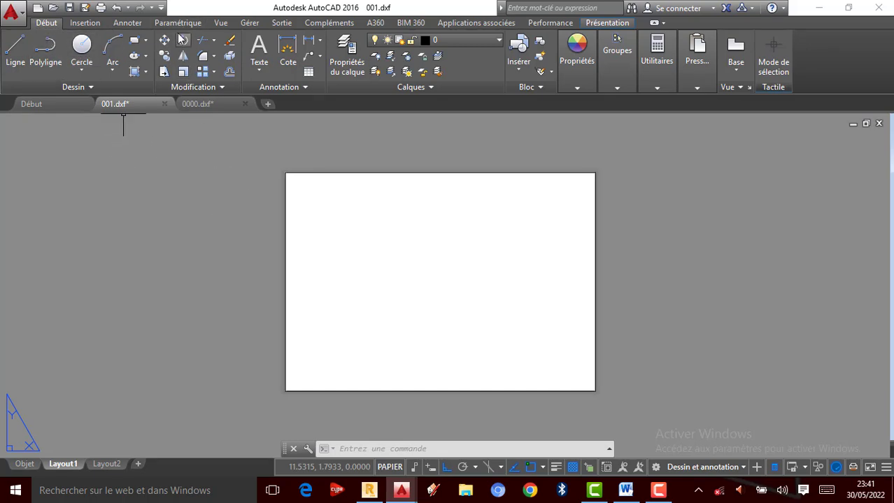
- Create a new viewport from the active model configuration, spanning the Layout1 page from corner to corner
left_click(596, 27)
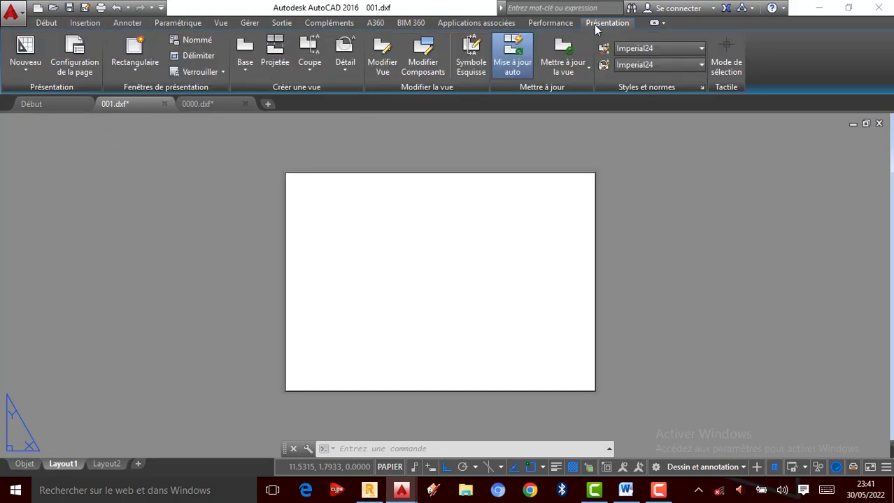
left_click(193, 40)
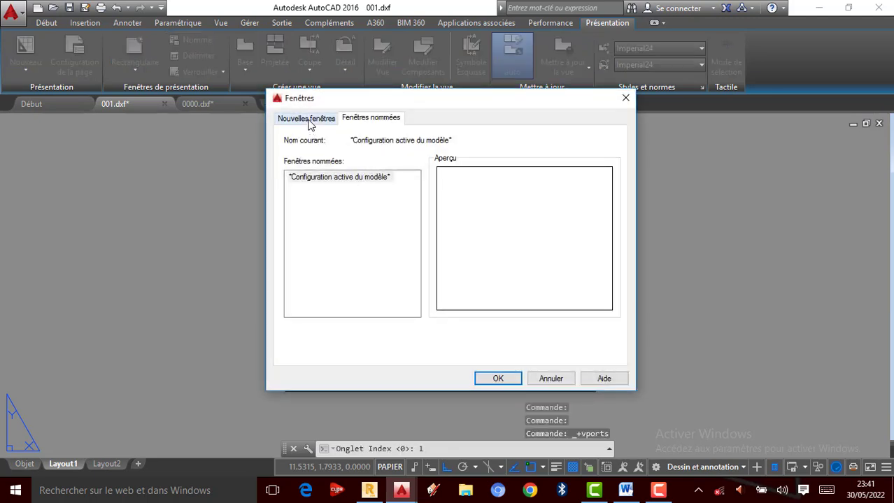
left_click(496, 379)
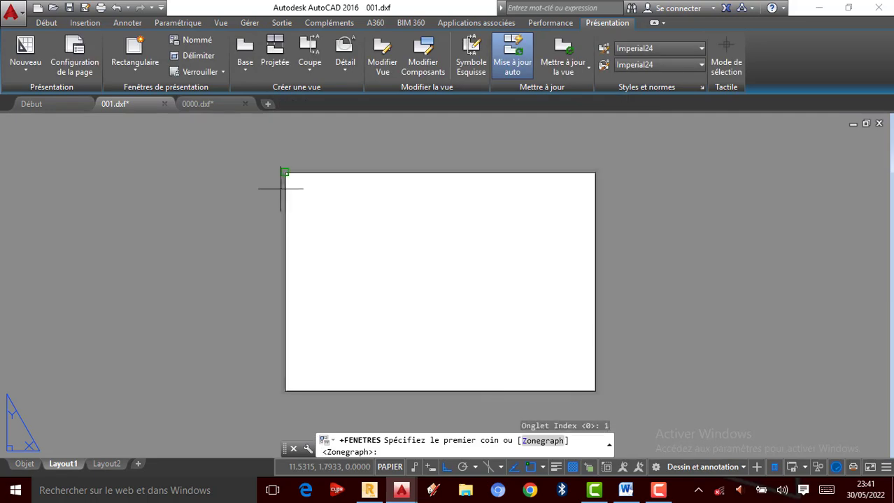
left_click(285, 173)
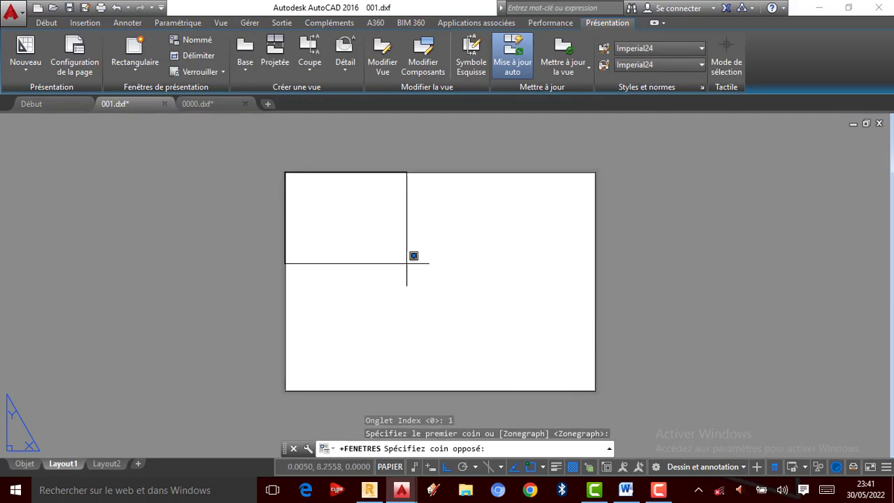
left_click(596, 384)
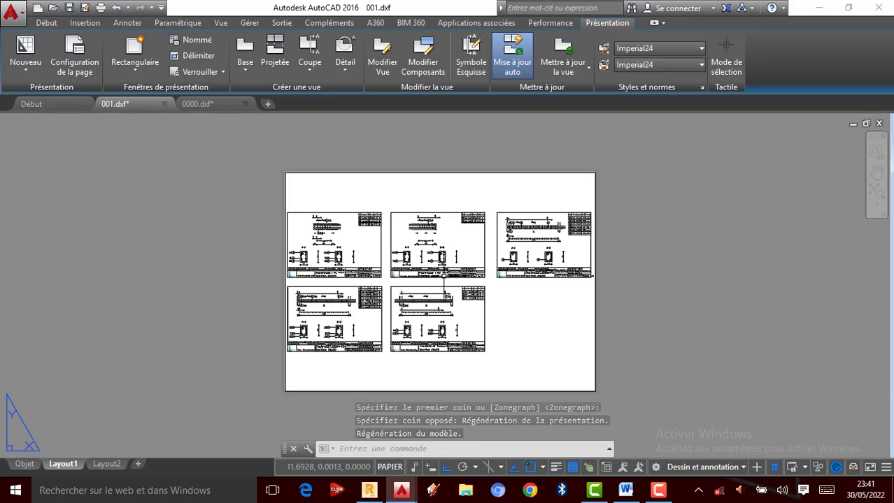
key("Escape")
key("Escape")
key("Escape")
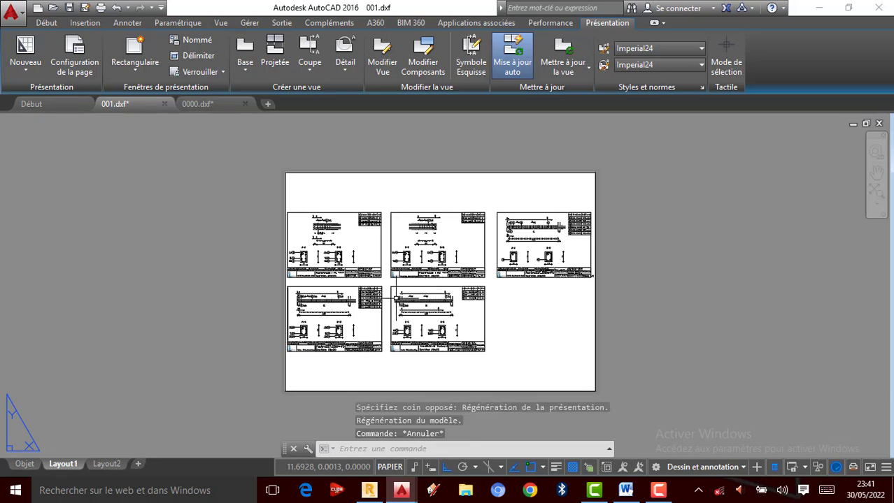
- Activate model space inside the new viewport and frame the Poutre257..258 : P2 sheet with section 20x30
left_click(390, 467)
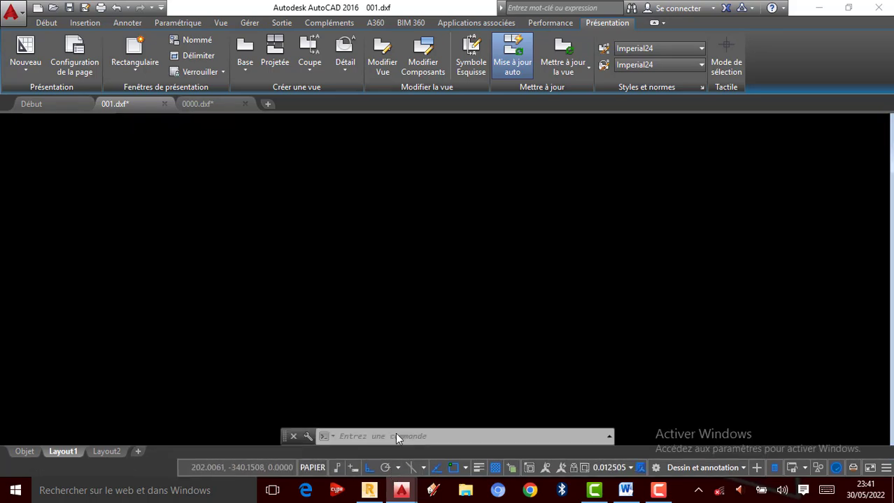
scroll(438, 330, "down", 1)
scroll(362, 321, "up", 5)
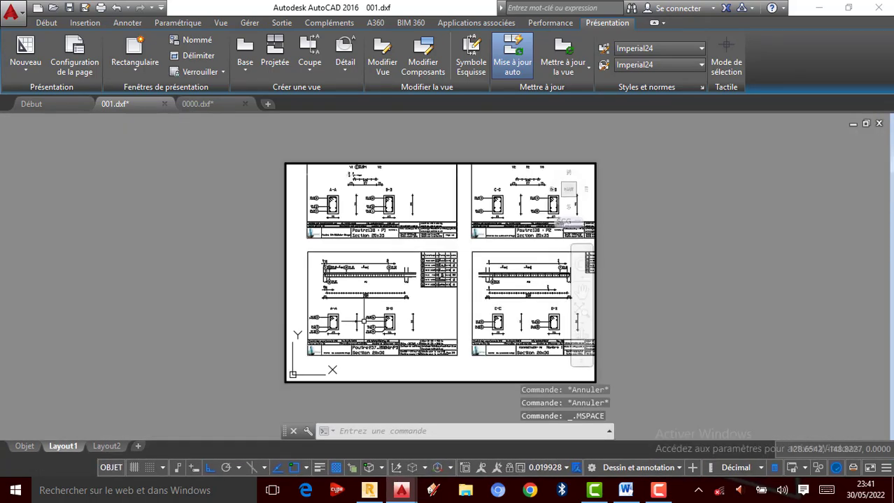
scroll(365, 268, "down", 4)
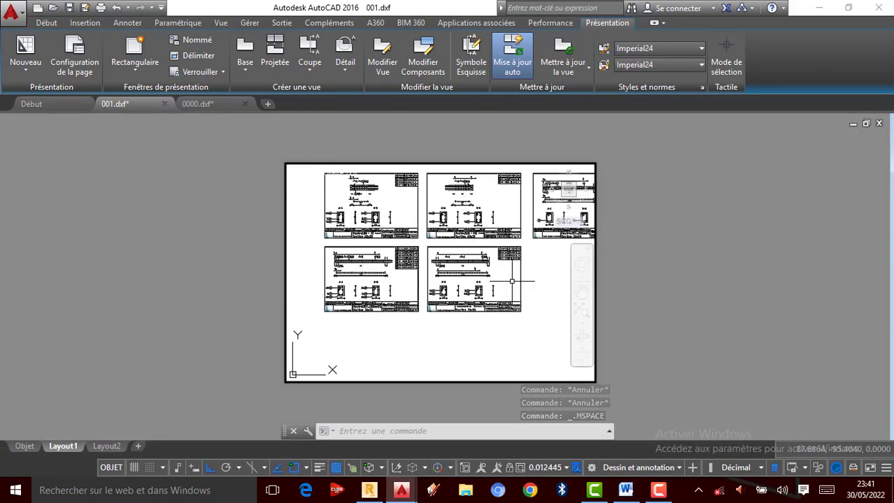
scroll(508, 271, "up", 2)
scroll(453, 270, "up", 2)
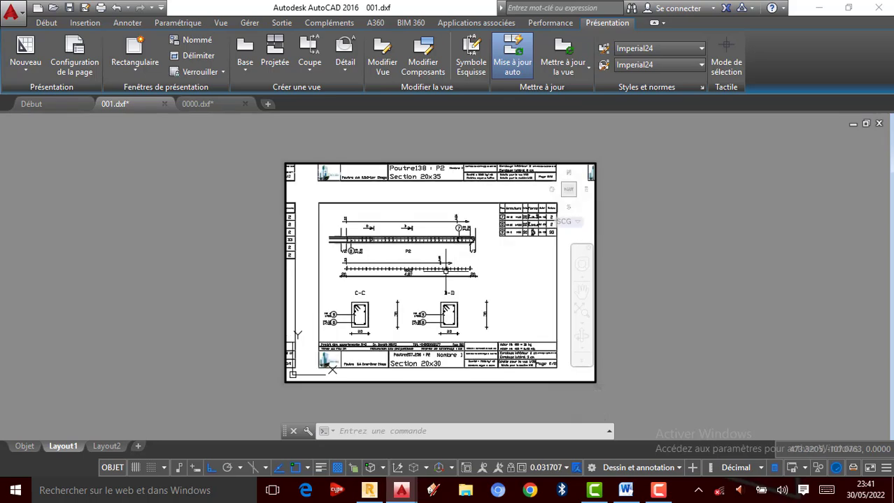
key("Escape")
key("Escape")
key("Escape")
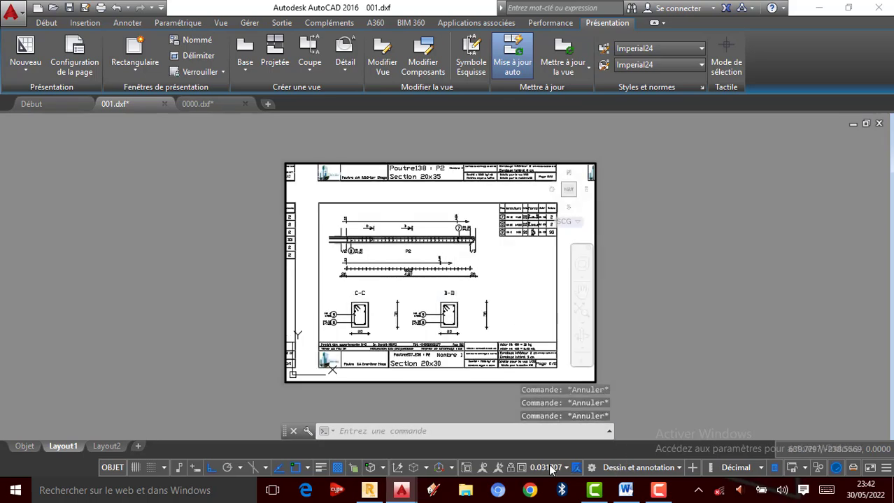
- Try a viewport scale of 1/28, and set it to 1/25
left_click(551, 469)
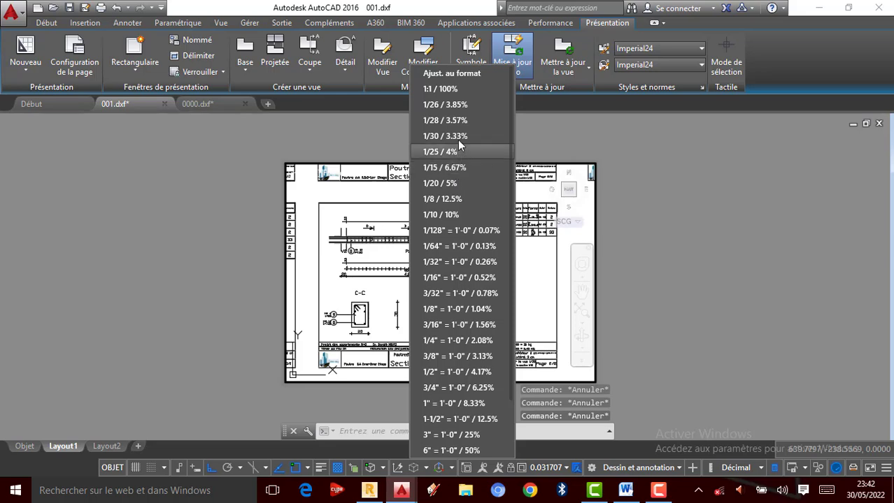
left_click(444, 120)
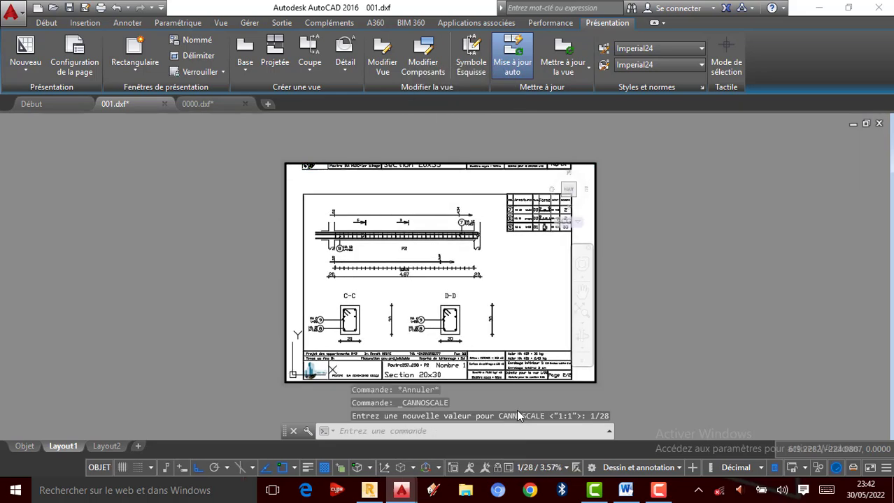
left_click(547, 469)
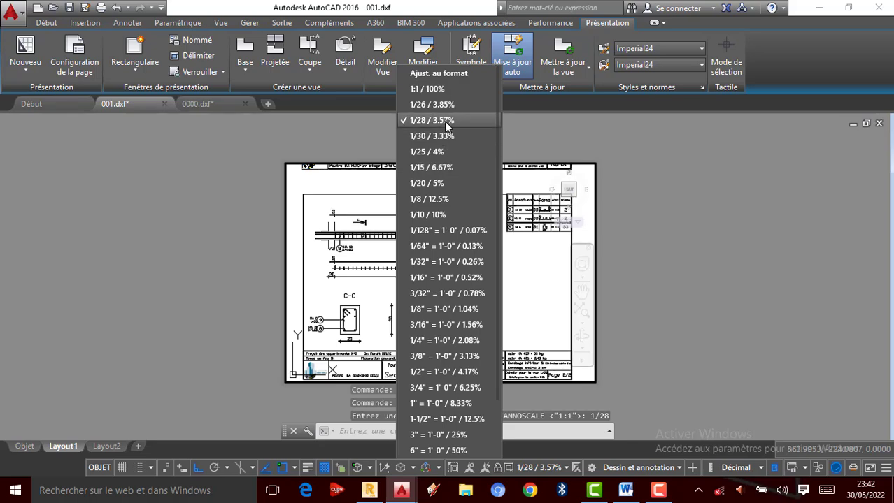
left_click(433, 153)
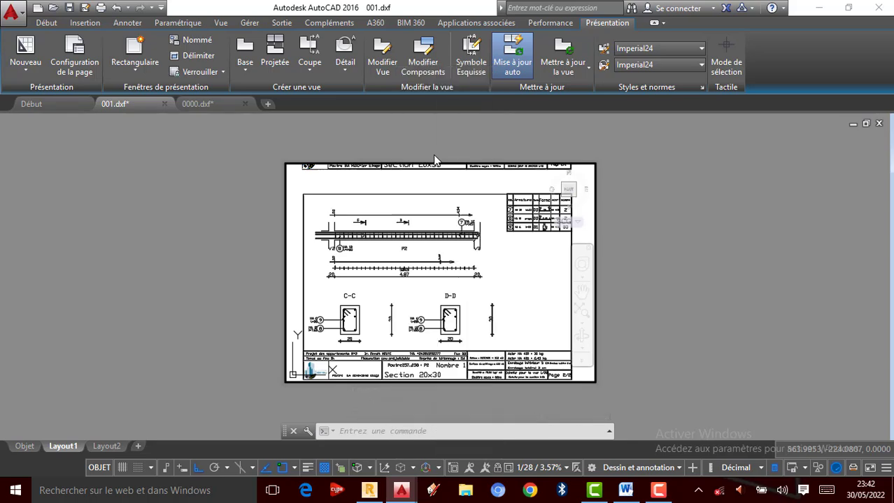
- Reposition the P2 sheet so its whole frame fits inside the viewport, and return to paper space
left_click(583, 292)
left_click_drag(511, 278, 515, 263)
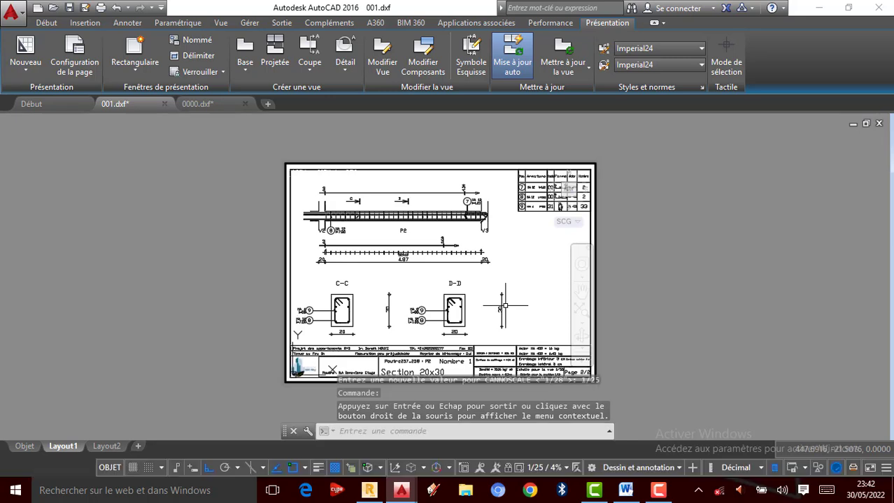
key("Escape")
key("Escape")
key("Escape")
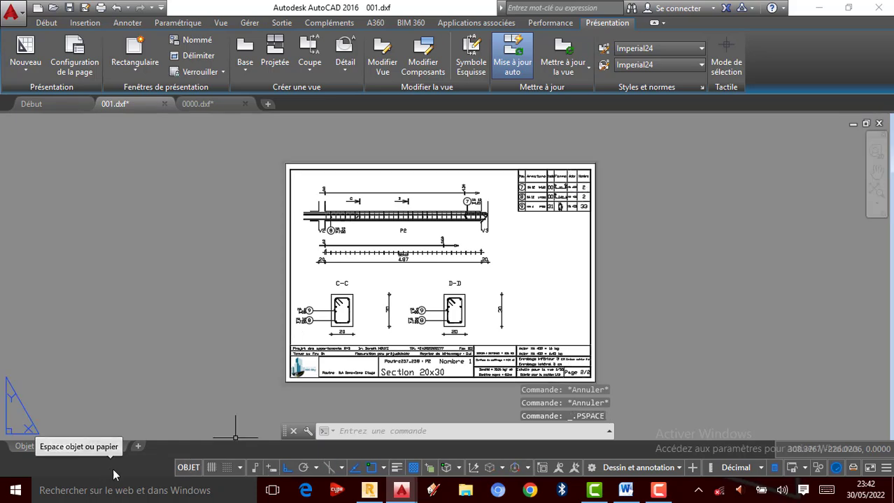
left_click(110, 467)
scroll(419, 256, "up", 2)
key("Escape")
key("Escape")
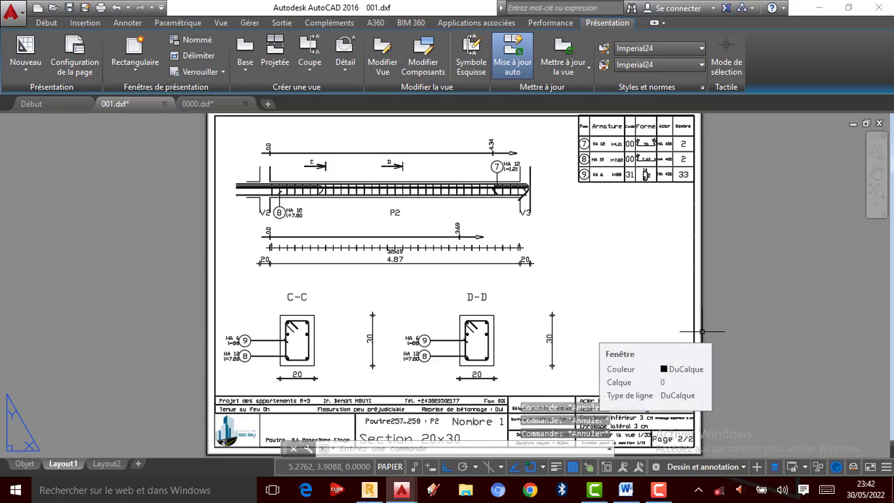
- Export the current layout as a PDF named 001 on the desktop, and hide the bookmarks pane of the opened PDF
left_click(12, 18)
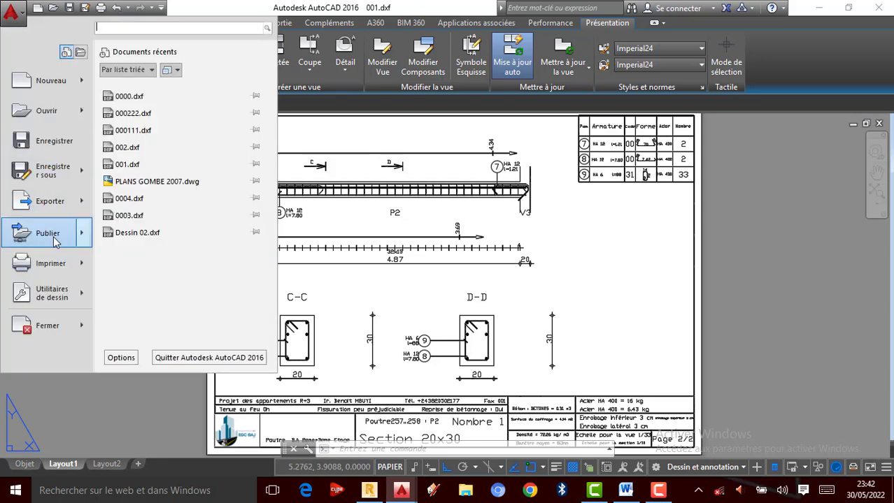
mouse_move(55, 241)
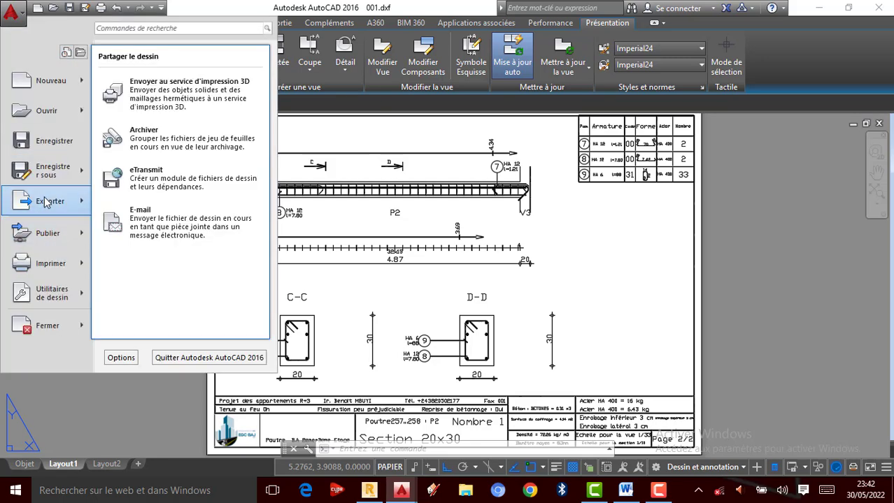
mouse_move(46, 202)
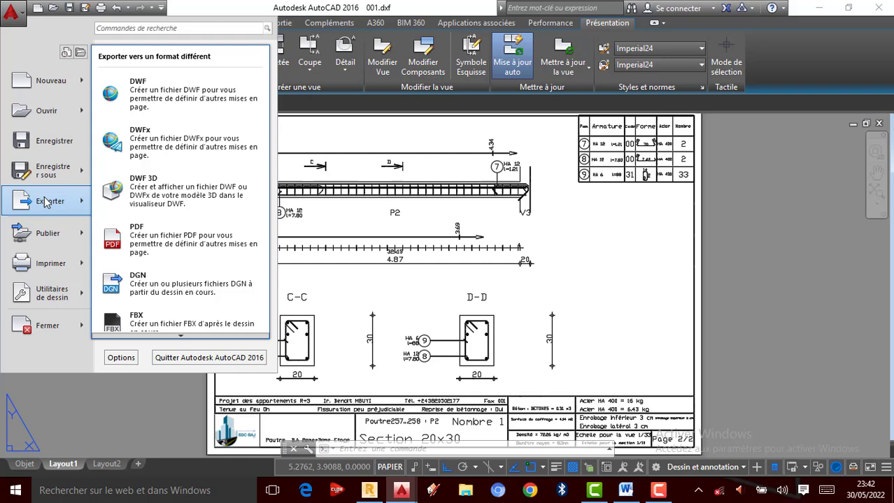
left_click(188, 239)
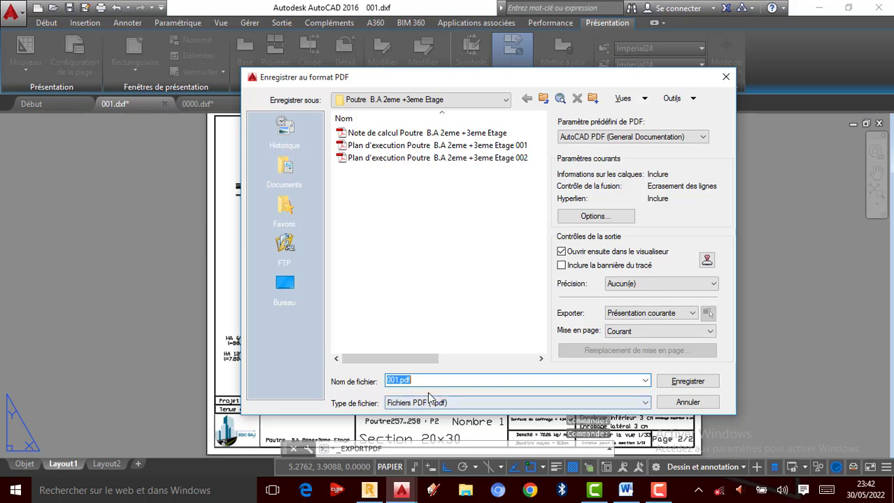
type("001")
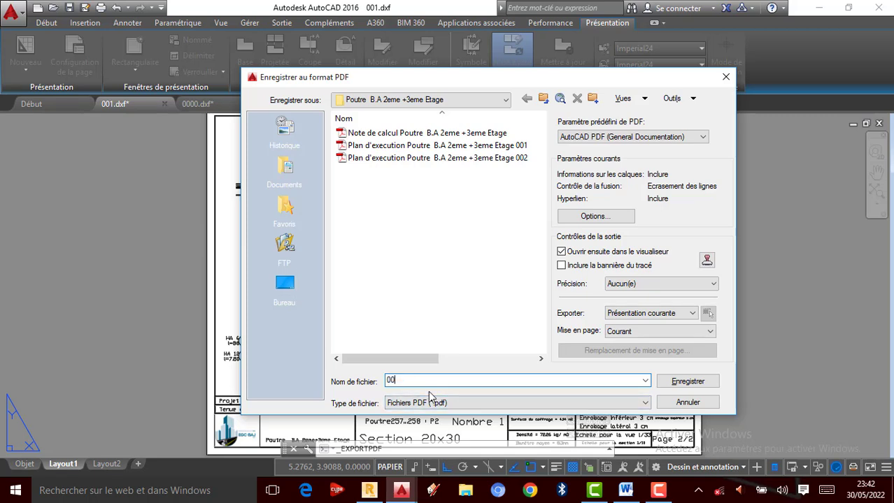
left_click(285, 286)
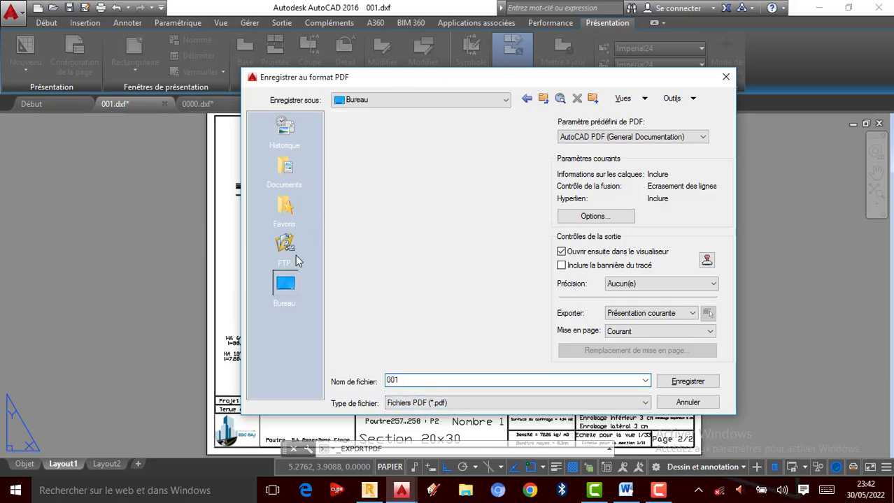
left_click(689, 383)
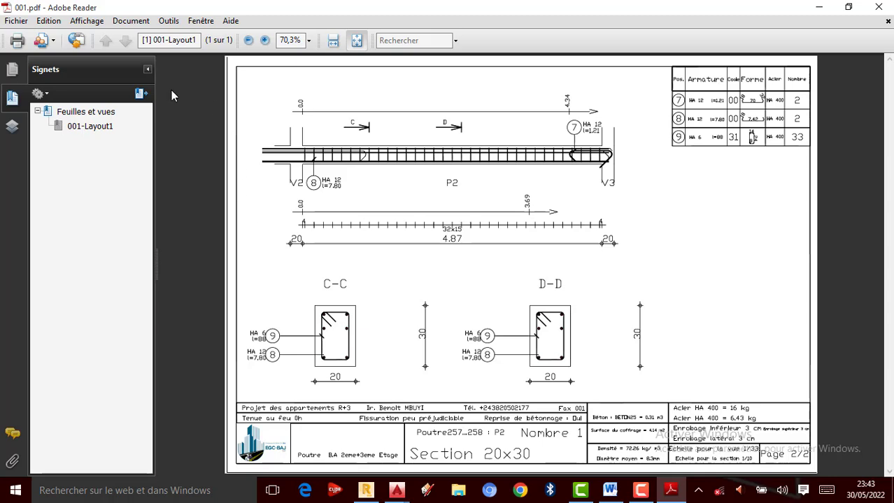
left_click(148, 70)
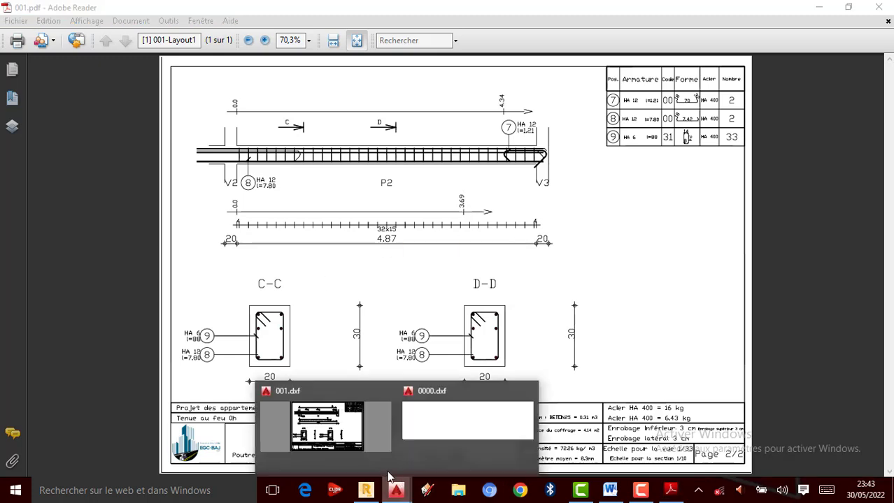
- Switch back to 001.dxf in AutoCAD and erase the full-page viewport from Layout1 in paper space
left_click(334, 419)
scroll(441, 308, "down", 3)
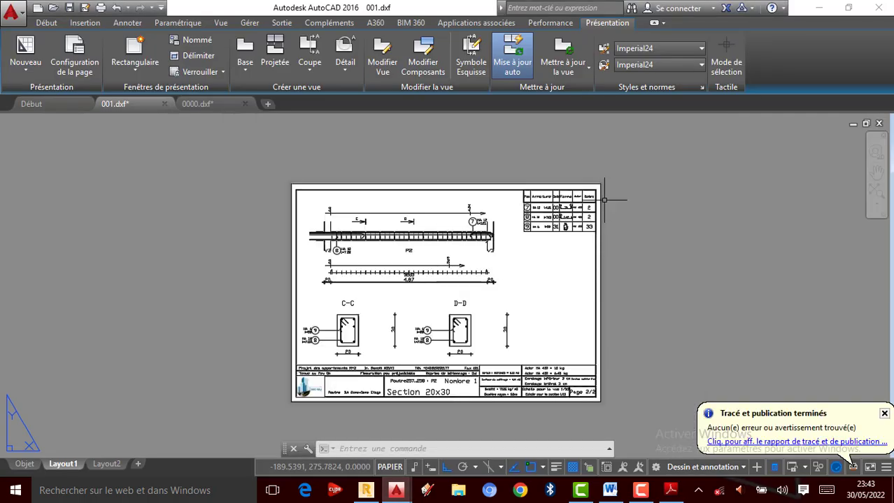
left_click(390, 467)
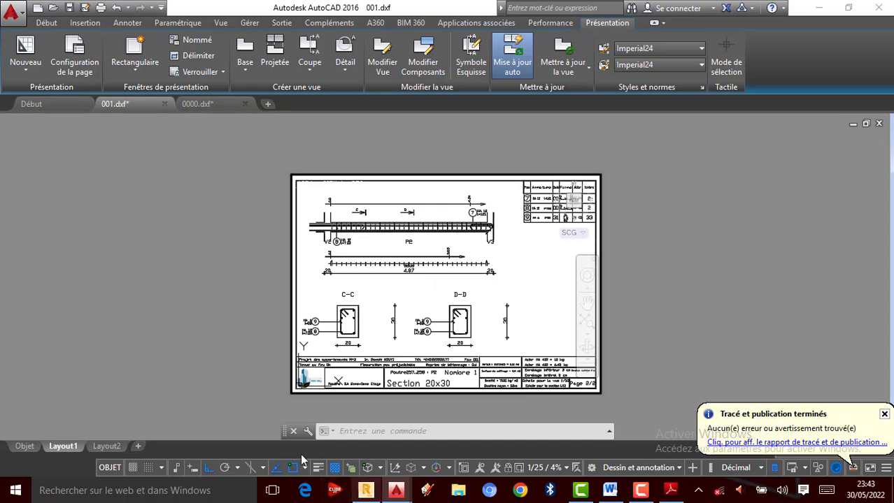
left_click(110, 468)
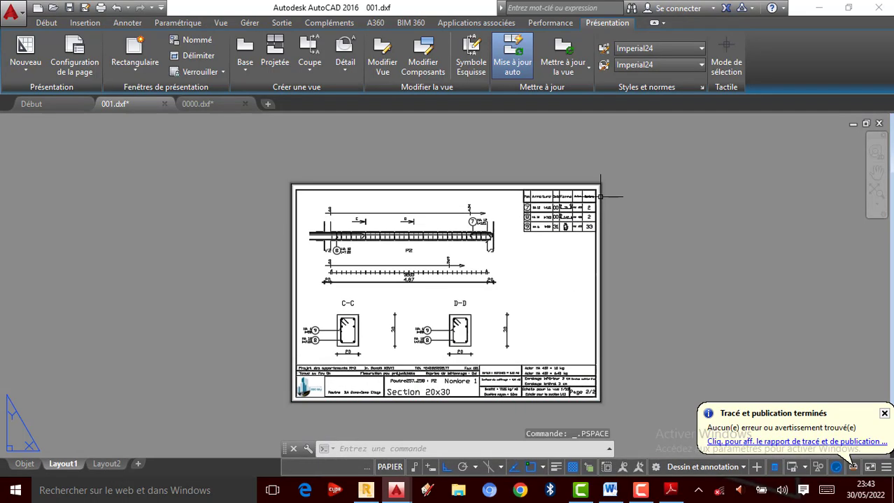
left_click(598, 189)
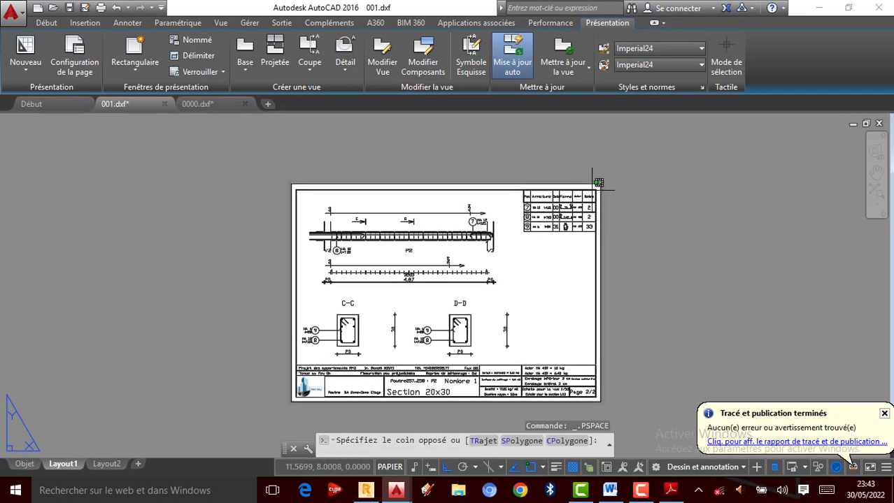
scroll(616, 276, "up", 2)
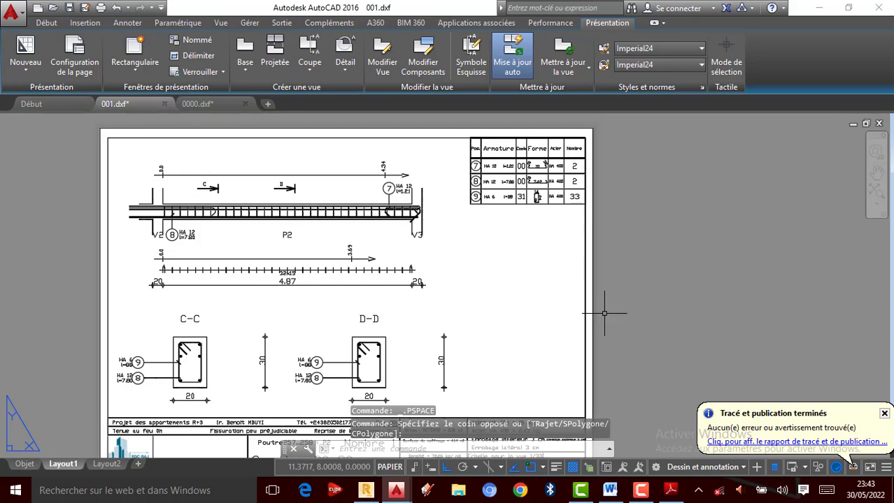
left_click(599, 304)
key("Delete")
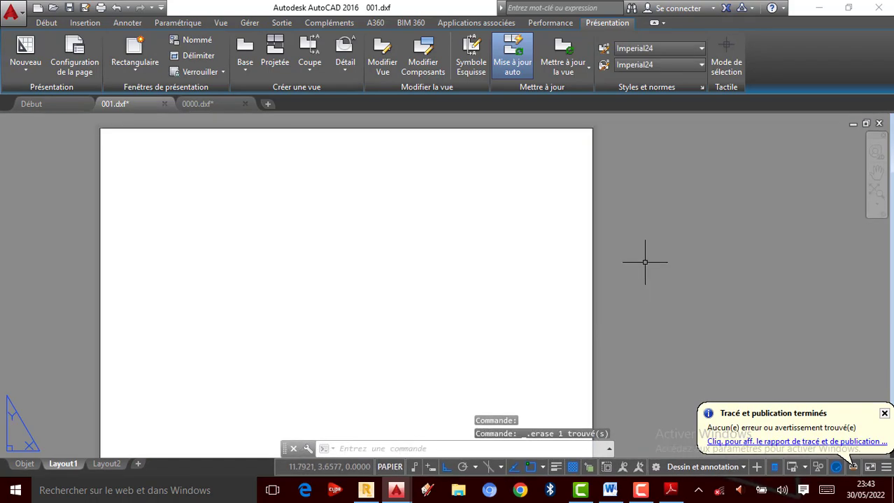
- Create four equal viewports (Quatre: Egal à) spanning the empty Layout1 page from corner to corner
scroll(644, 259, "down", 2)
left_click(196, 40)
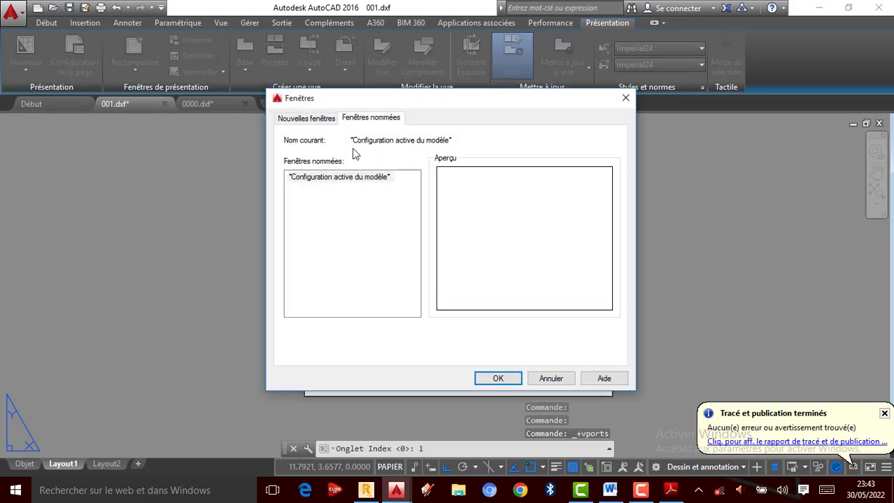
left_click(316, 119)
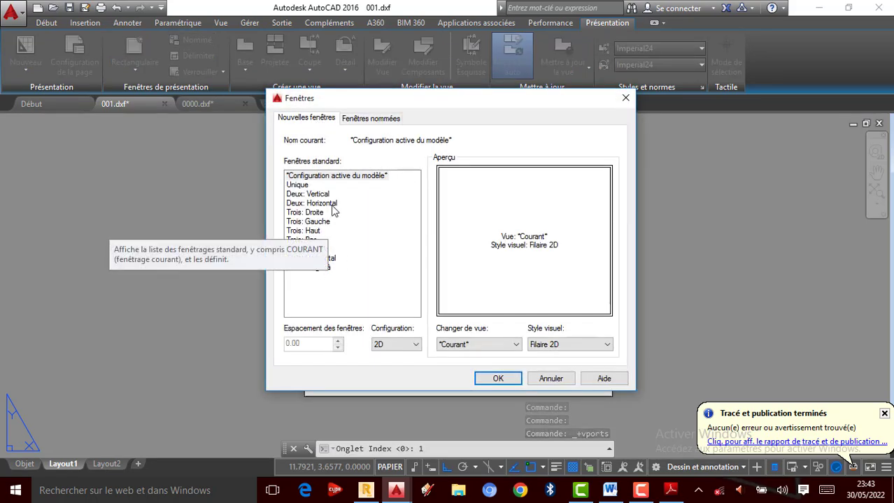
left_click(334, 258)
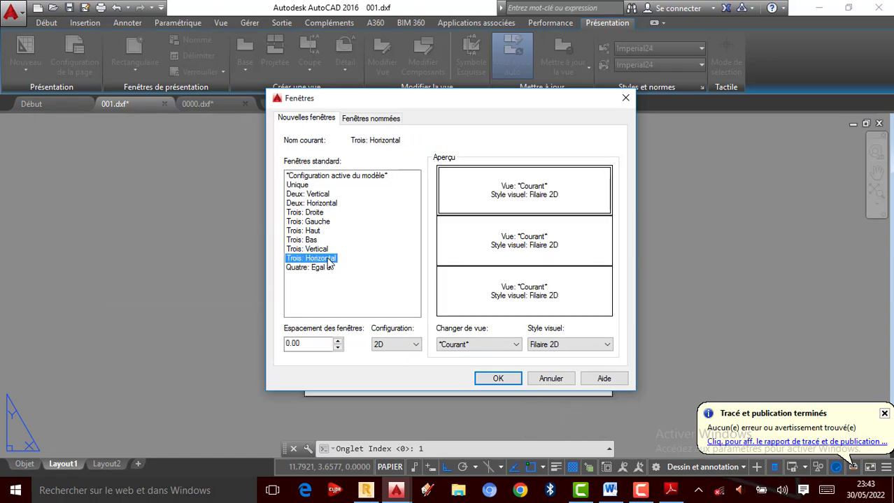
left_click(322, 269)
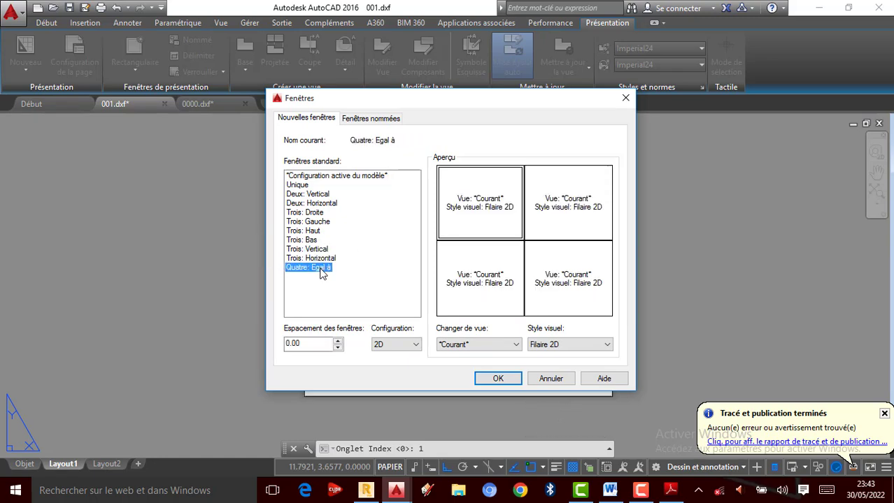
left_click(498, 378)
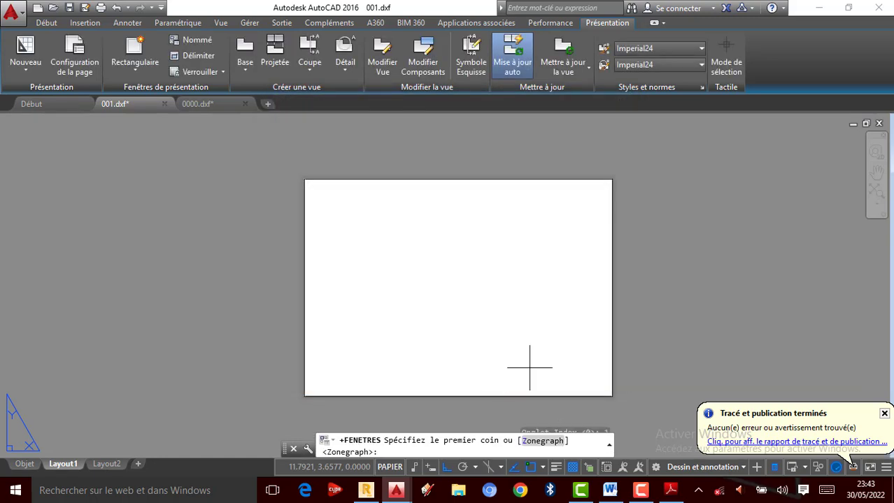
left_click(305, 182)
left_click(612, 397)
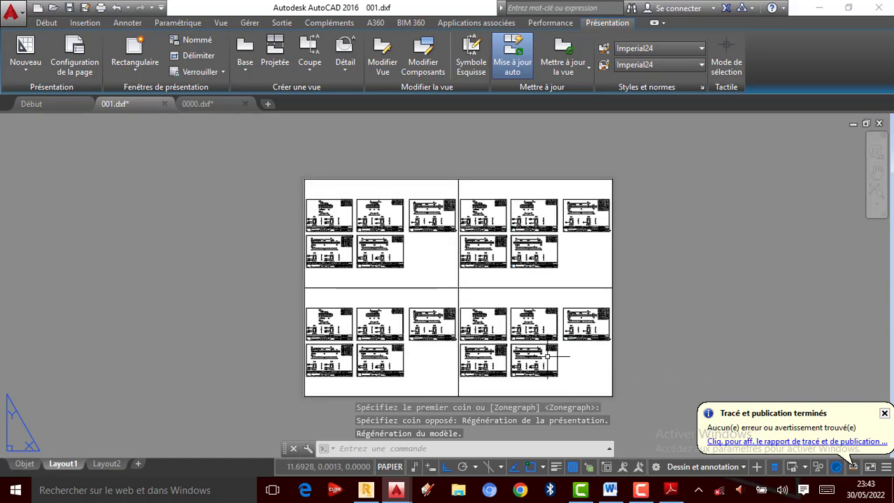
key("Escape")
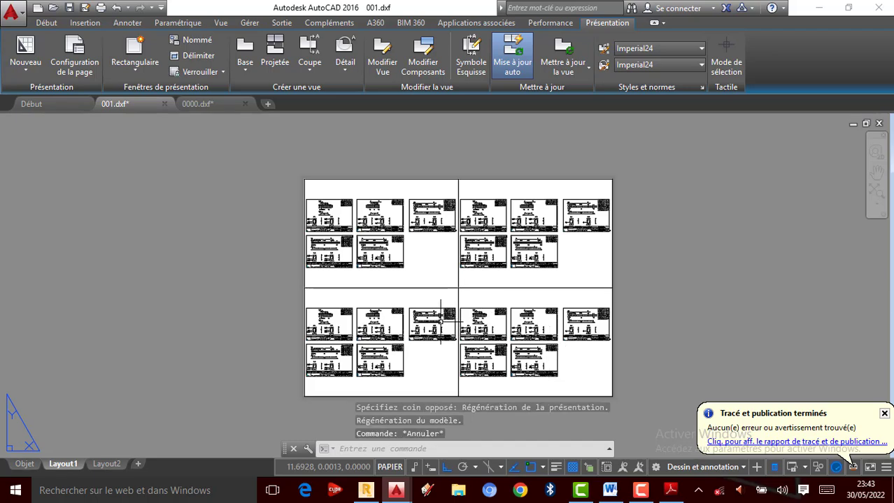
- Activate model space in the upper-left viewport of the page and frame the first beam sheet, P1, in it
scroll(441, 324, "up", 2)
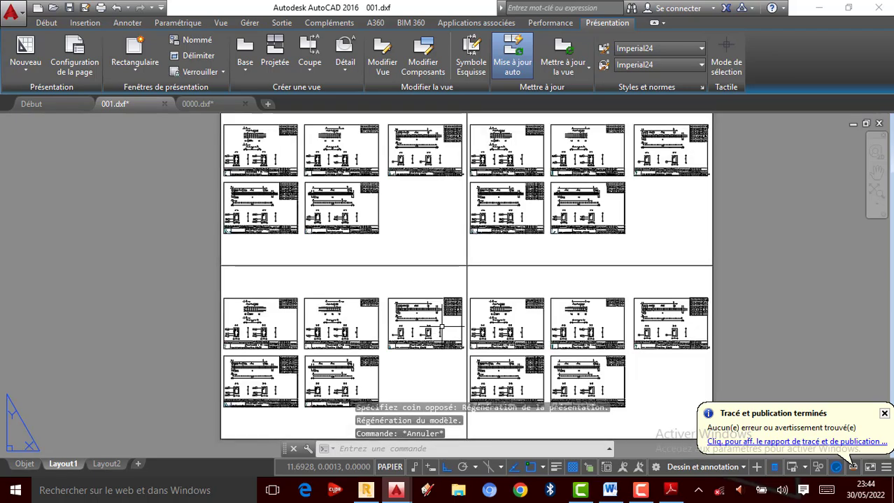
key("Escape")
key("Escape")
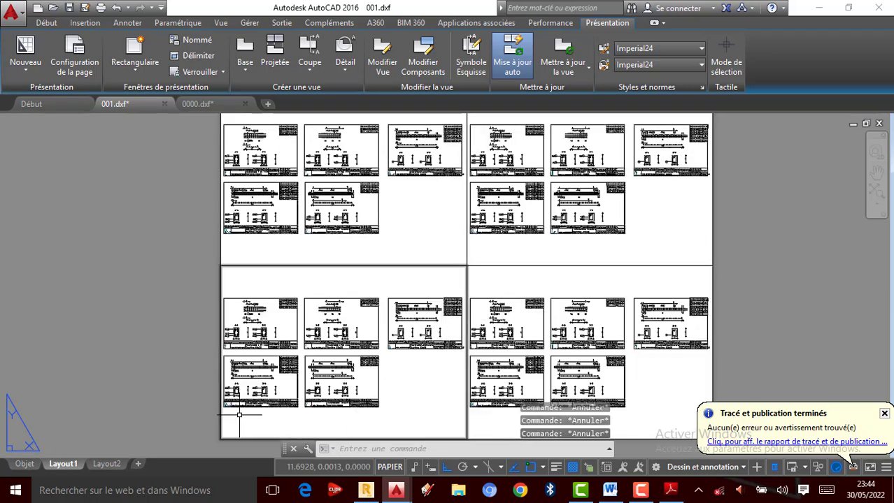
left_click(391, 467)
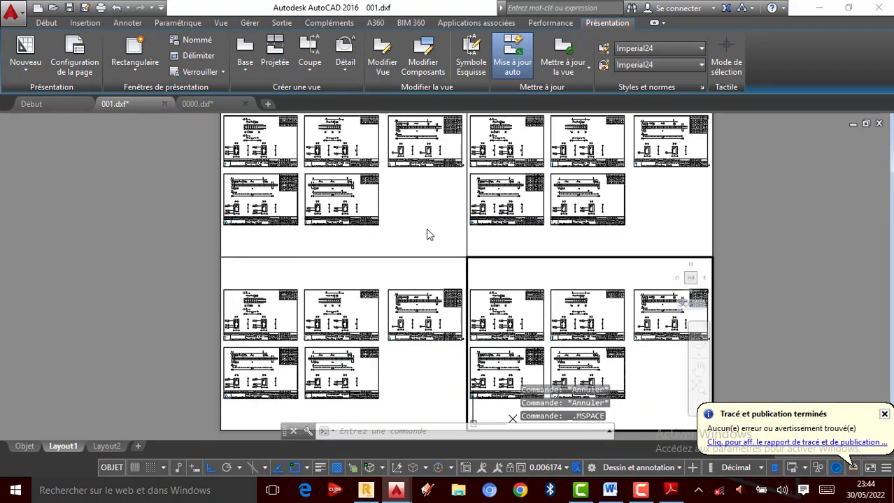
left_click(259, 242)
scroll(239, 244, "down", 2)
scroll(234, 204, "up", 2)
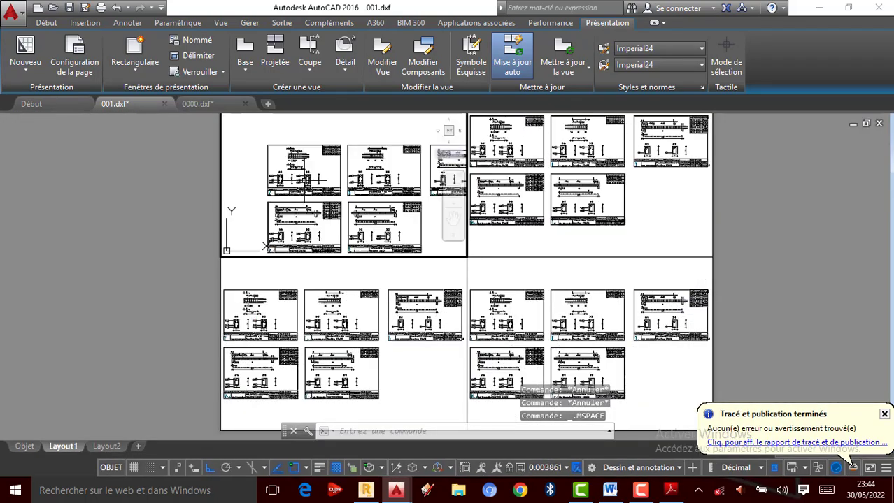
scroll(283, 168, "up", 2)
scroll(272, 162, "up", 2)
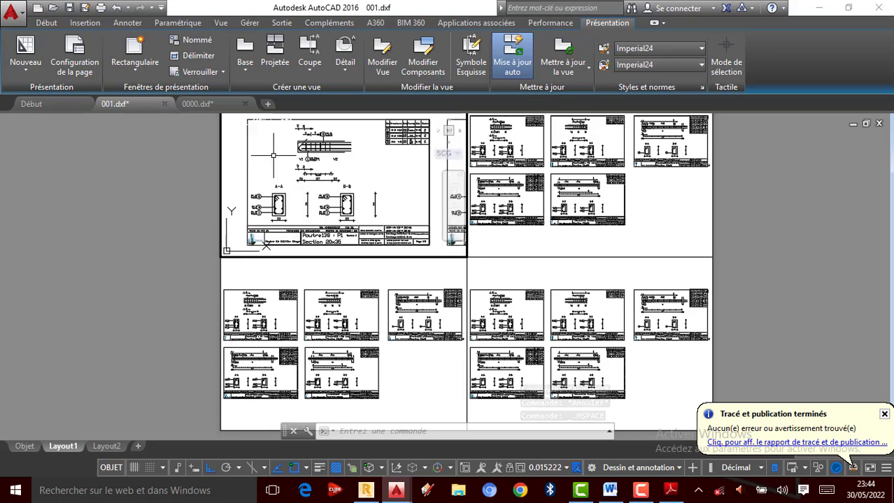
key("Escape")
key("Escape")
key("Escape")
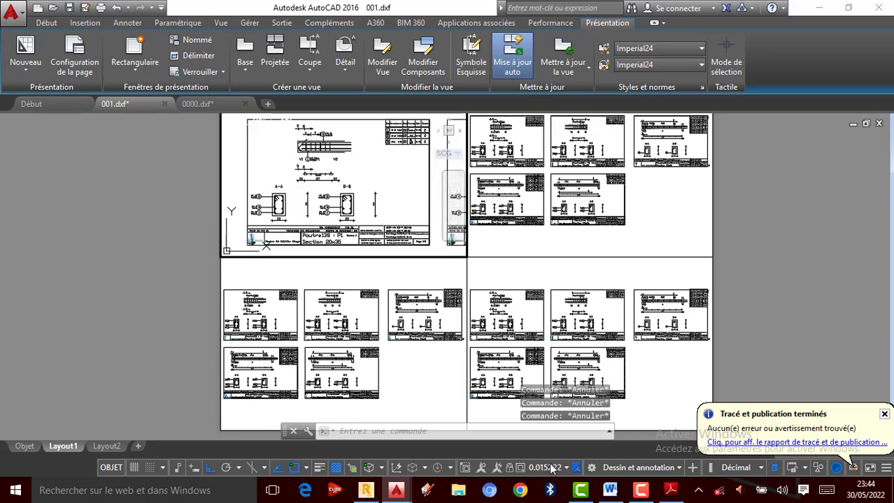
- Try scales of 1/25, 1/28 and 1/15 for the upper-left viewport, and set it to 1/30
left_click(552, 468)
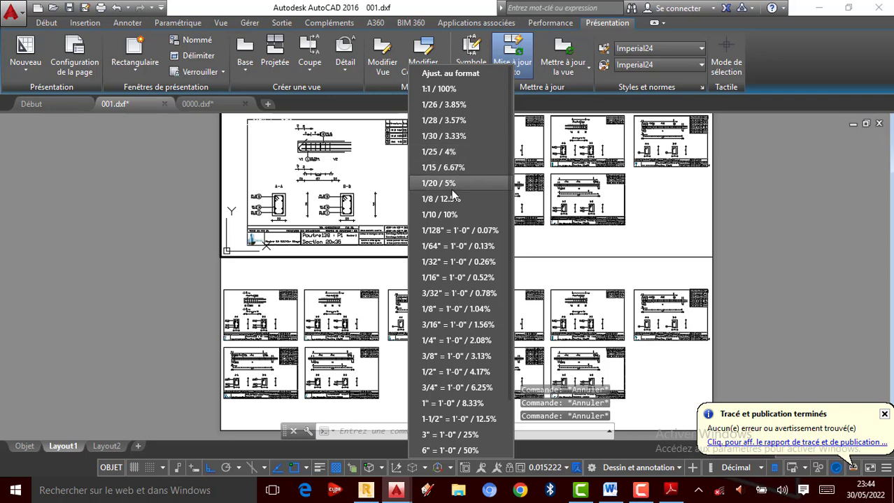
left_click(441, 152)
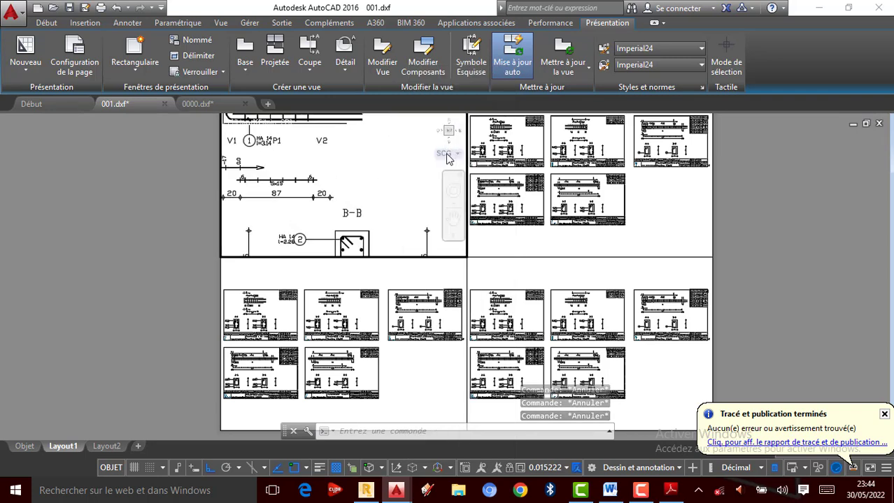
left_click(545, 468)
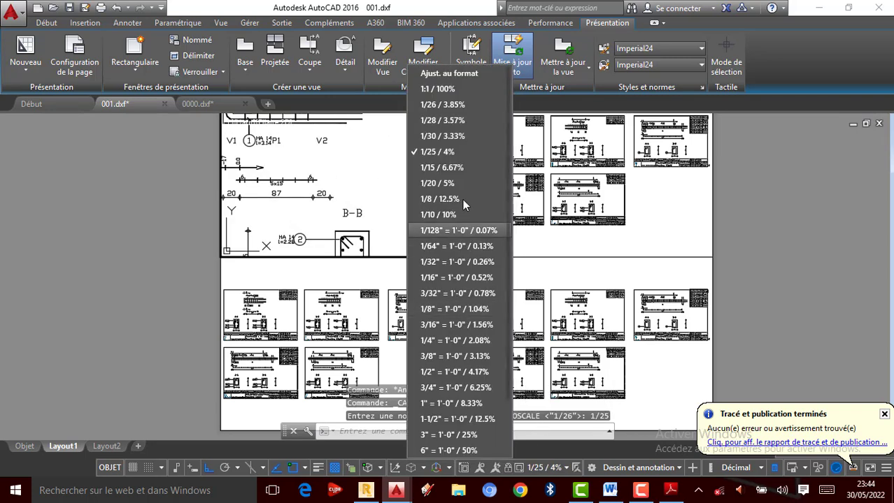
left_click(441, 120)
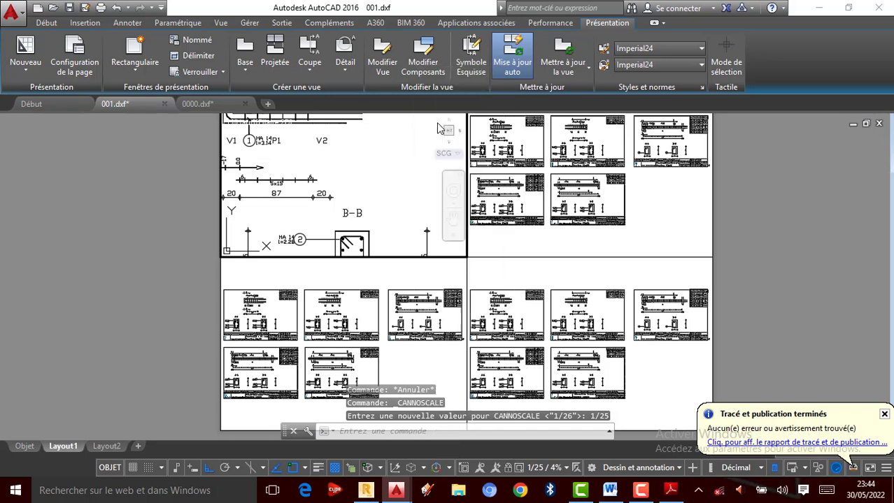
left_click(544, 470)
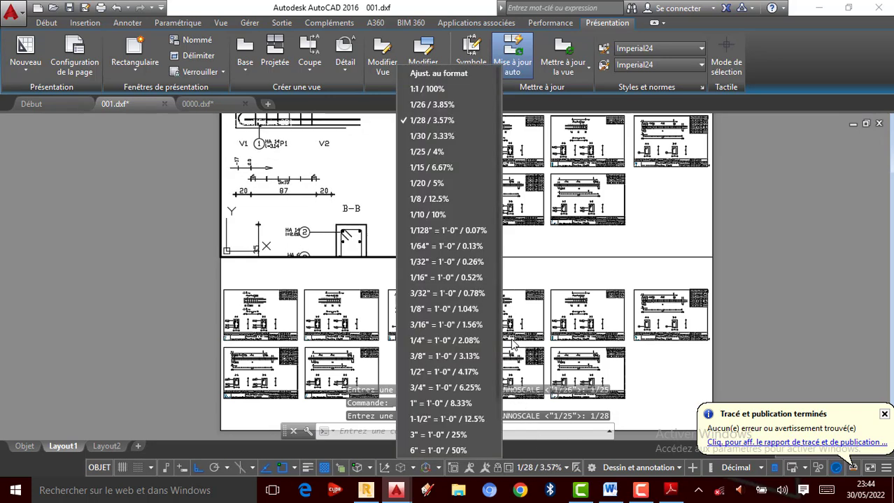
left_click(436, 171)
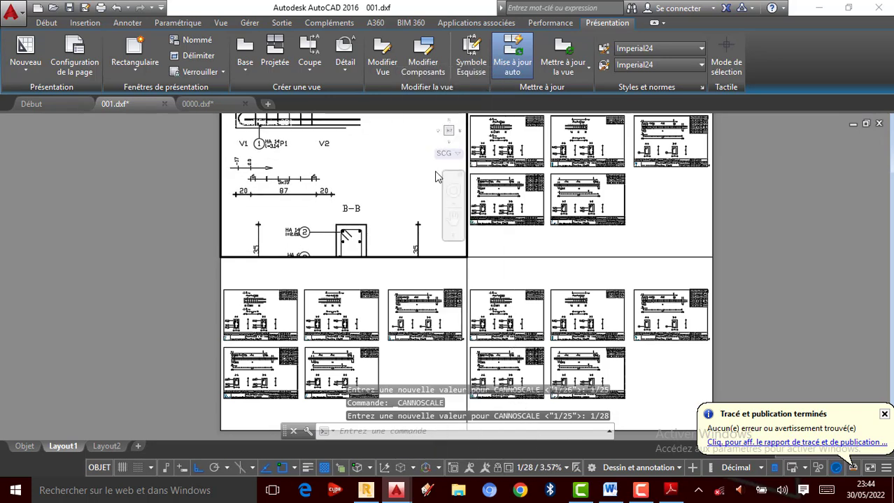
left_click(543, 469)
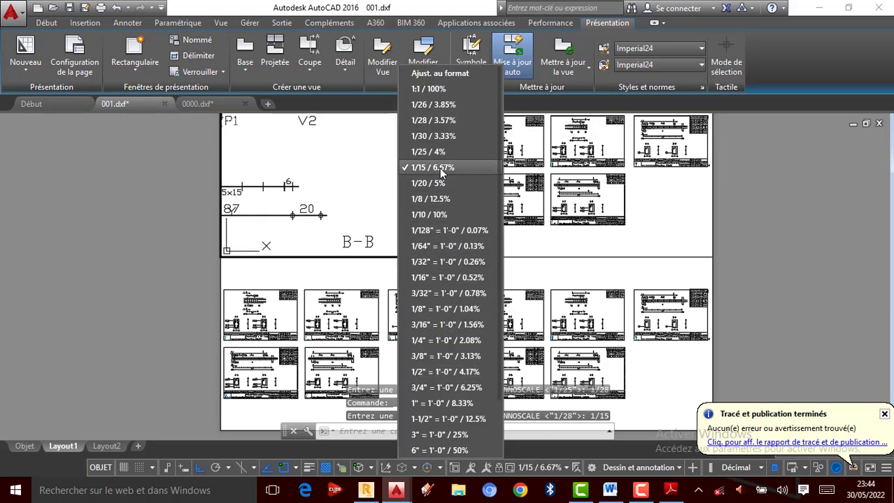
left_click(443, 137)
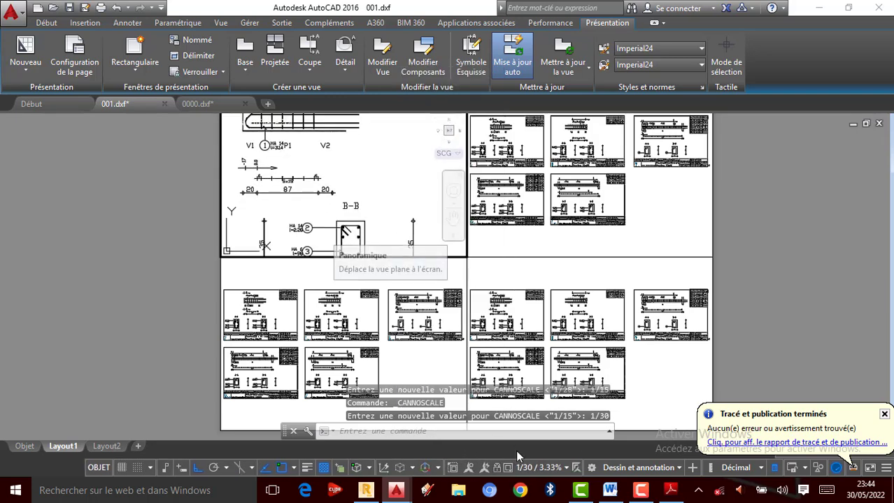
- Add a custom drawing scale named 1/50, with 1 paper unit equal to 50 drawing units, to the scale list
left_click(533, 469)
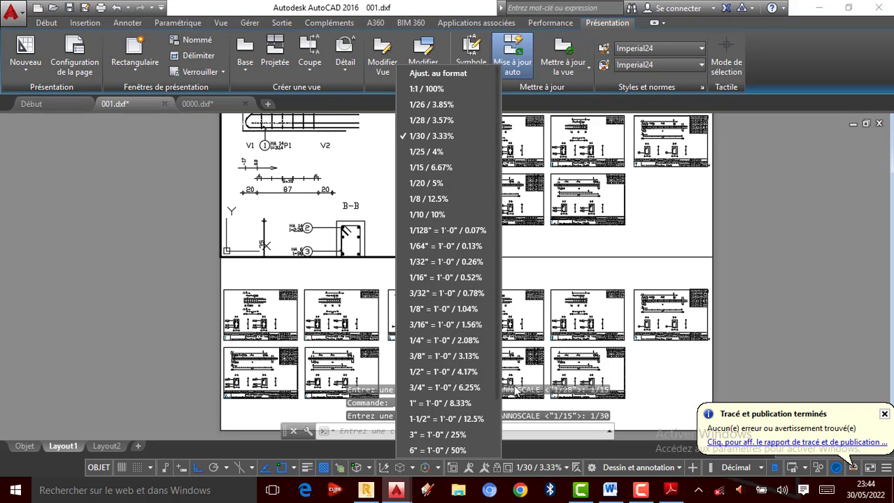
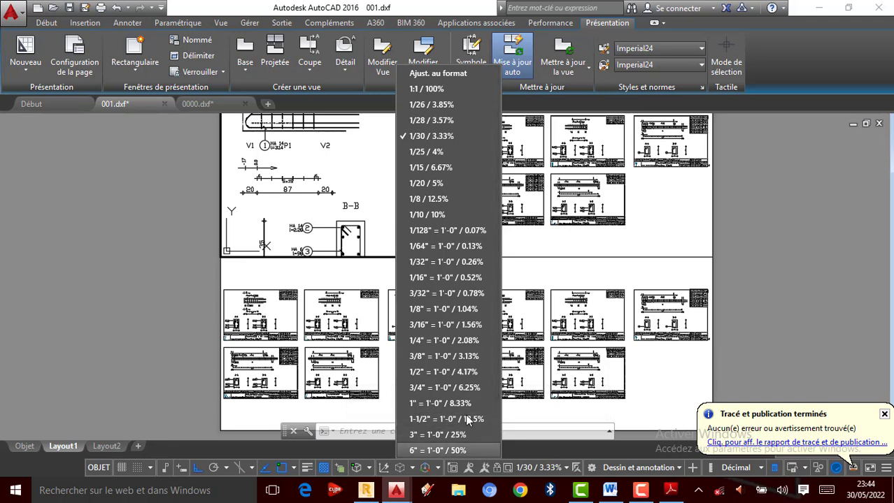
scroll(437, 448, "down", 2)
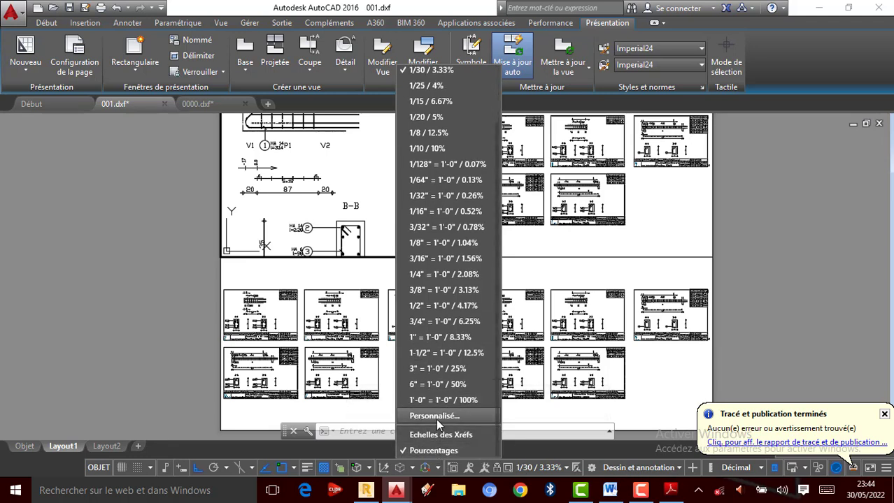
left_click(437, 416)
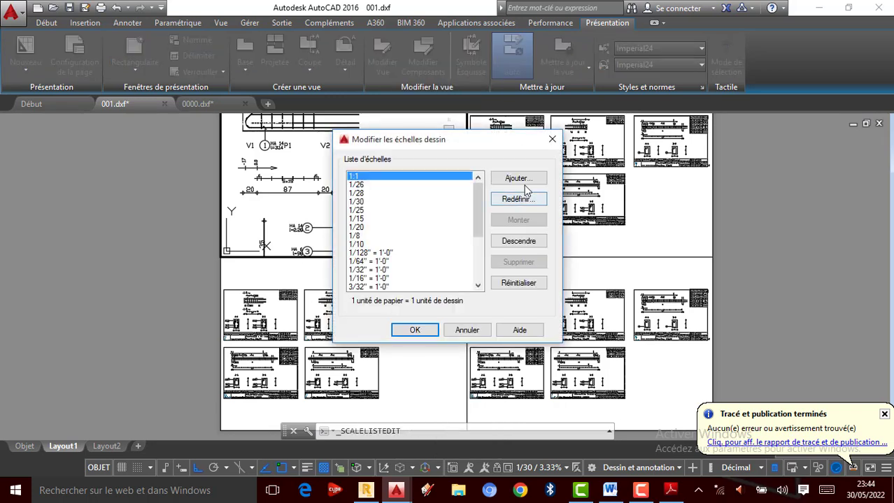
left_click(524, 180)
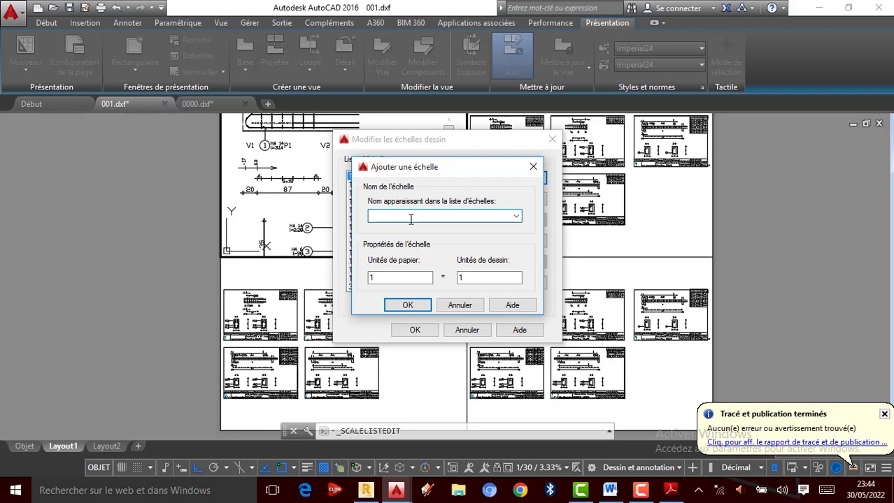
key("Tab")
key("Tab")
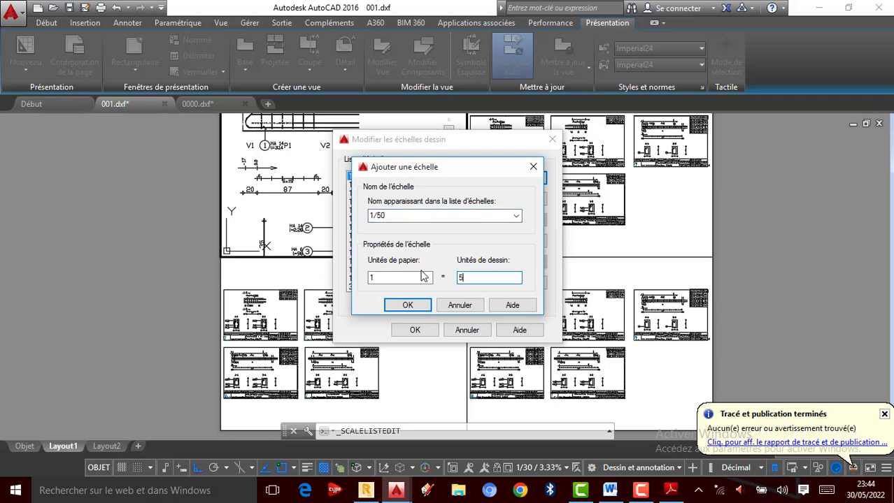
type("50")
left_click(407, 306)
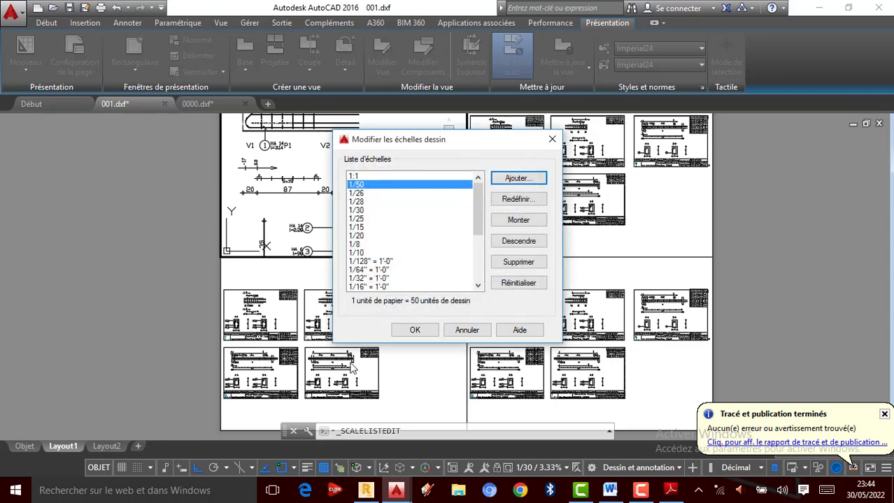
left_click(404, 327)
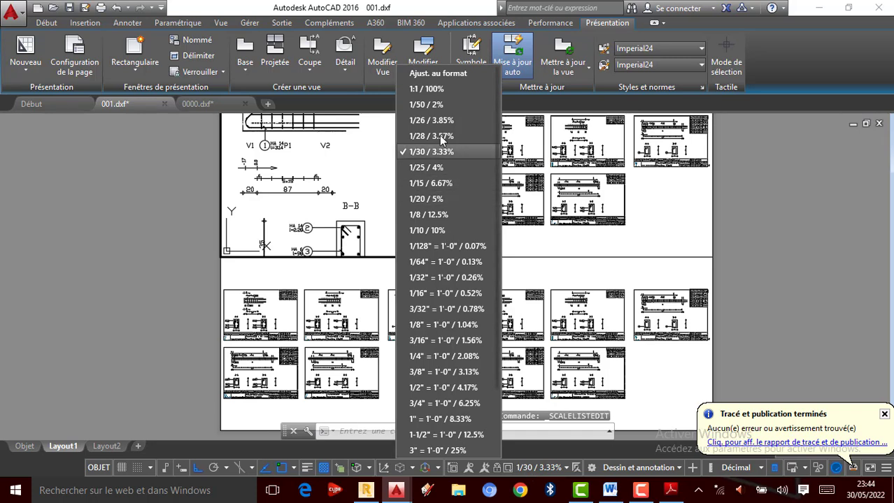
- Set the upper-left viewport's scale to 1/50 and turn off percentages in the scale list
key("Escape")
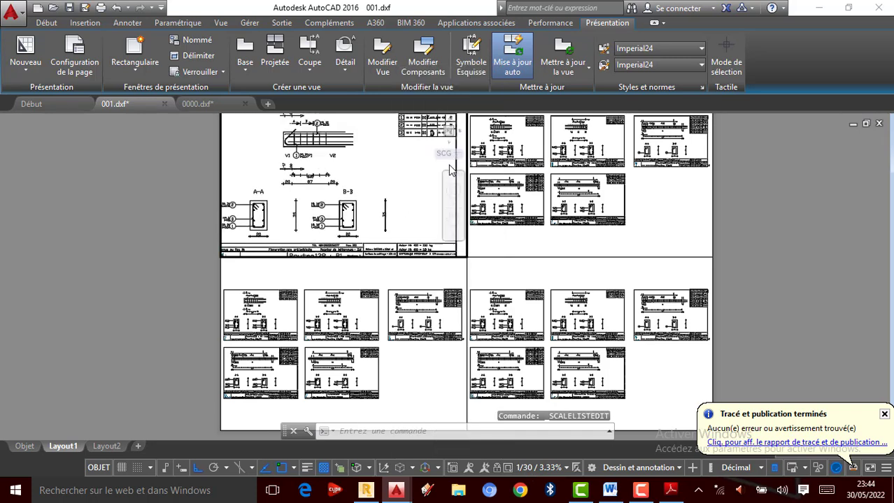
left_click(543, 468)
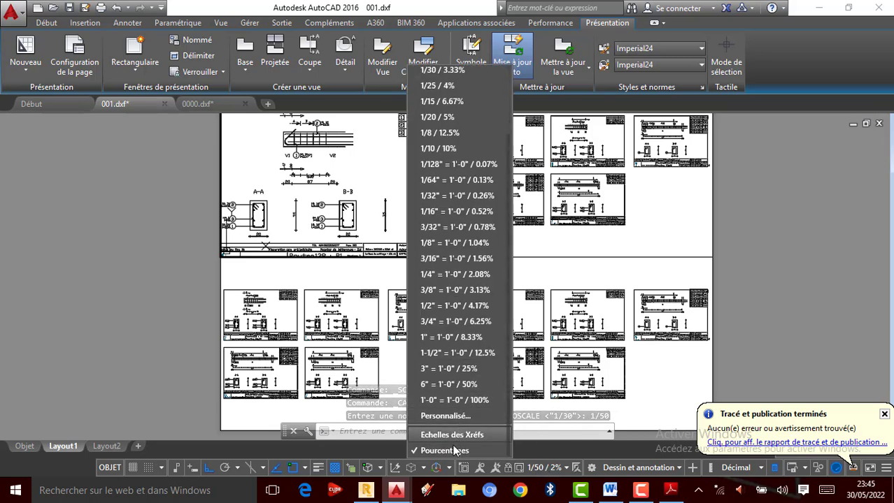
left_click(451, 450)
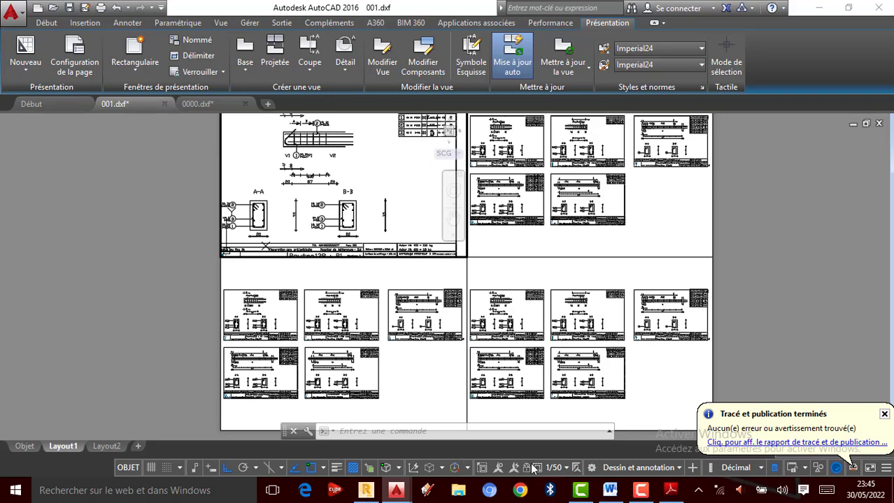
- Add a custom drawing scale named 1/60, with 1 paper unit equal to 60 drawing units
left_click(560, 468)
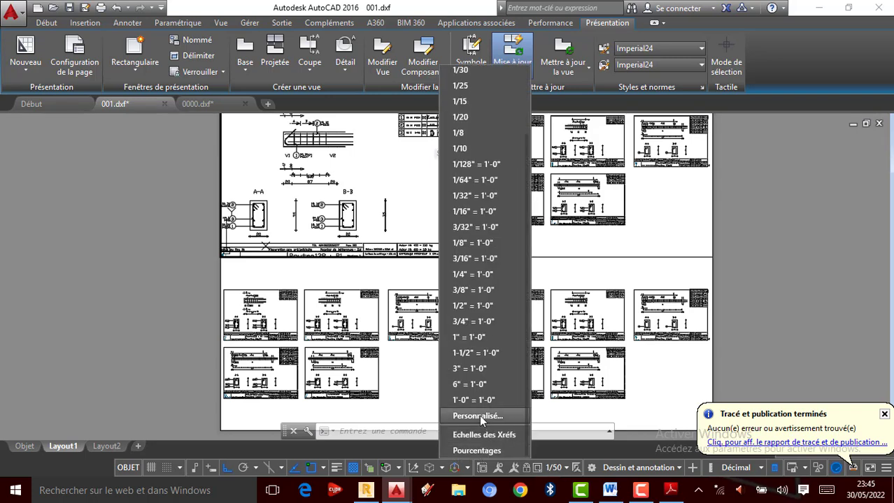
left_click(479, 416)
left_click(516, 181)
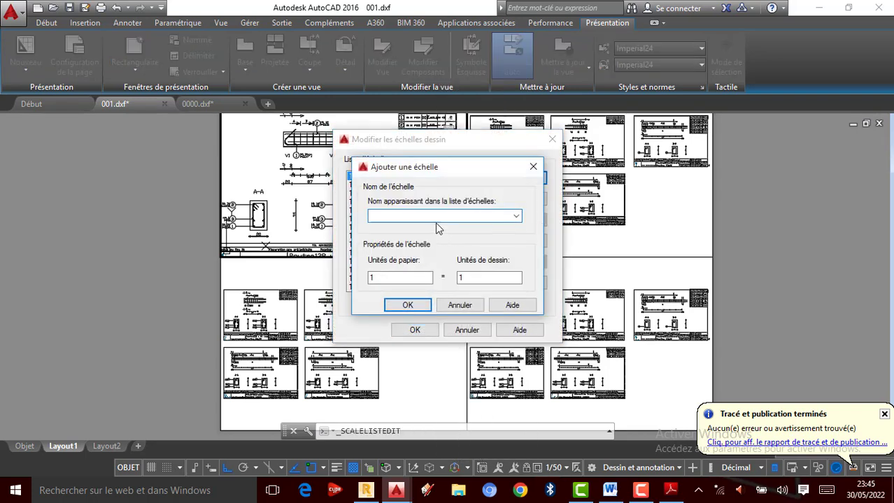
double_click(483, 279)
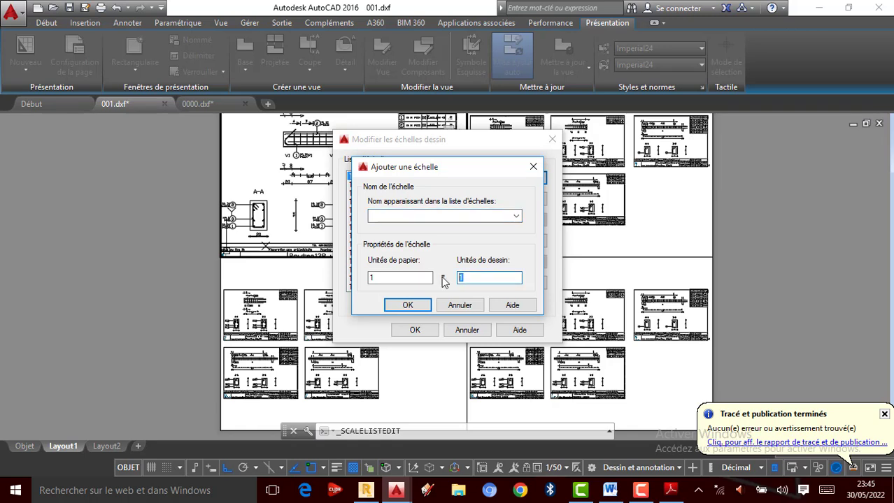
left_click(423, 221)
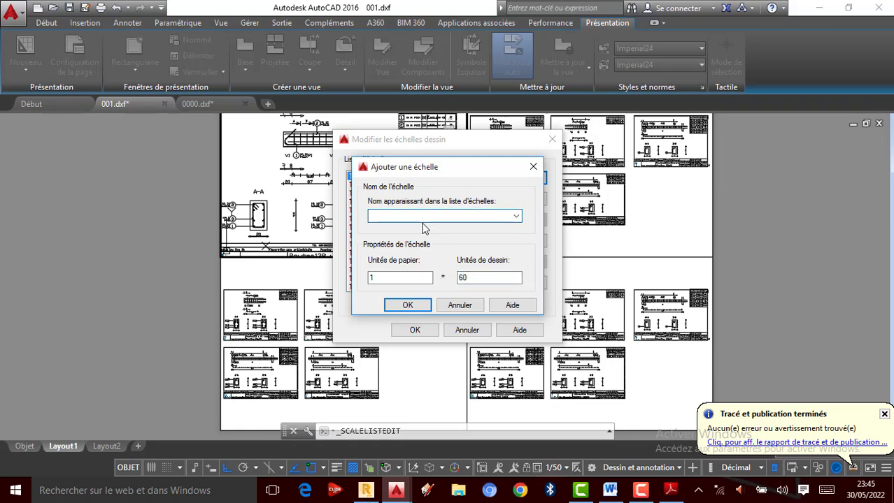
left_click(408, 307)
left_click(424, 331)
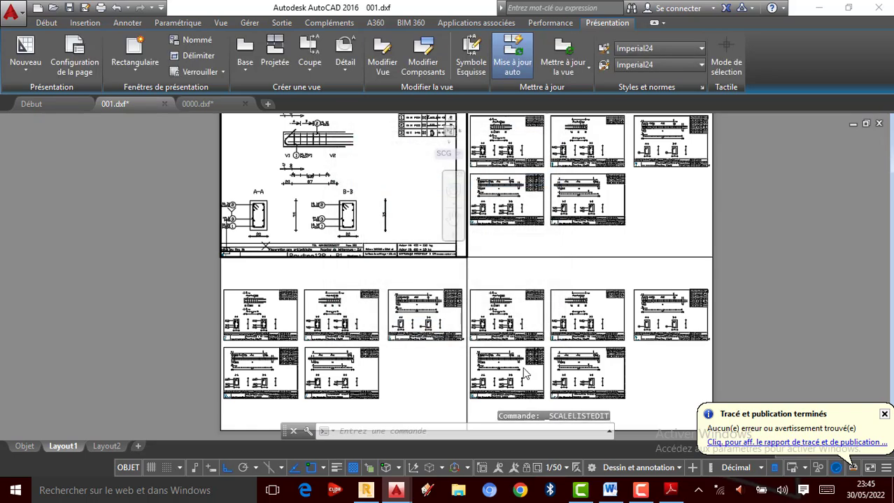
- Set the upper-left viewport's scale to 1/60, reposition the P1 sheet within its frame, and return to paper space
left_click(563, 469)
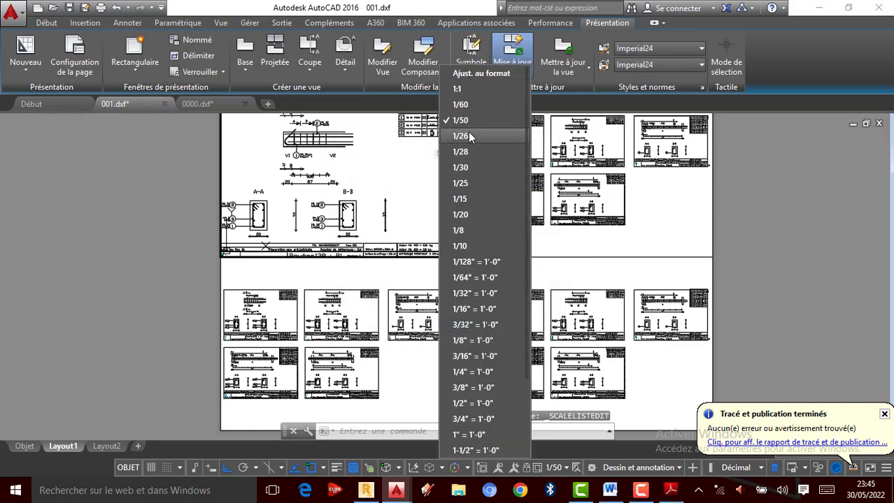
left_click(468, 105)
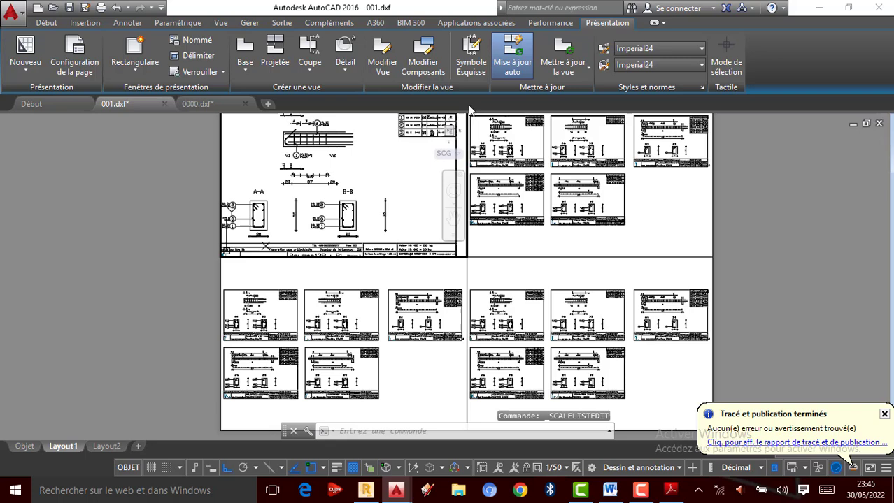
left_click(453, 219)
left_click_drag(405, 211, 408, 213)
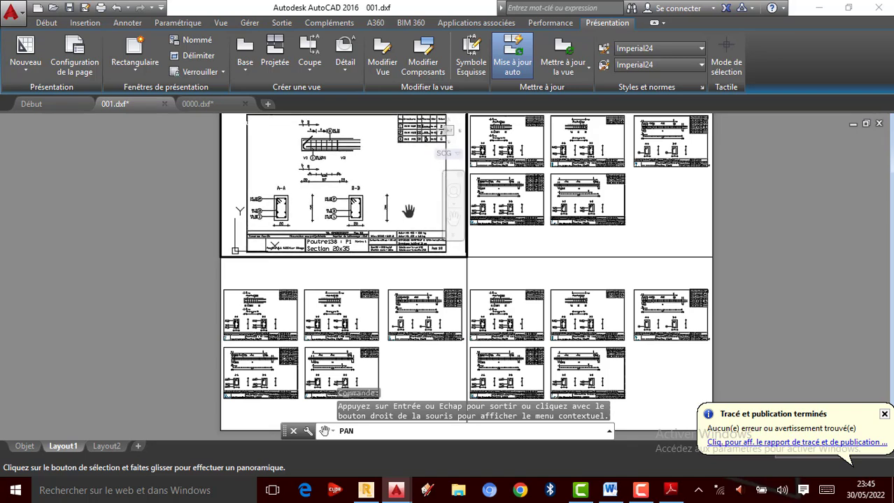
key("Escape")
key("Escape")
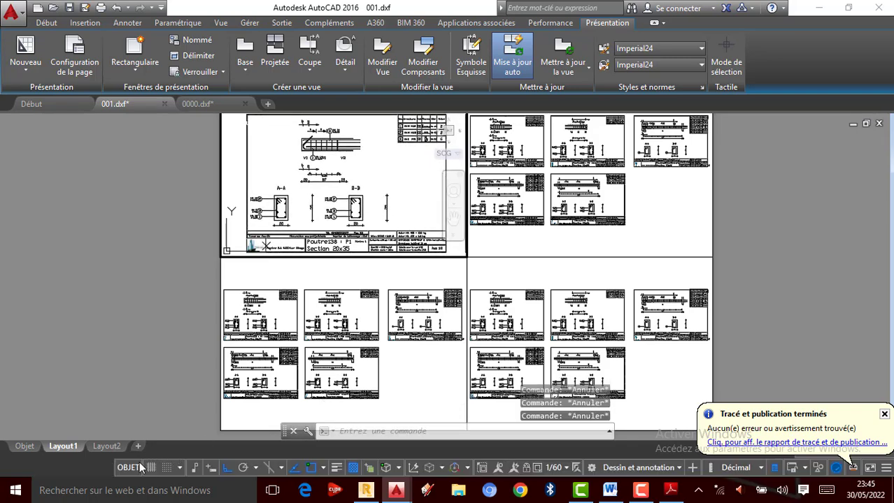
double_click(338, 411)
scroll(387, 346, "down", 2)
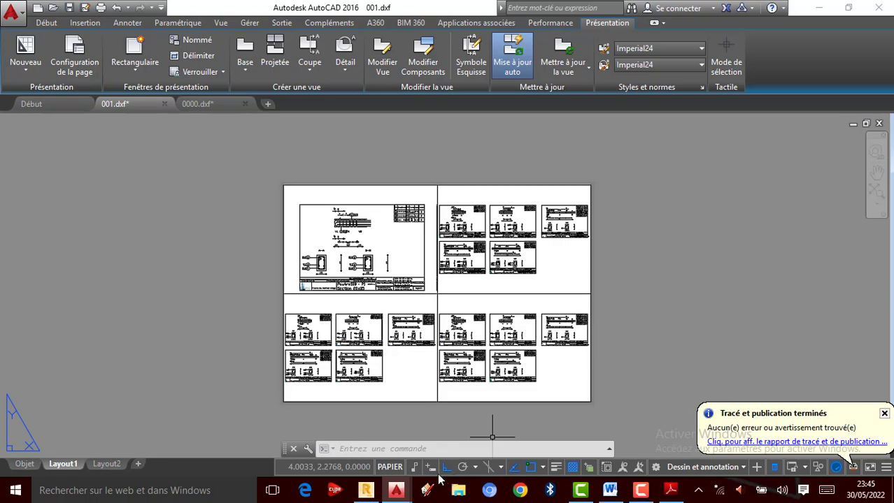
- Reactivate model space in the upper-left viewport and add a custom scale named 1/55, with 1 paper unit equal to 55 drawing units
left_click(391, 467)
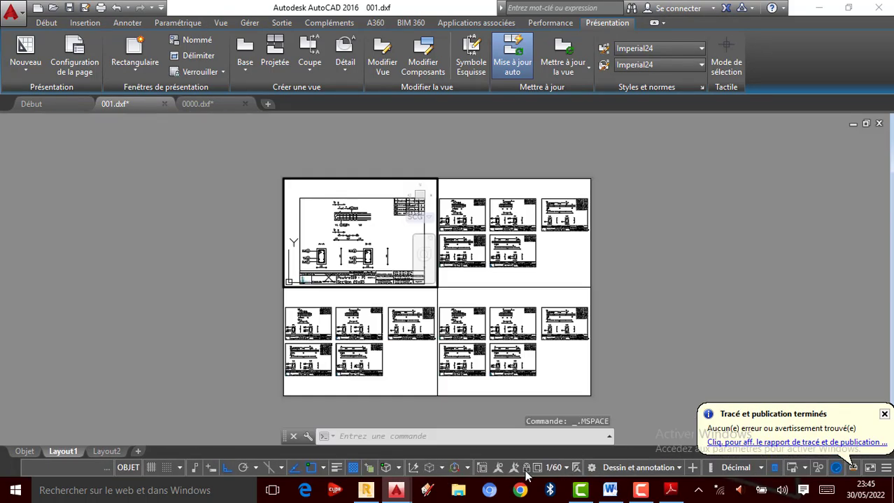
left_click(556, 467)
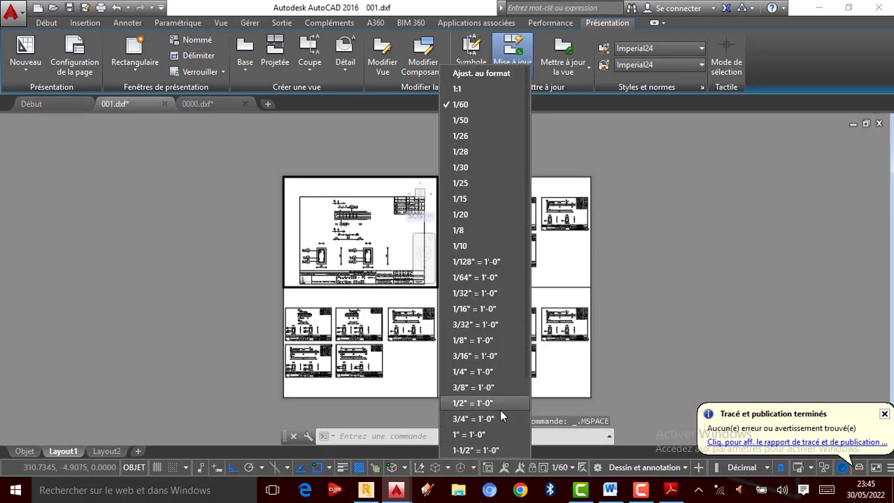
left_click(474, 416)
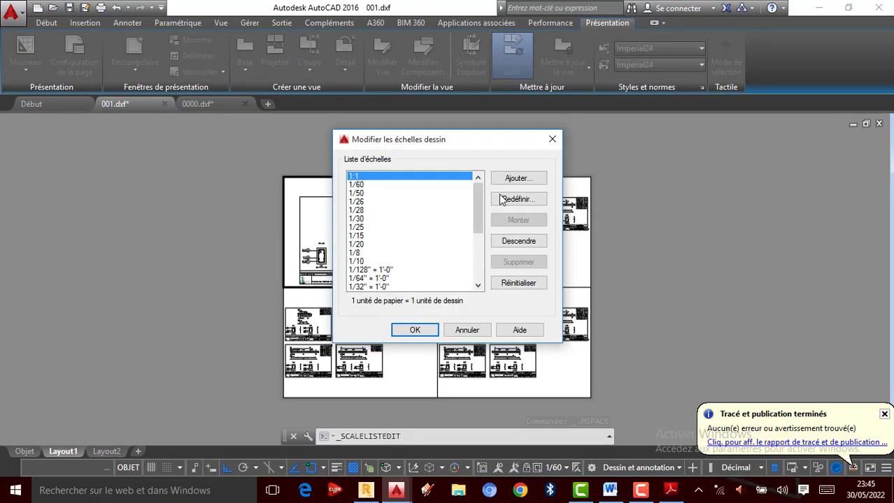
left_click(523, 180)
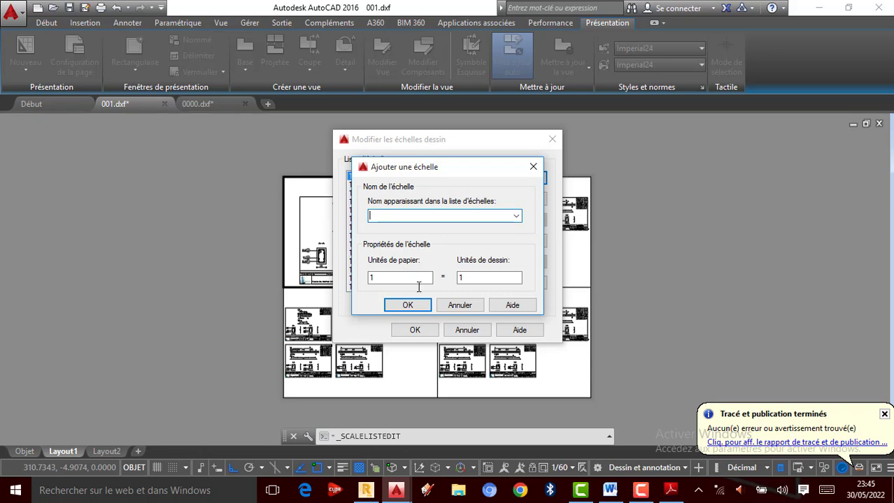
left_click(471, 279)
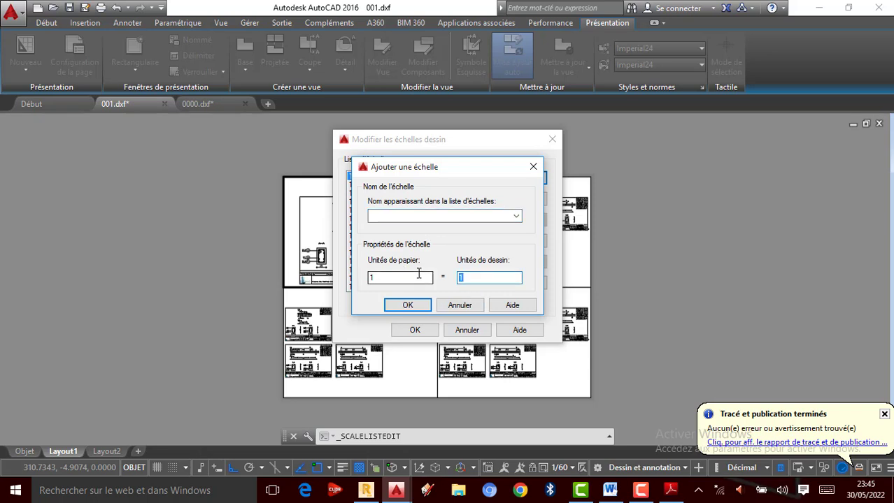
left_click(388, 218)
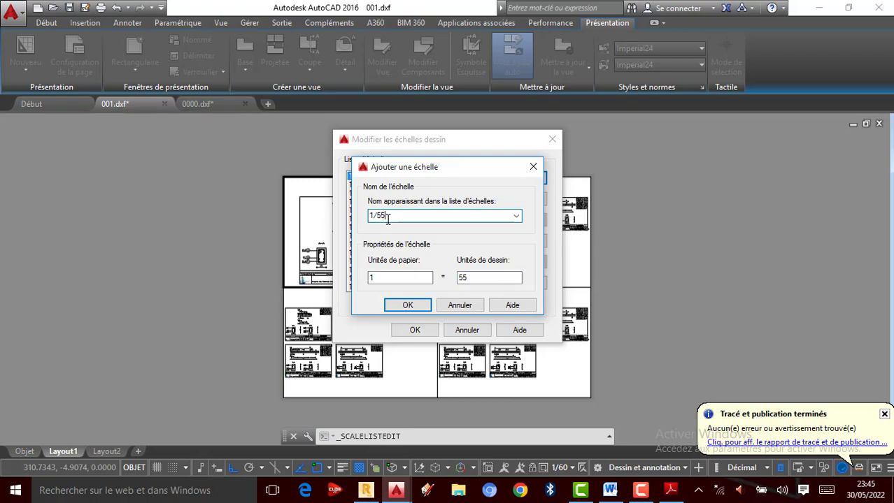
left_click(407, 305)
left_click(416, 332)
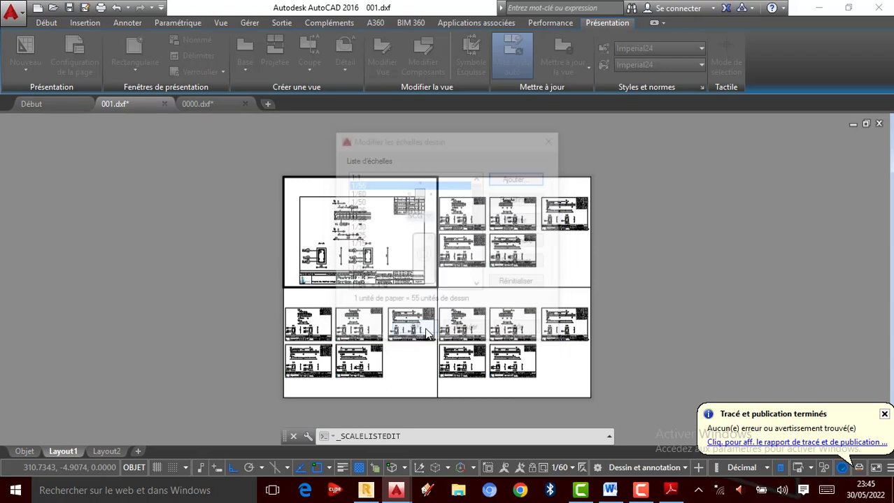
- Set the upper-left viewport's scale to 1/55 and centre the whole P1 sheet inside its frame
left_click(559, 468)
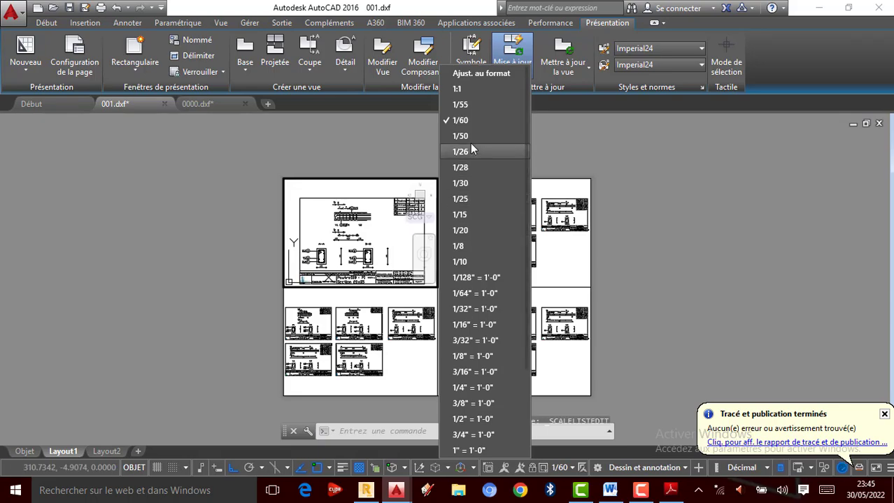
left_click(467, 107)
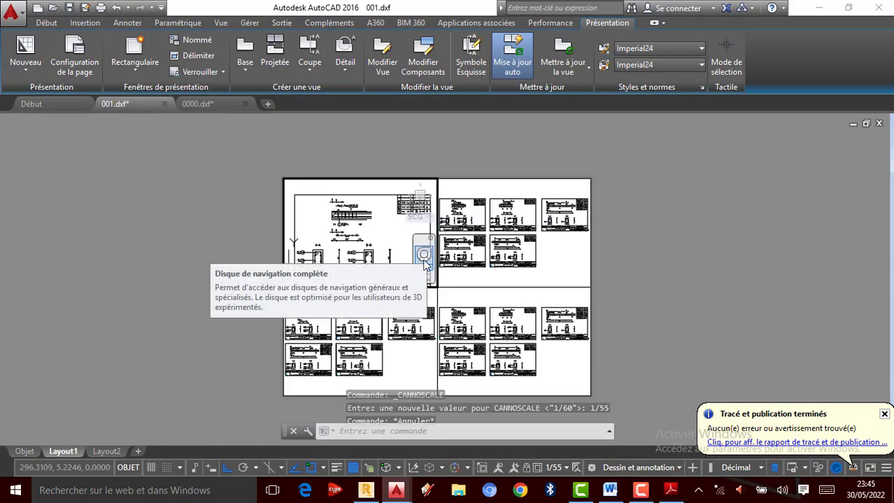
key("Escape")
key("Escape")
key("Escape")
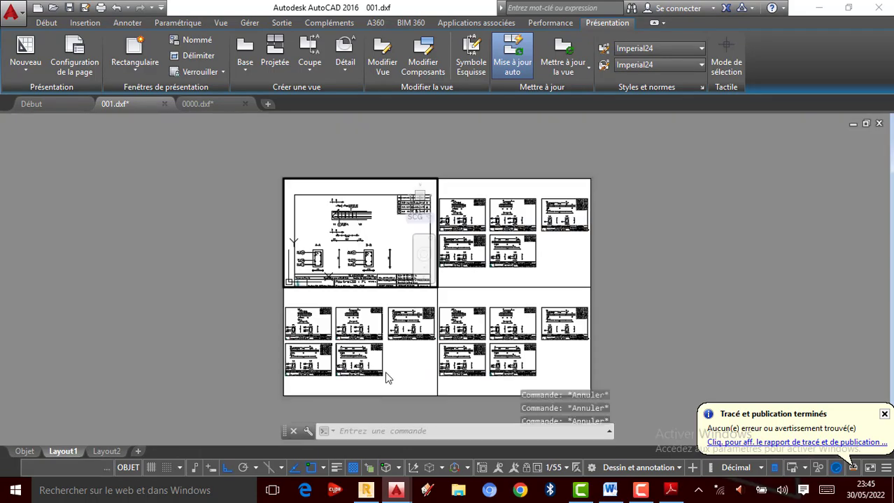
right_click(408, 221)
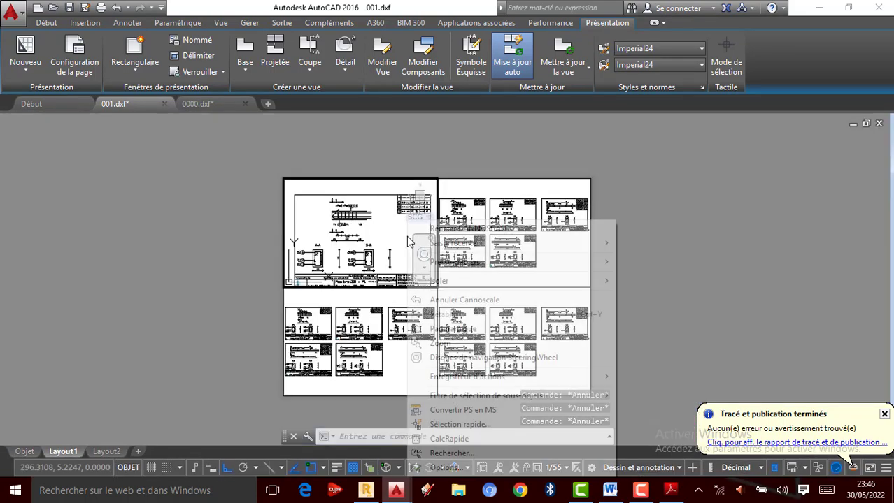
left_click(448, 329)
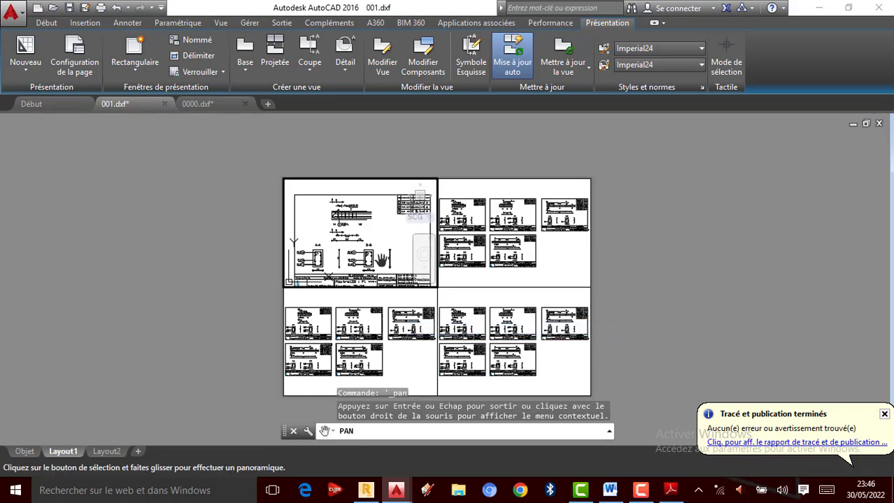
left_click_drag(385, 276, 379, 252)
key("Escape")
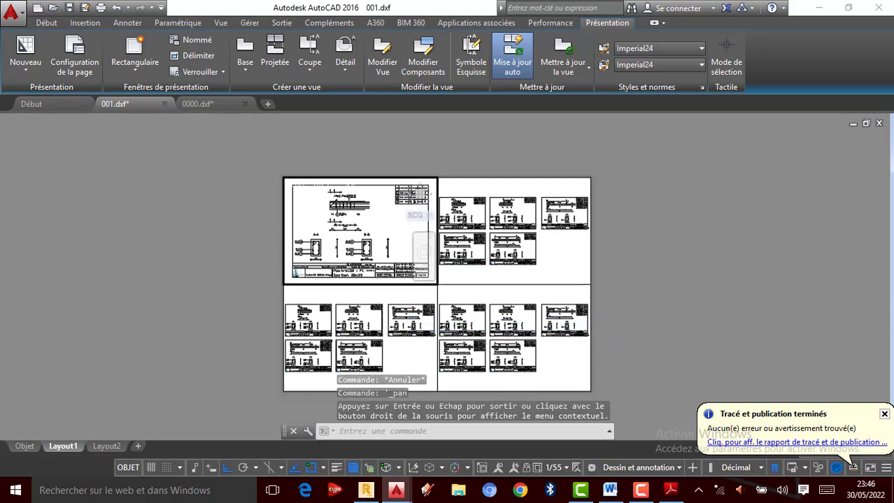
- Activate the upper-right viewport, bring the Poutre138 P2 sheet into view and set the viewport scale to 1/55
left_click(492, 253)
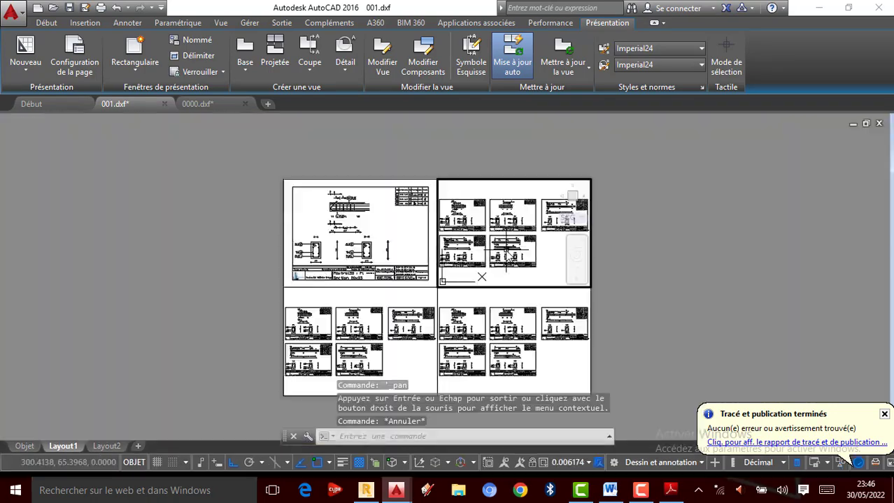
scroll(514, 213, "up", 2)
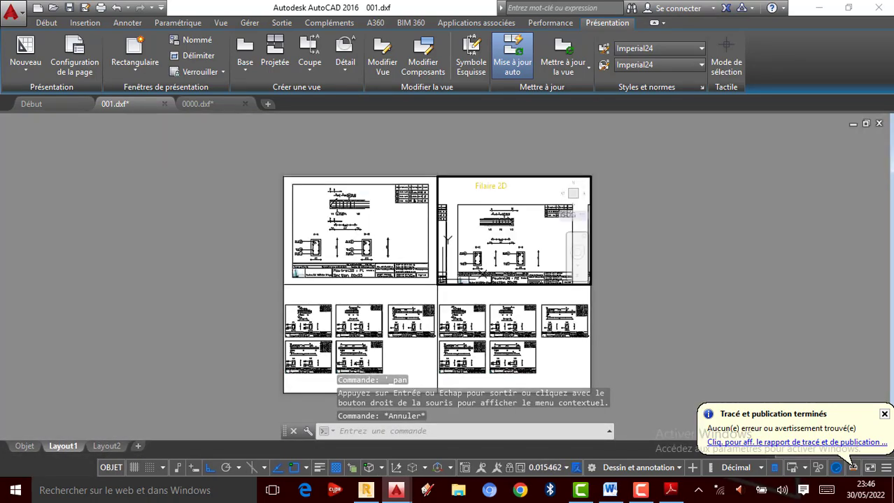
scroll(504, 231, "up", 2)
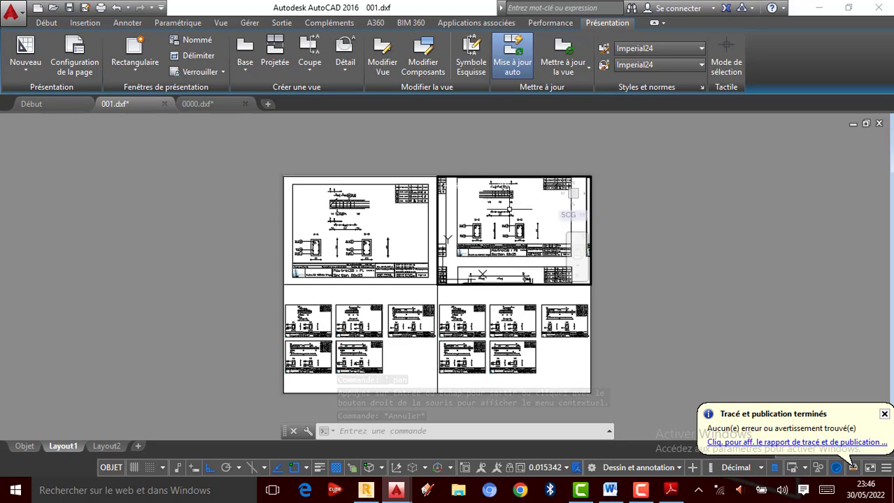
key("Escape")
key("Escape")
left_click(550, 469)
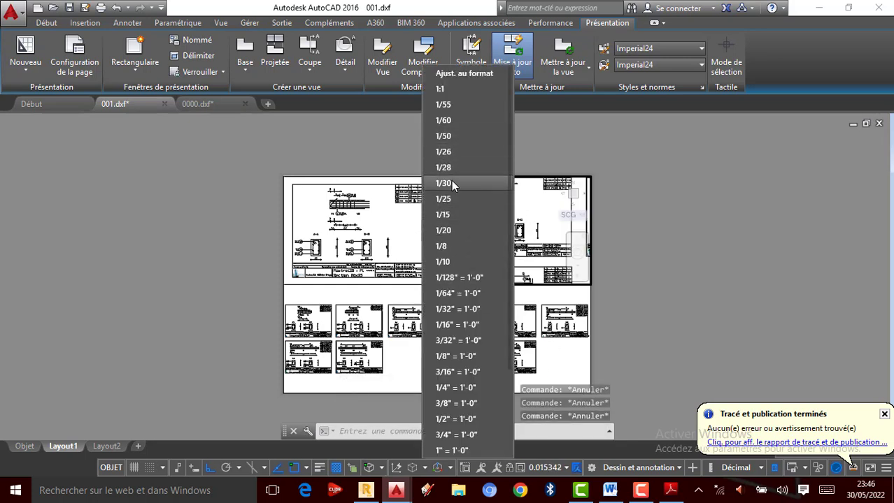
left_click(450, 106)
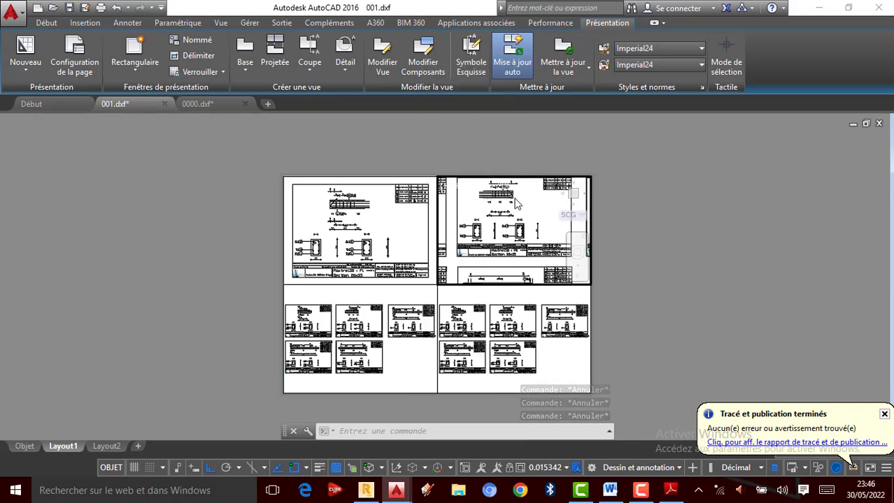
- Centre the whole Poutre138 P2 sheet inside the upper-right viewport's frame
right_click(529, 229)
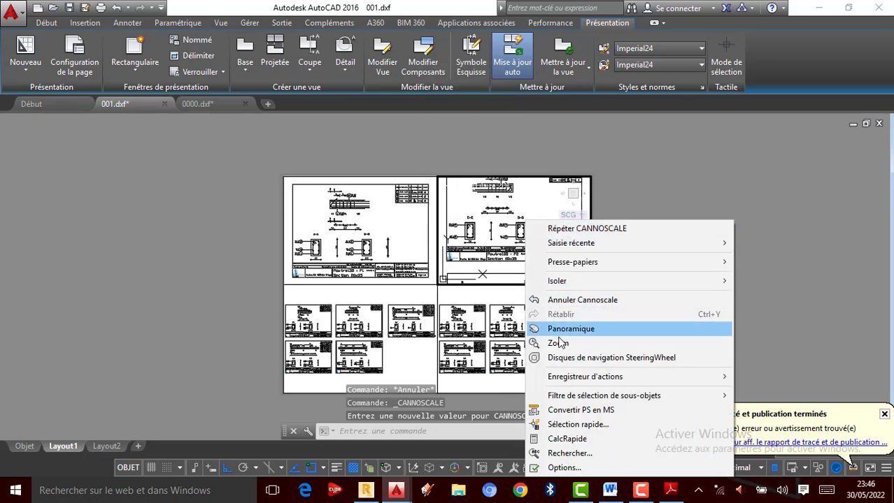
left_click(530, 329)
left_click_drag(519, 240, 519, 256)
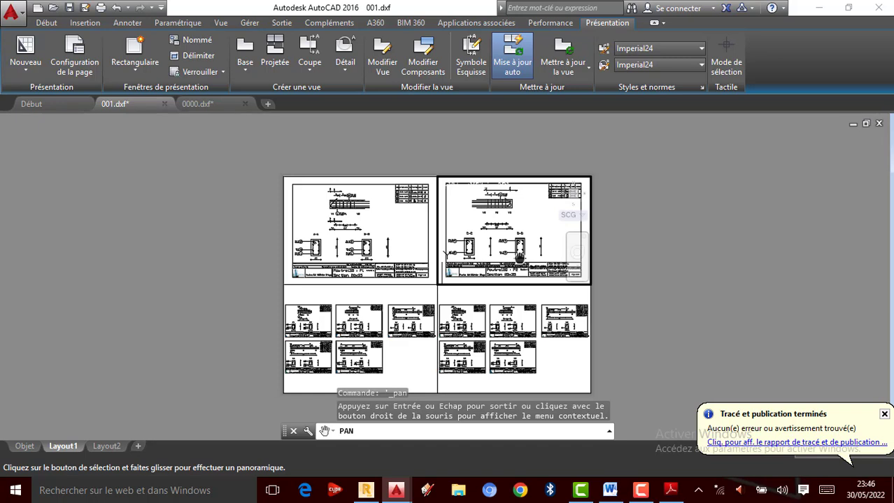
key("Escape")
key("Escape")
key("Escape")
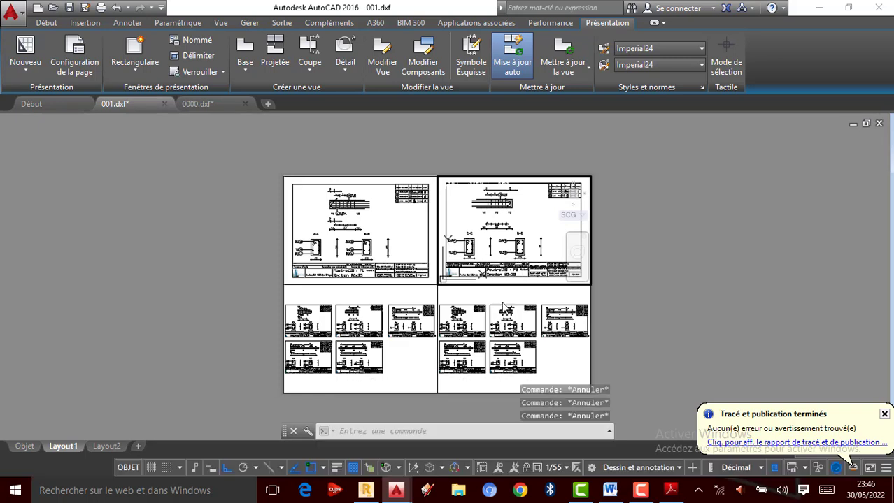
- Activate the lower-right viewport, bring the P2 sheet of the 20x30 beam into view and set the scale to 1/55
left_click(515, 381)
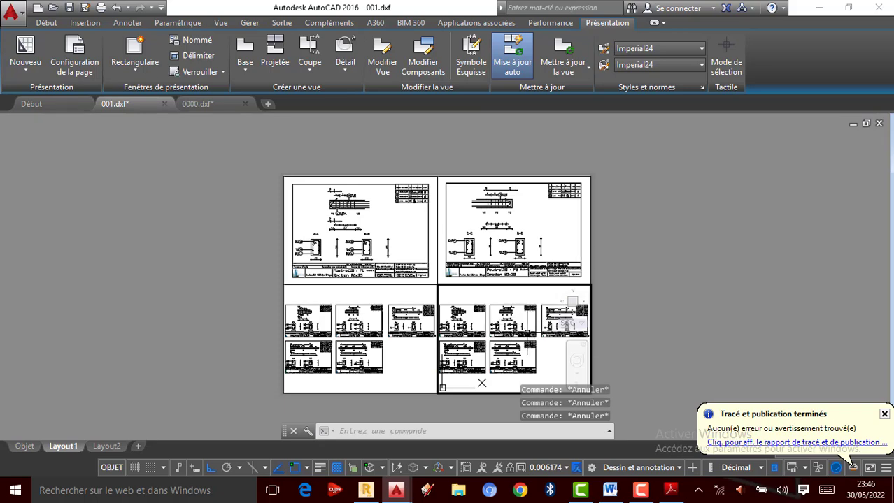
scroll(571, 300, "up", 6)
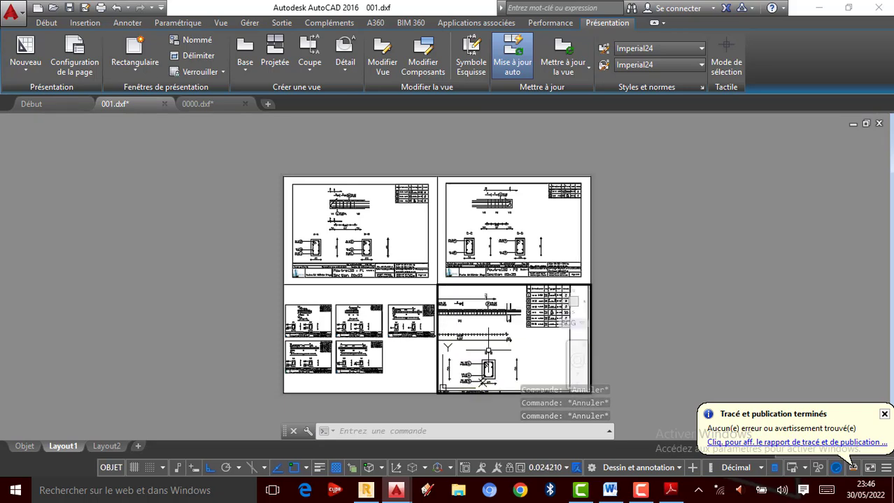
scroll(572, 302, "down", 6)
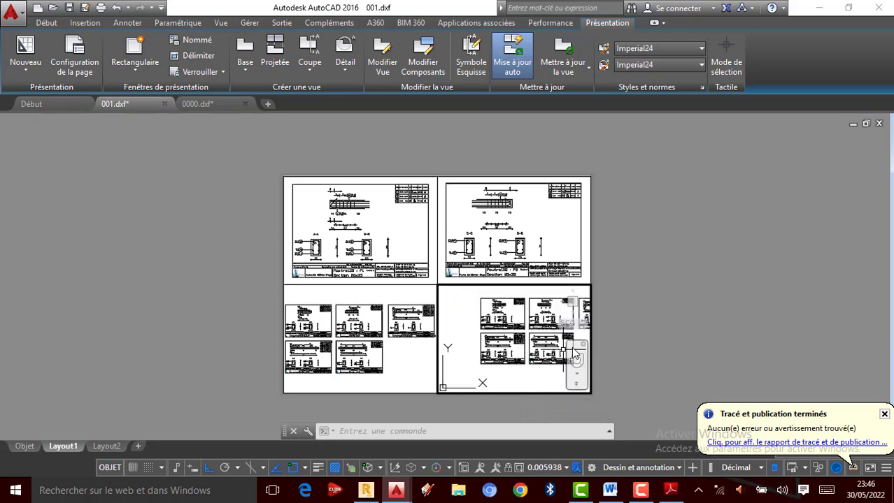
scroll(574, 355, "up", 4)
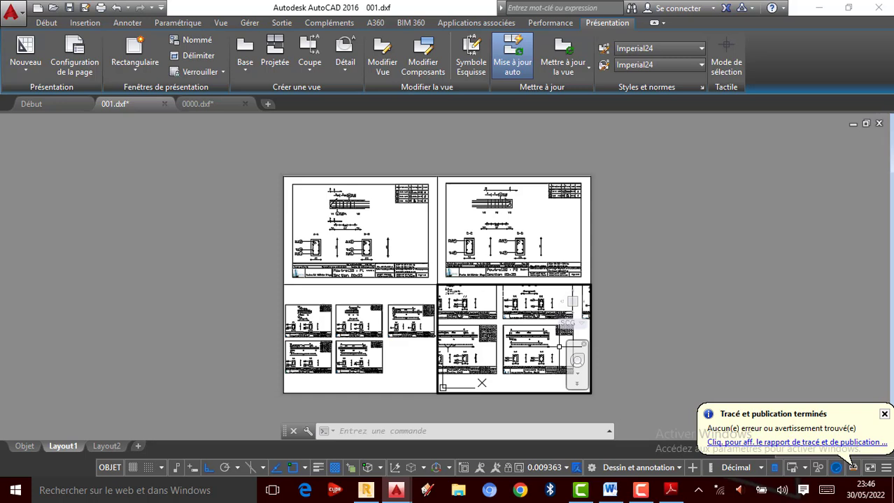
left_click(547, 469)
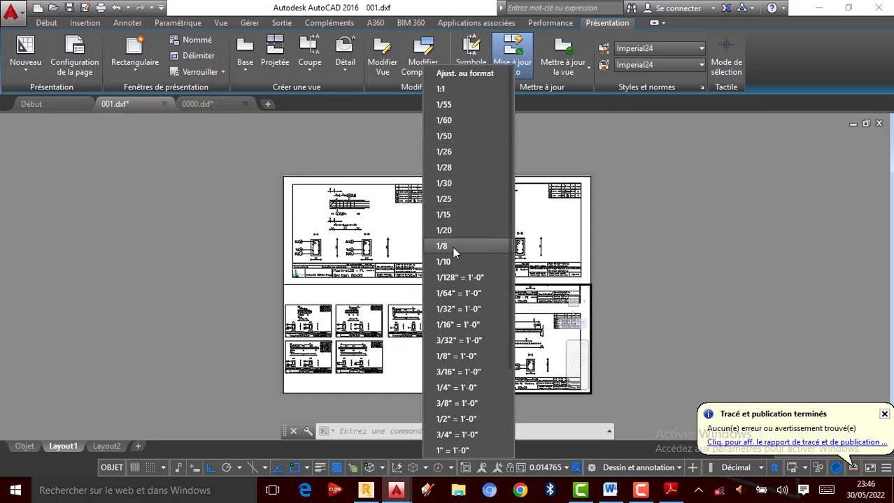
left_click(448, 106)
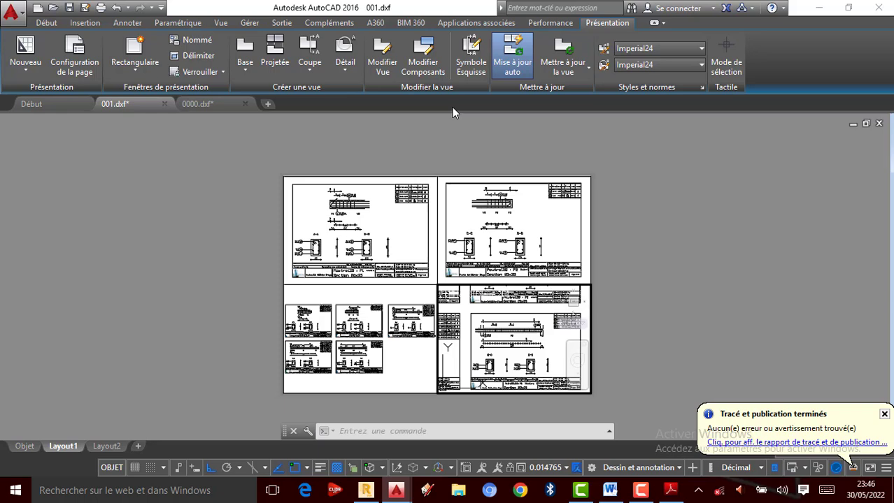
- Centre the 20x30 beam's P2 sheet inside the lower-right viewport's frame
right_click(559, 350)
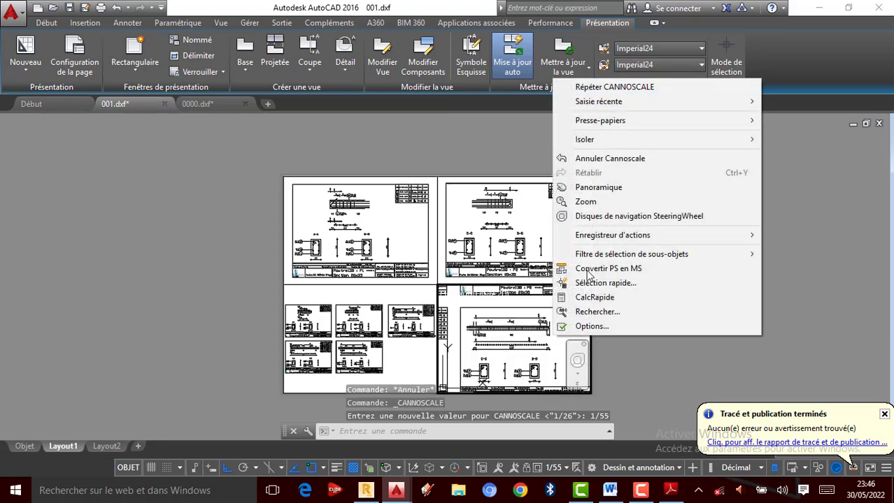
left_click(598, 187)
left_click_drag(524, 339, 510, 330)
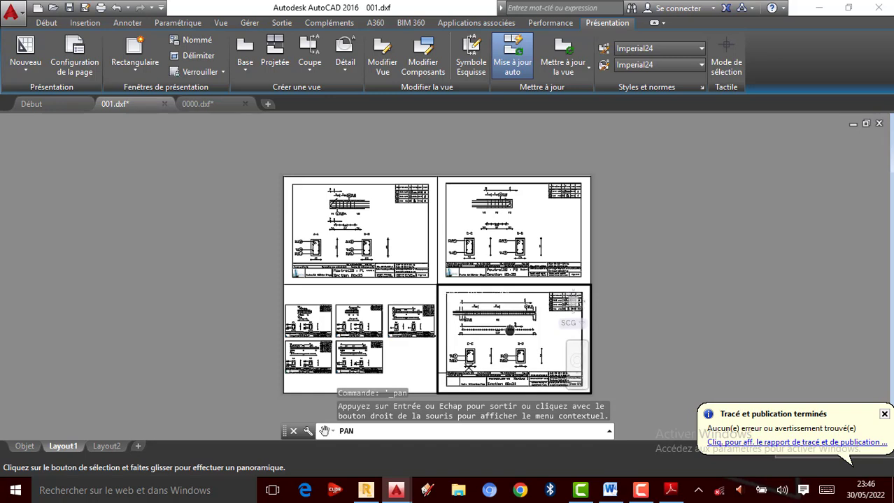
key("Escape")
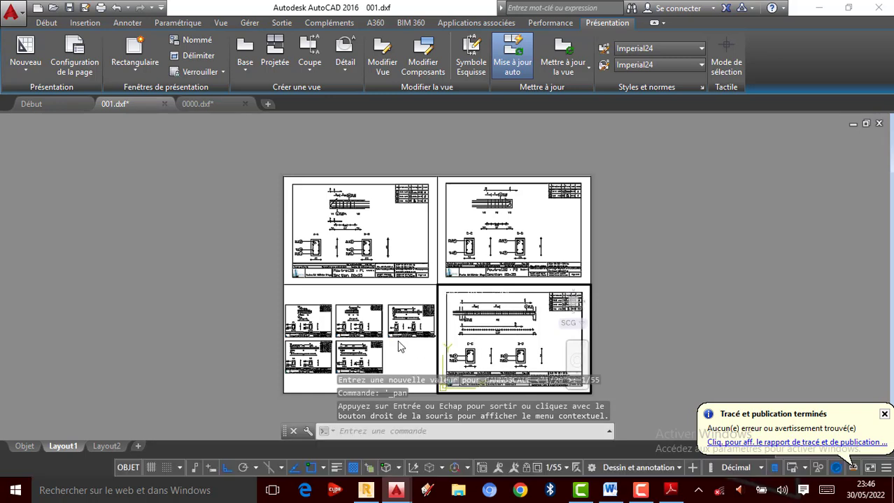
- Activate the lower-left viewport, bring the P1 sheet of the 20x30 beam into view and set the scale to 1/55
left_click(393, 341)
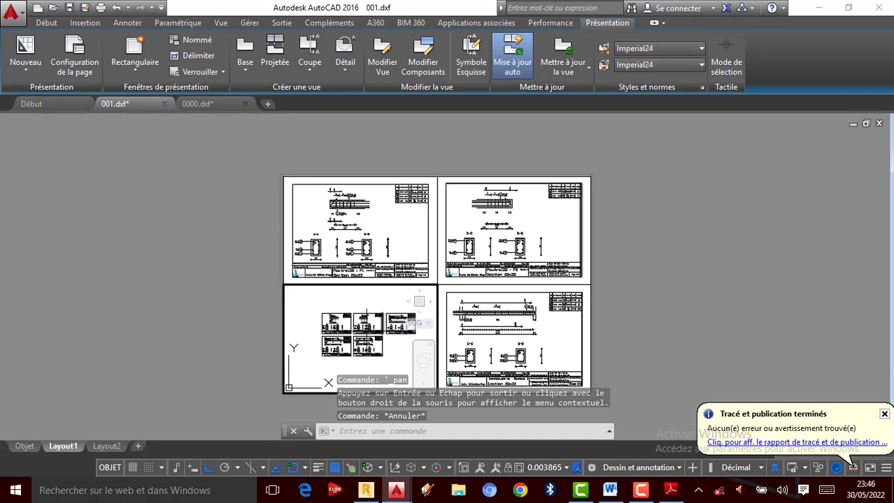
scroll(384, 327, "up", 4)
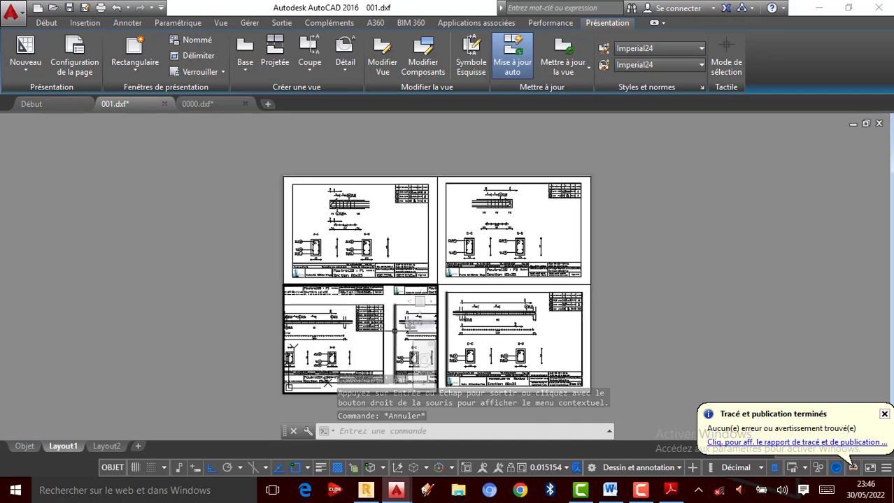
middle_click_drag(328, 336, 358, 338)
key("Escape")
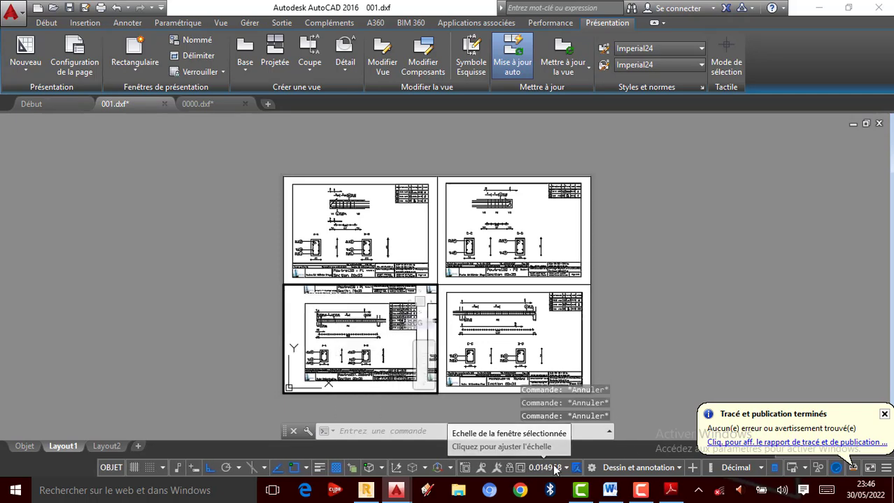
left_click(543, 468)
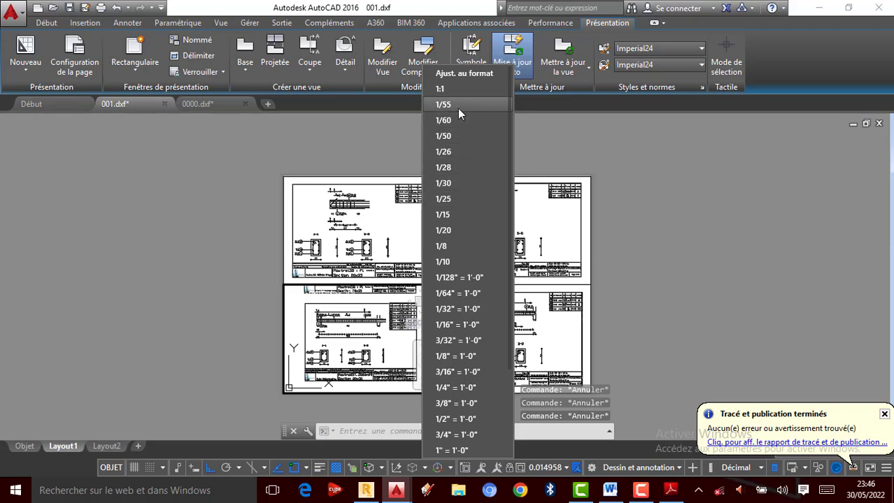
left_click(448, 136)
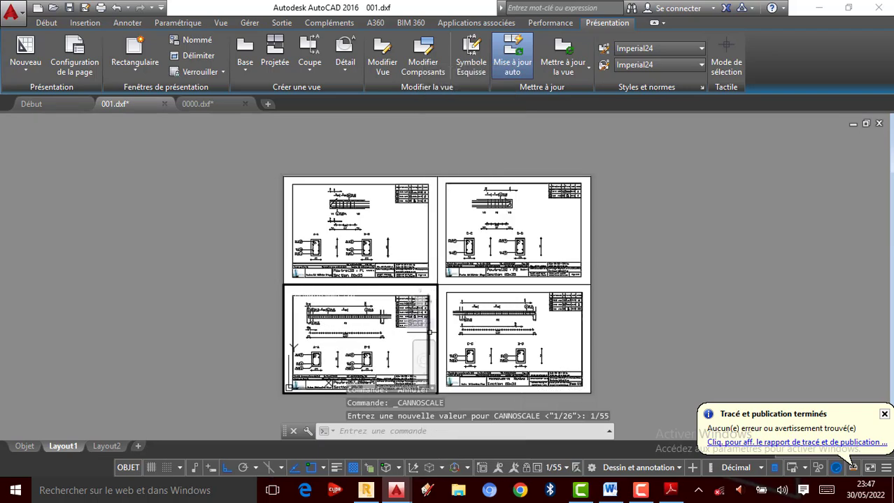
- Centre the 20x30 beam's P1 sheet inside the lower-left viewport's frame and return to paper space
right_click(421, 336)
left_click(461, 183)
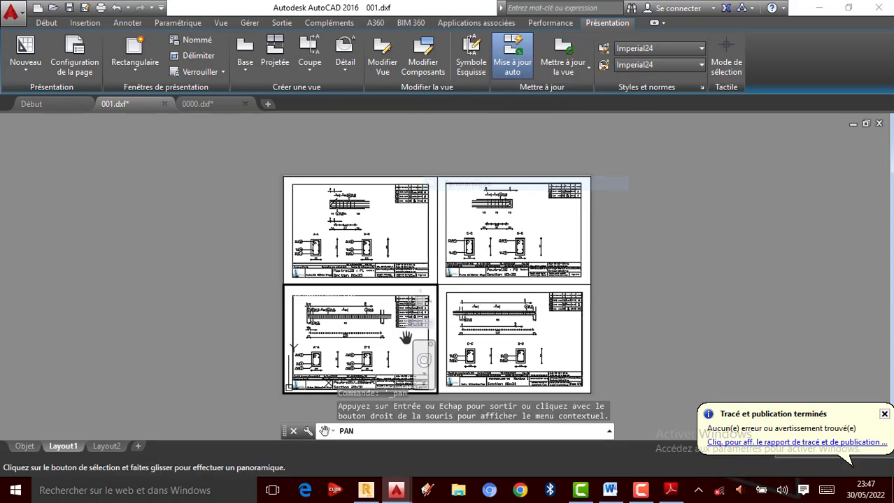
left_click_drag(413, 337, 408, 336)
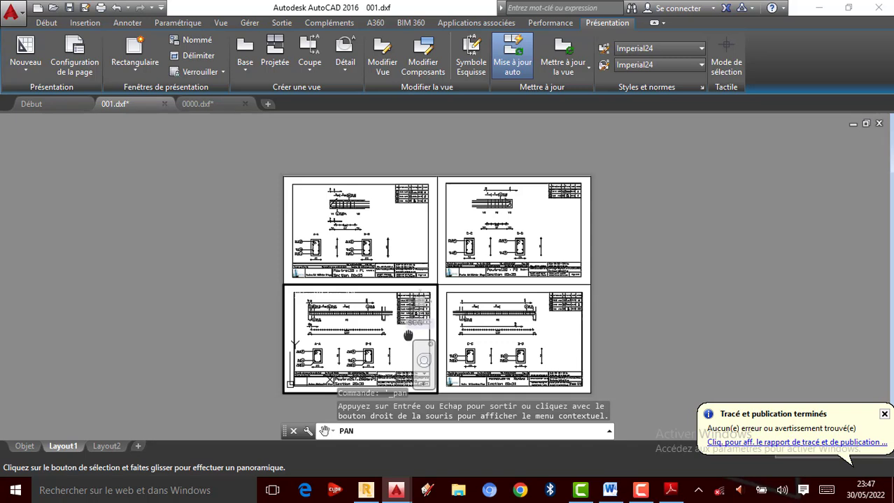
left_click_drag(408, 336, 407, 338)
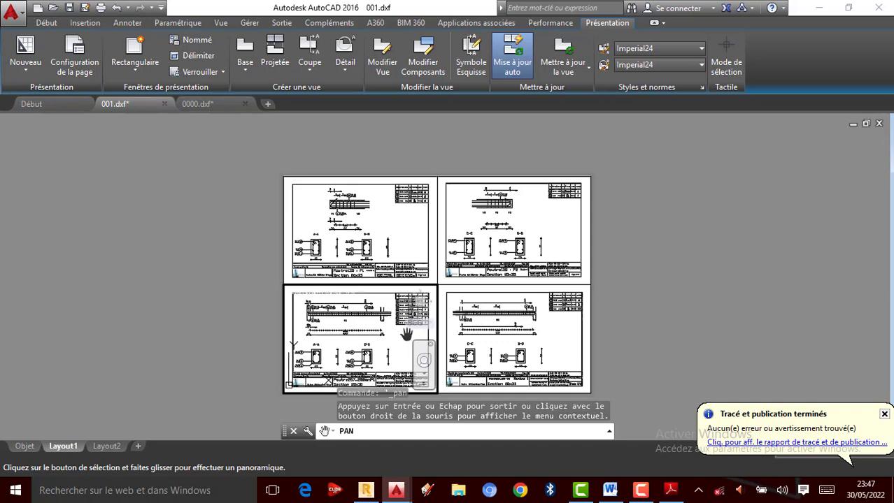
key("Escape")
key("Escape")
key("Escape")
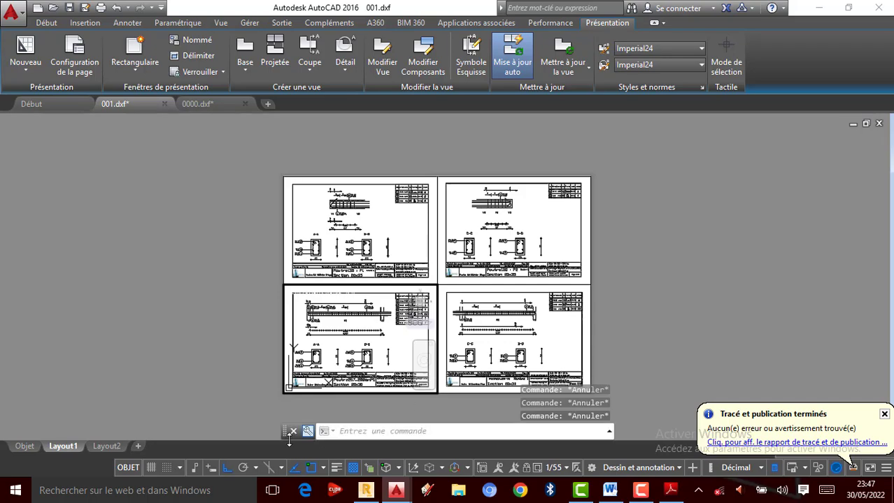
left_click(129, 466)
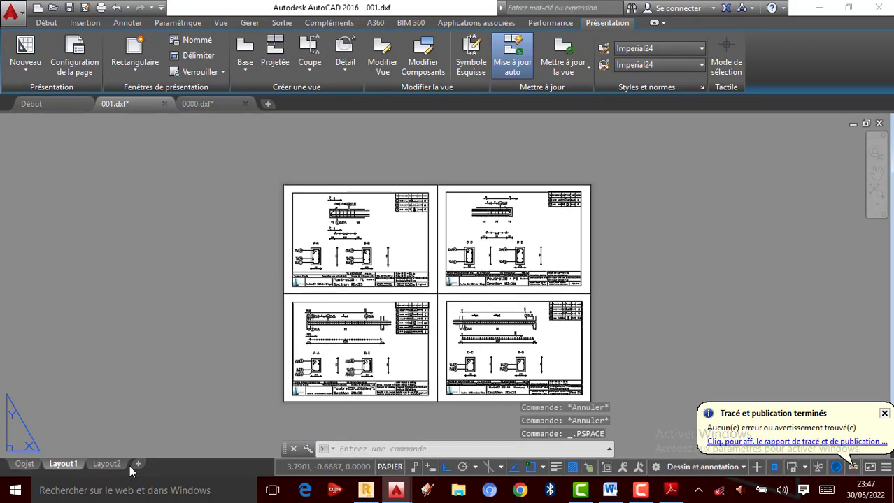
- Export the current layout to the Desktop as the PDF file 002 and hide the bookmarks pane in Adobe Reader
scroll(414, 398, "up", 2)
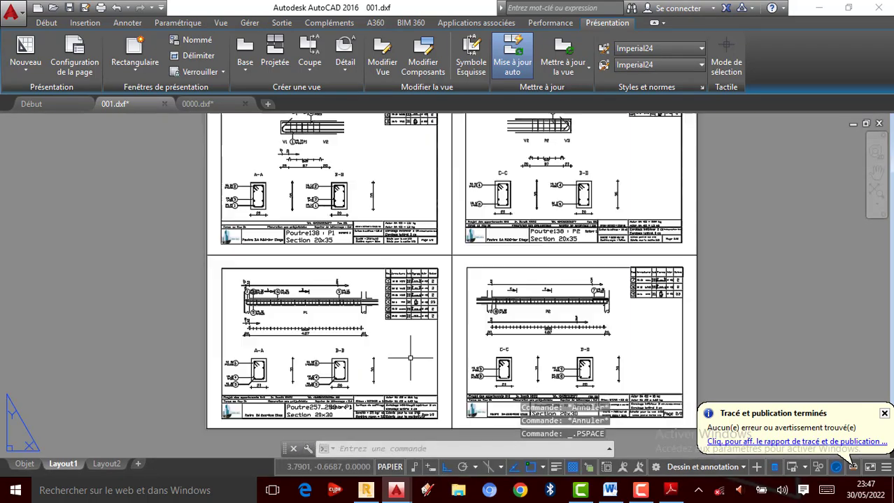
scroll(428, 367, "down", 2)
scroll(429, 368, "up", 3)
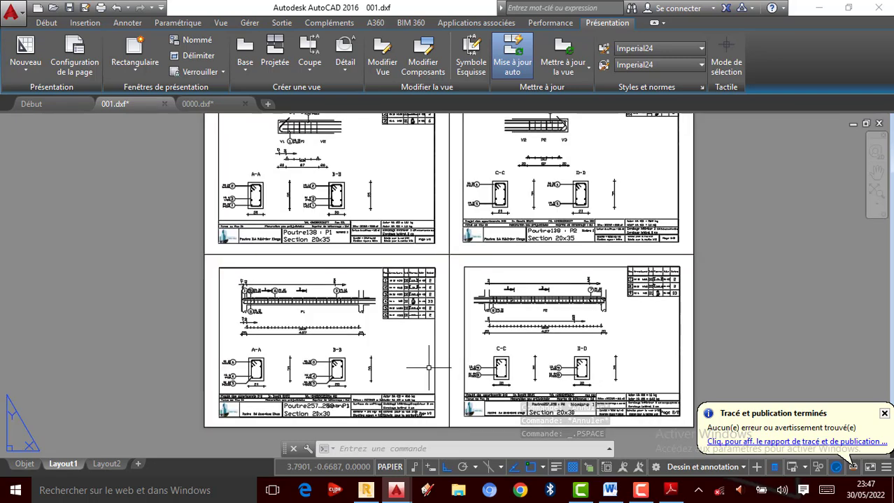
scroll(429, 368, "down", 3)
scroll(433, 303, "up", 2)
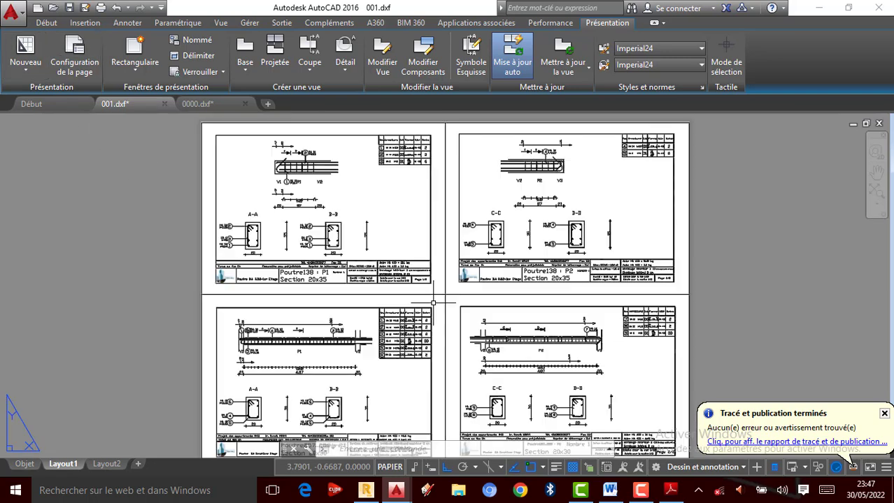
left_click(11, 10)
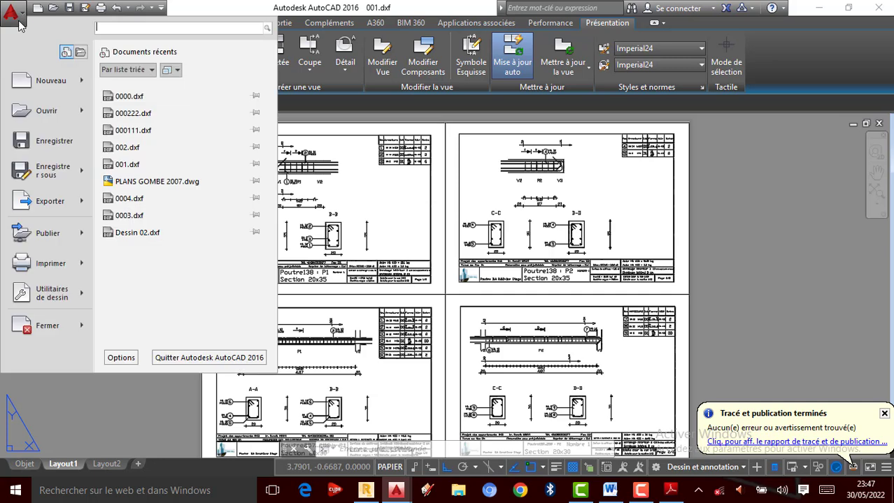
mouse_move(59, 202)
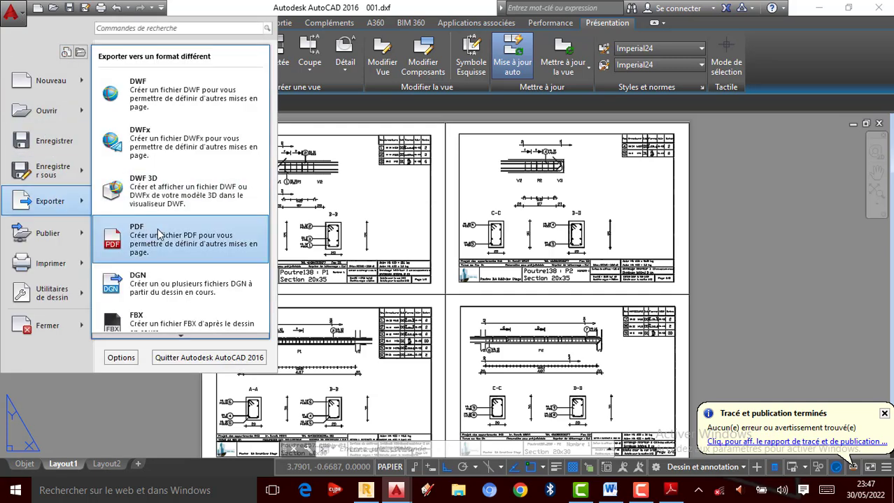
left_click(161, 236)
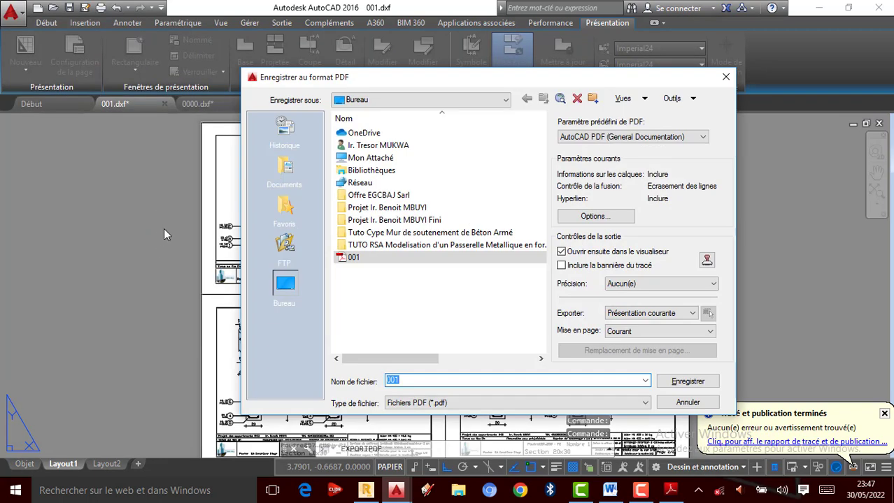
type("002")
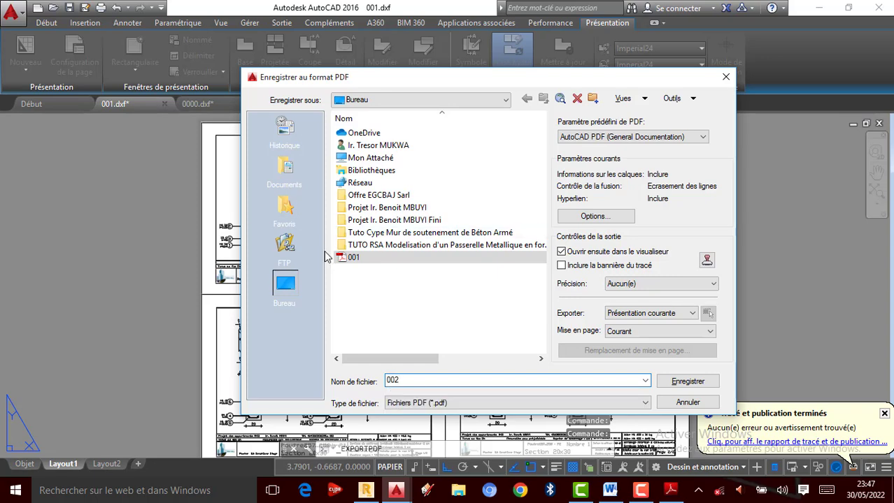
left_click(297, 284)
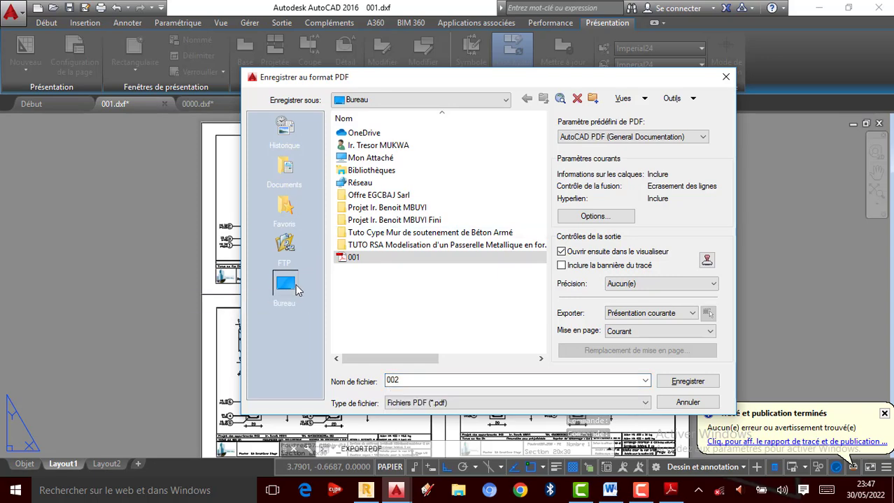
left_click(695, 383)
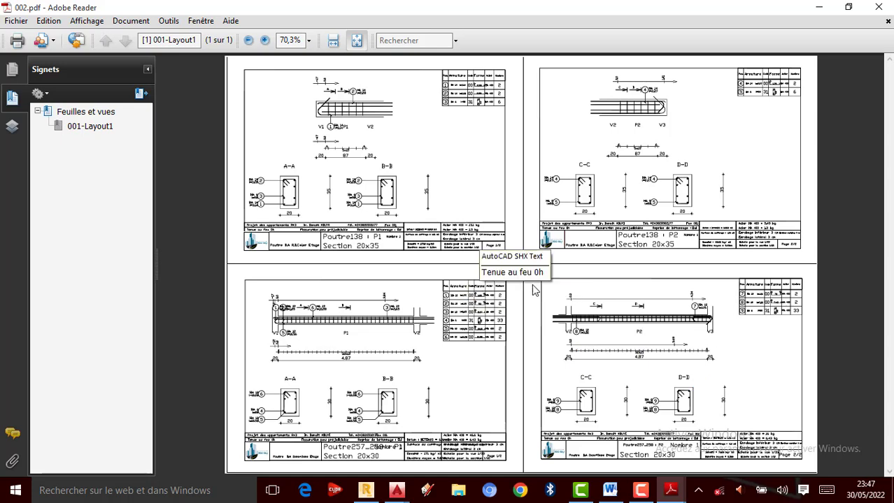
left_click(147, 69)
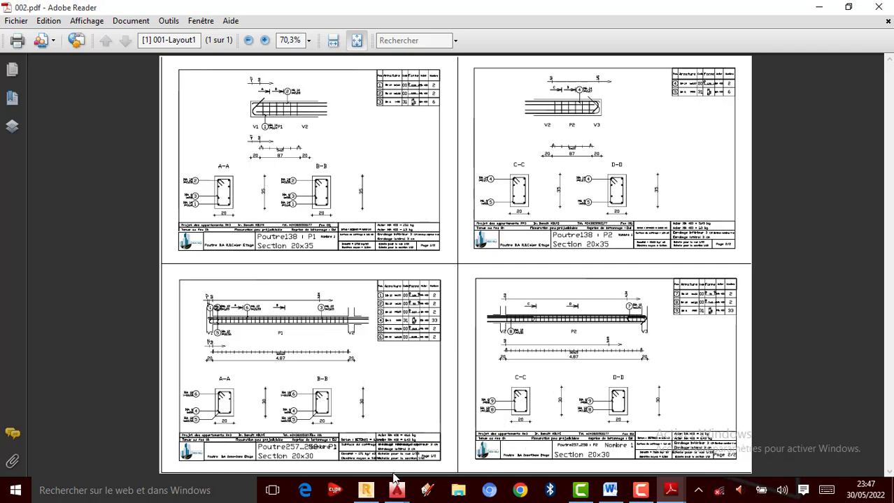
- Switch to Robot Structural Analysis to view the 20x30 beam's P1 drawing and return to 001.dxf in AutoCAD
left_click(372, 491)
scroll(465, 159, "down", 1)
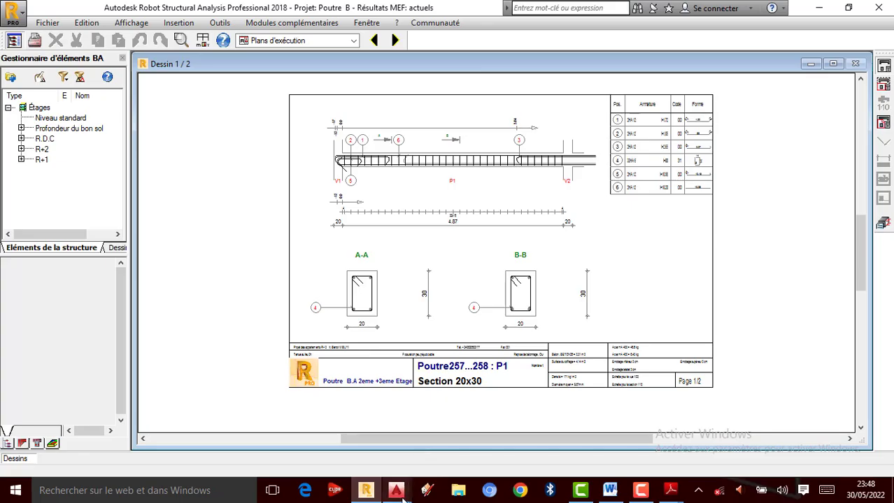
mouse_move(396, 490)
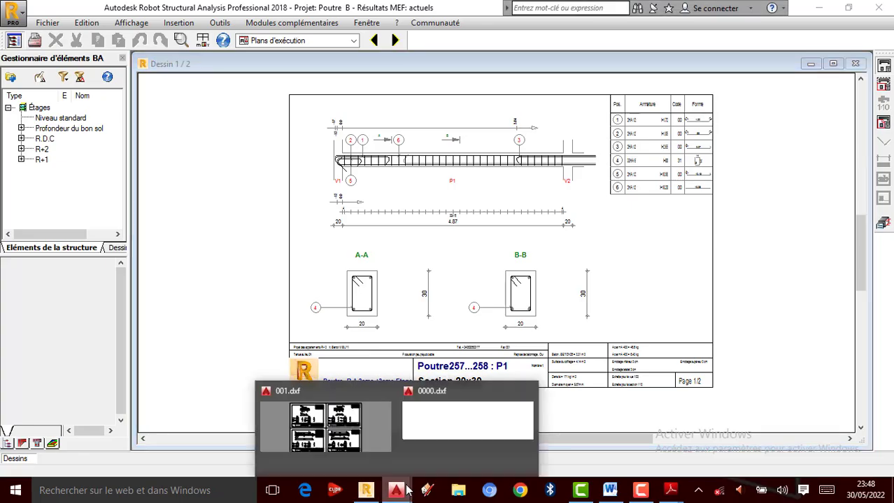
left_click(355, 443)
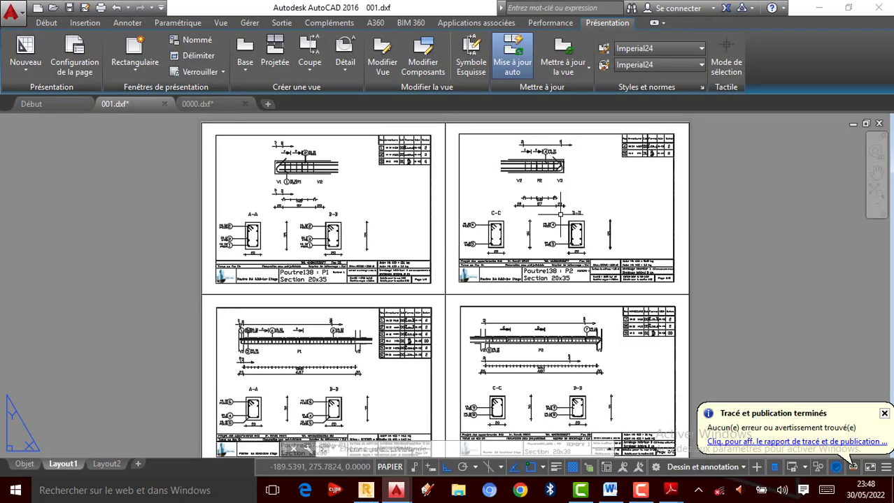
scroll(464, 196, "down", 2)
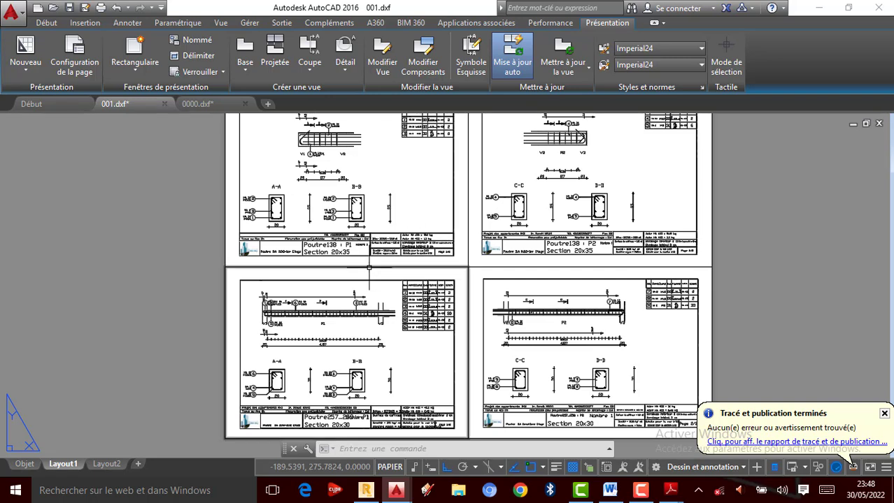
scroll(425, 238, "down", 3)
scroll(432, 225, "up", 3)
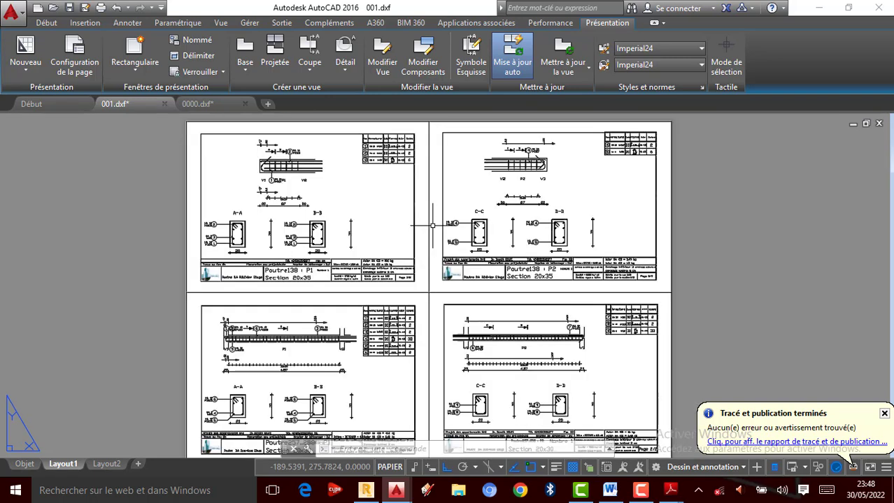
scroll(432, 226, "down", 2)
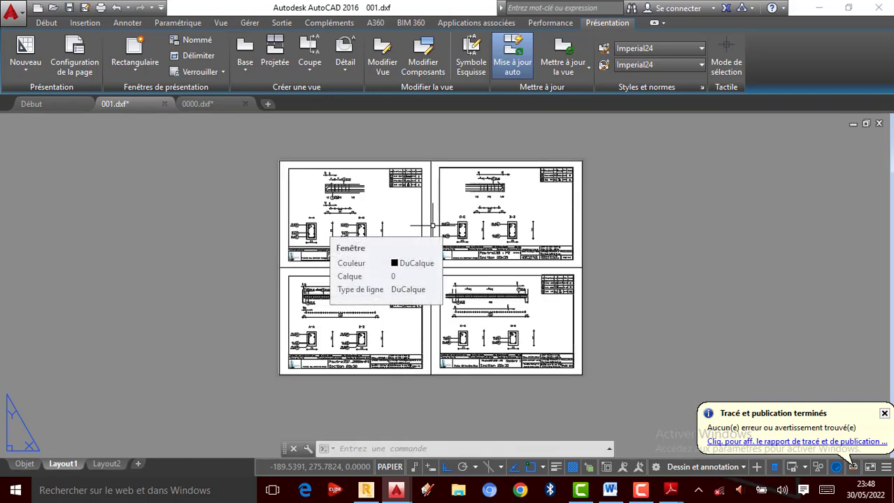
scroll(430, 223, "up", 2)
scroll(428, 222, "down", 2)
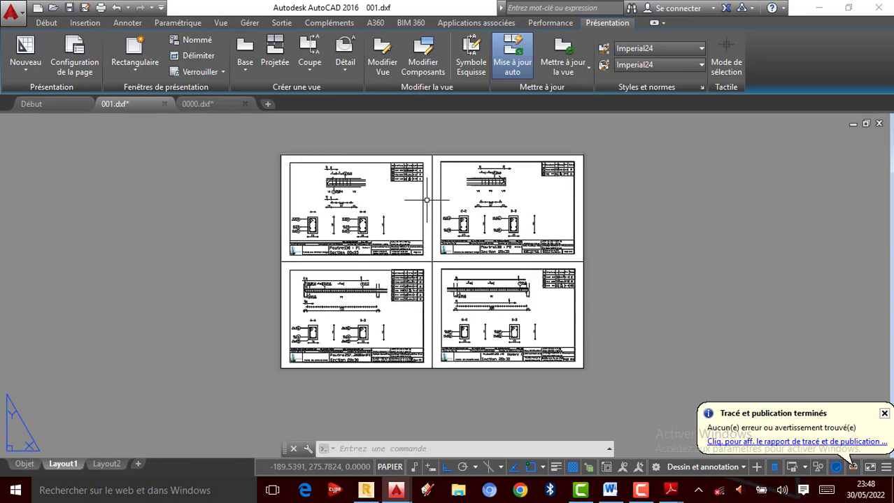
scroll(428, 222, "up", 2)
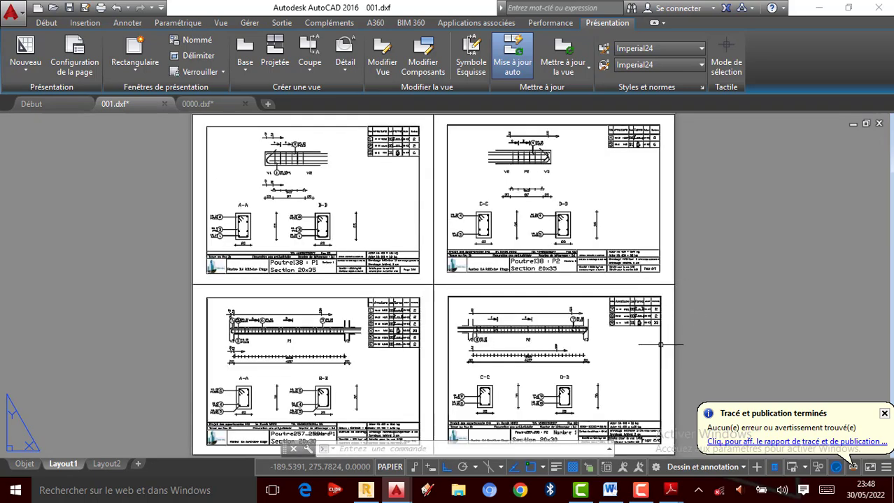
left_click(642, 495)
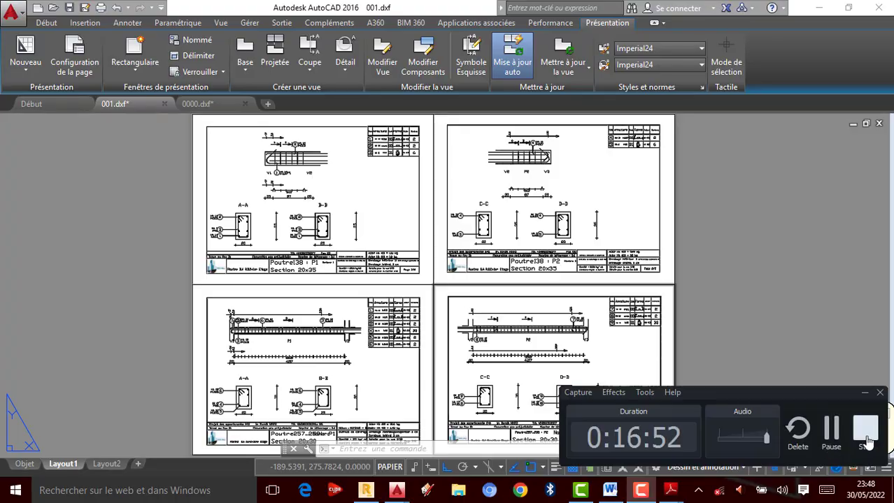